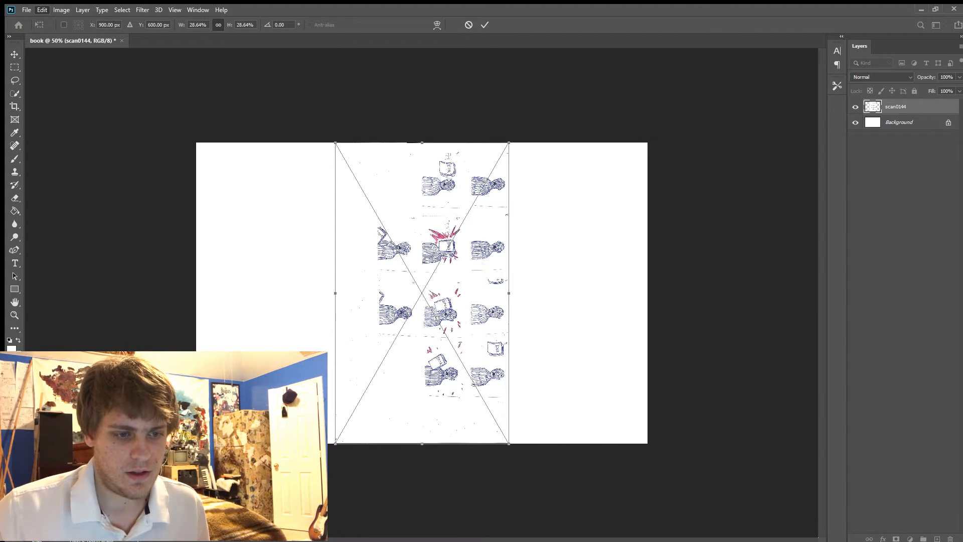
Rotate the placed scan to -90° so the drawings stand upright and commit the placement.
click(241, 365)
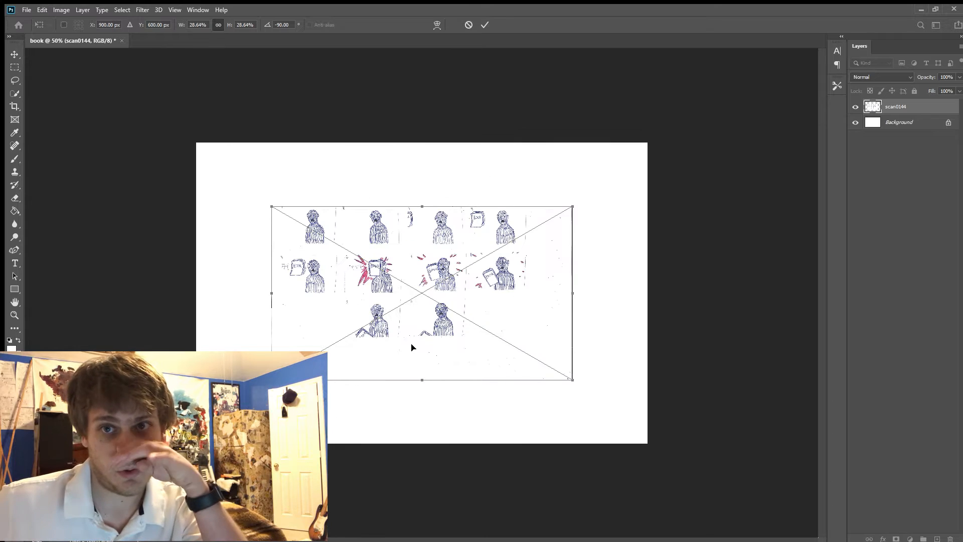
key(Return)
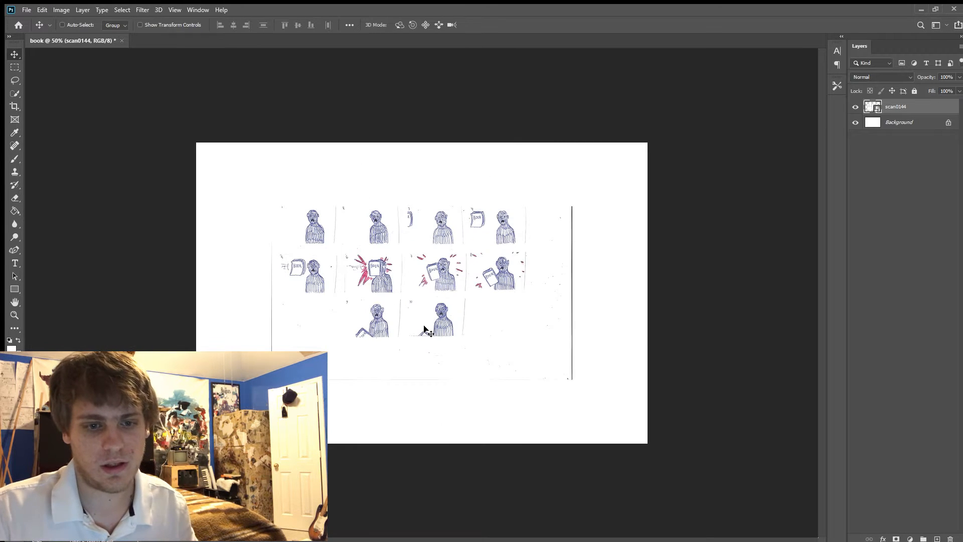
Darken the drawing lines on the scan0144 layer with a Levels adjustment.
key(ctrl+plus)
key(ctrl+plus)
key(ctrl+minus)
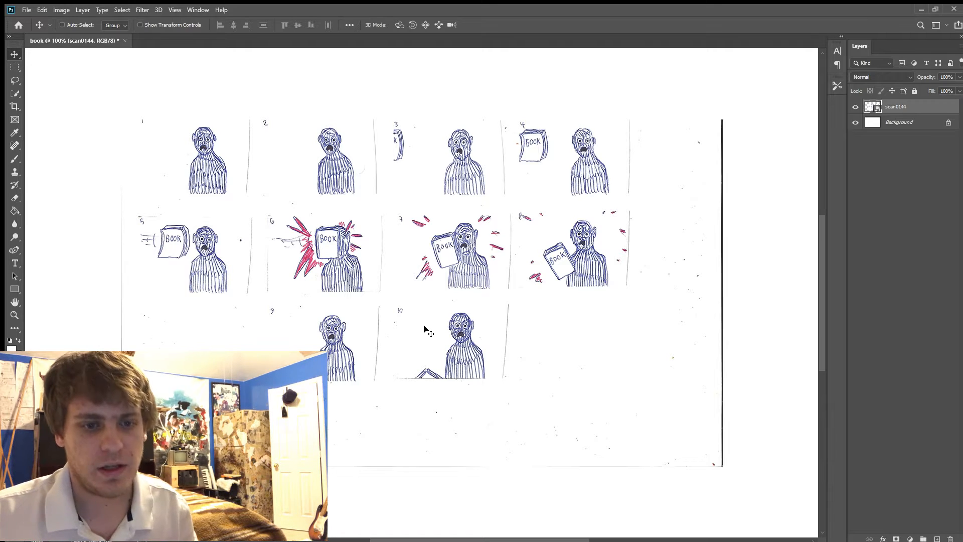
key(l)
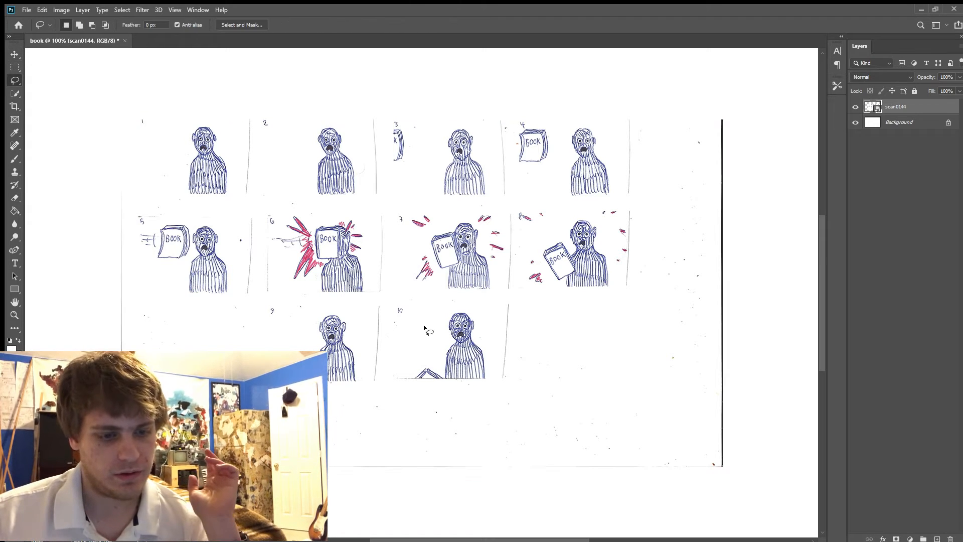
key(ctrl+minus)
key(ctrl+minus)
key(ctrl+minus)
key(i)
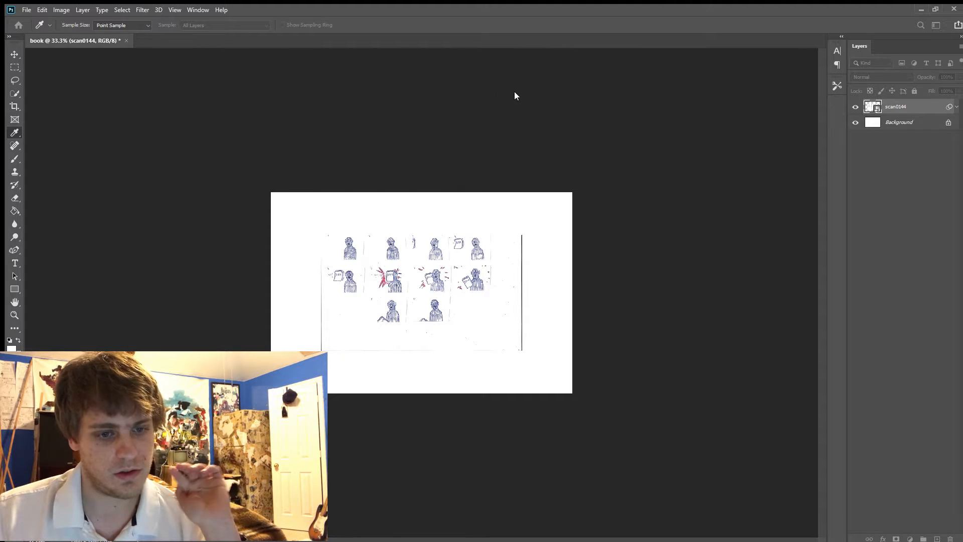
key(ctrl+plus)
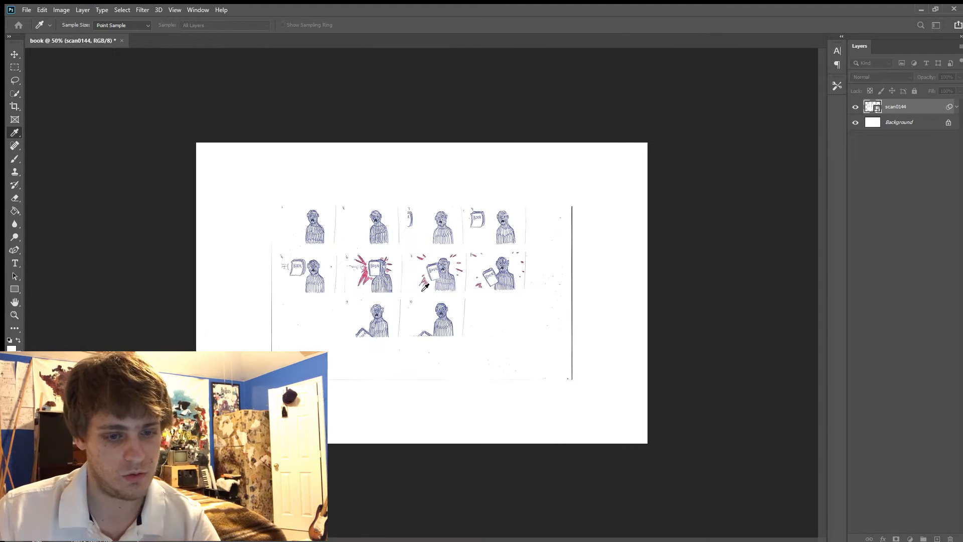
key(ctrl+plus)
key(ctrl+plus)
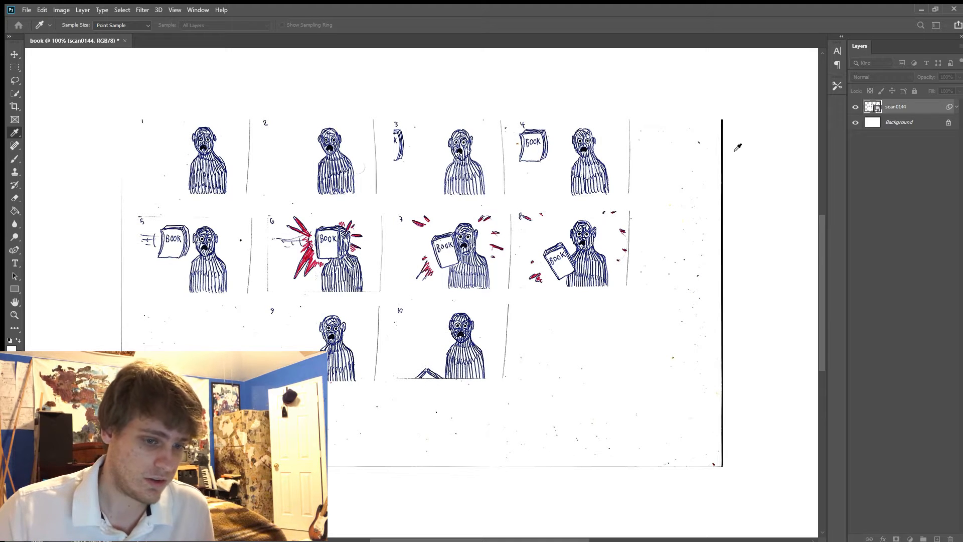
key(Return)
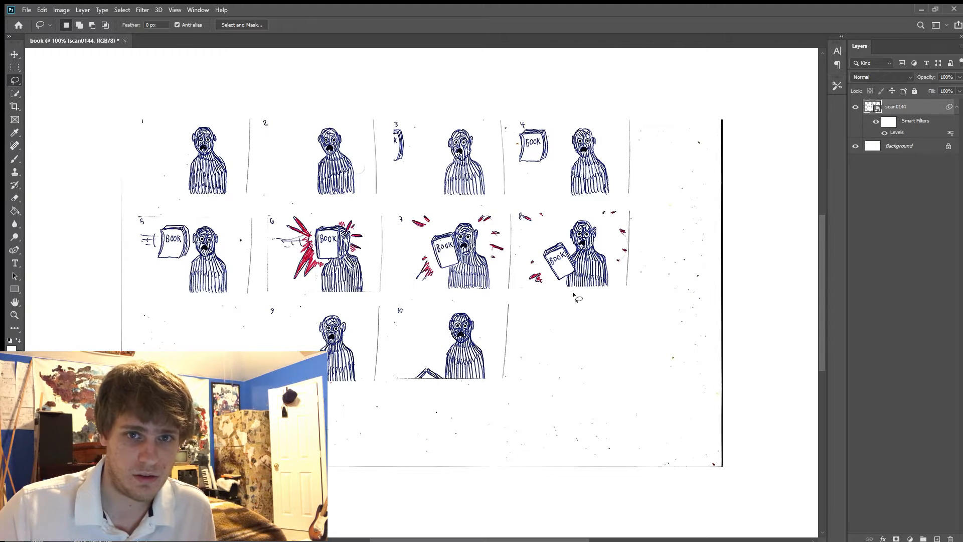
Free-transform the scan proportionally to about 112%, shifting it within the canvas as it grows.
key(ctrl+plus)
key(ctrl+plus)
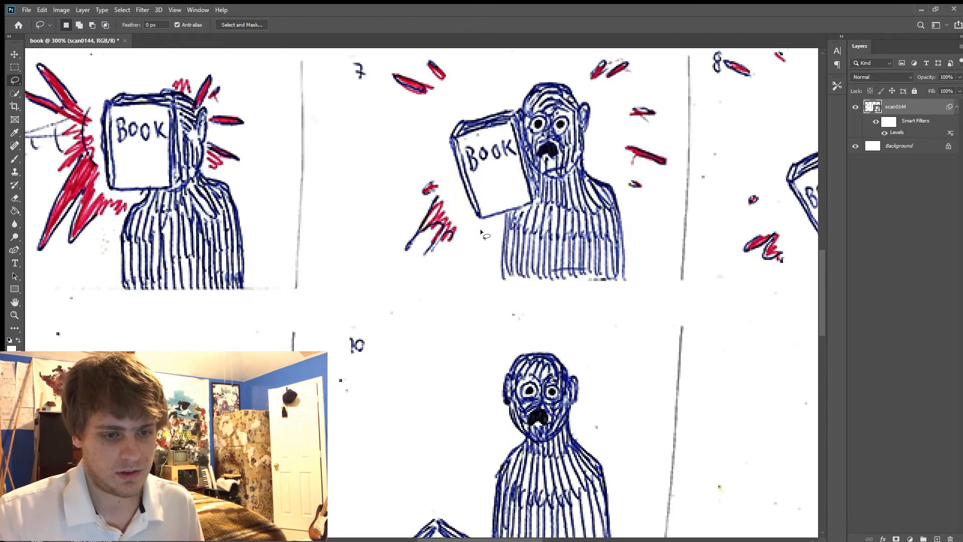
key(ctrl+minus)
key(ctrl+minus)
key(ctrl+minus)
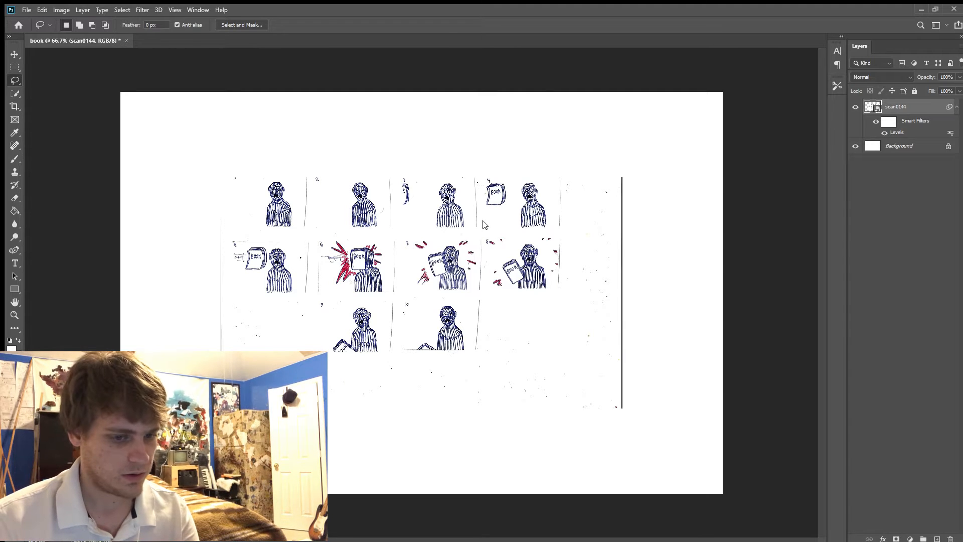
key(ctrl+t)
key(ctrl+minus)
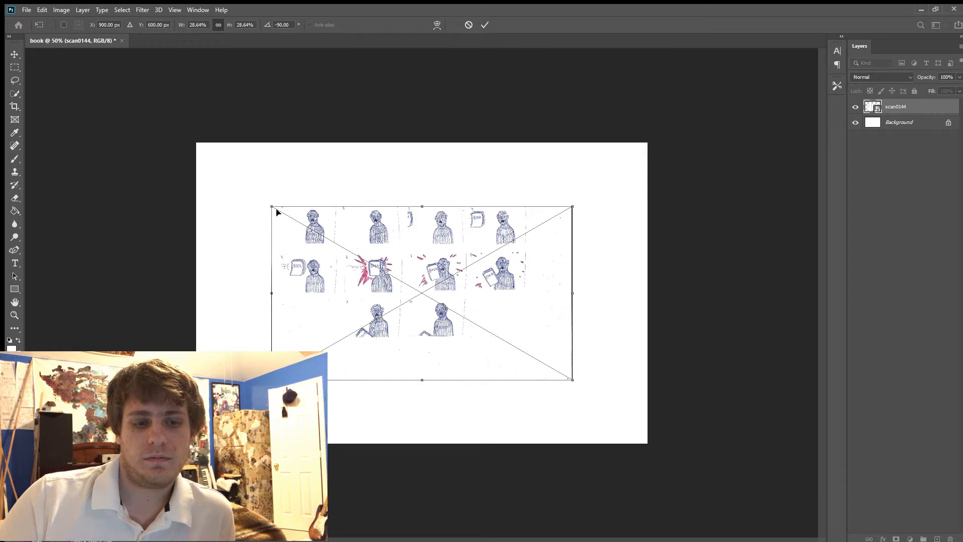
drag(273, 207, 1, 49)
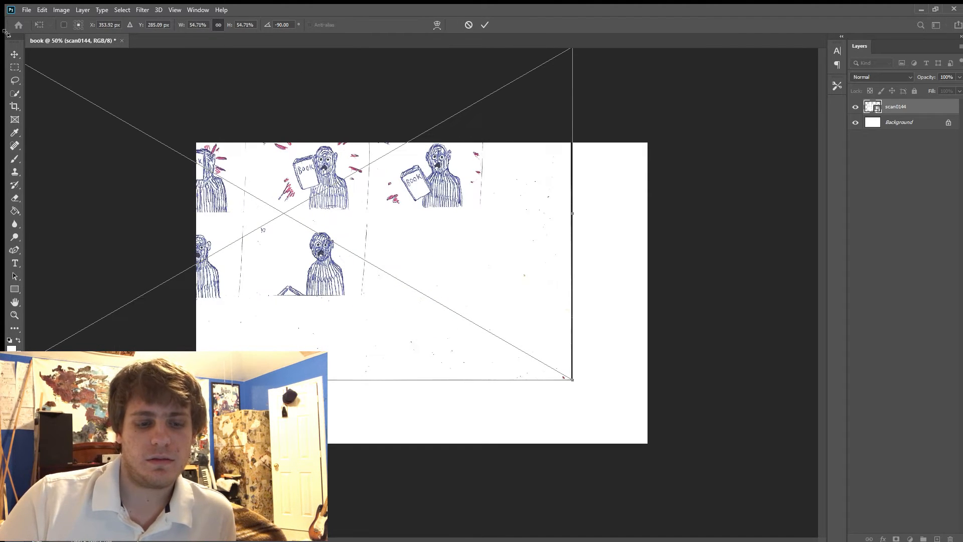
drag(233, 178, 460, 280)
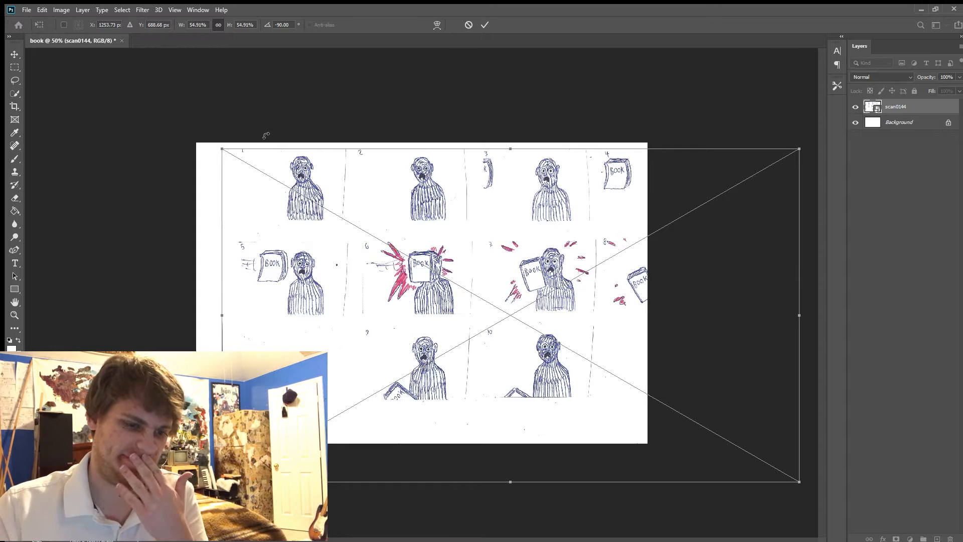
drag(223, 150, 1, 20)
drag(420, 242, 729, 451)
drag(305, 226, 506, 358)
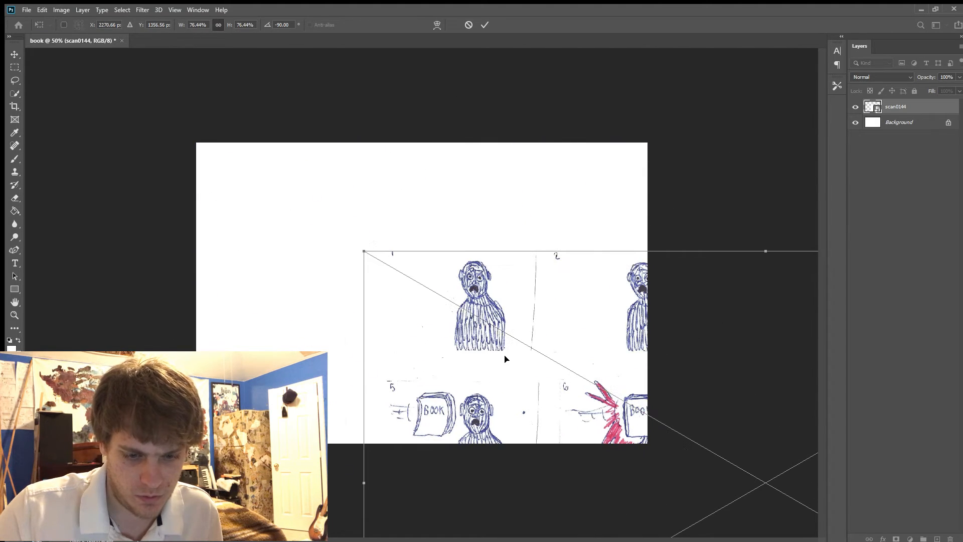
drag(364, 251, 5, 31)
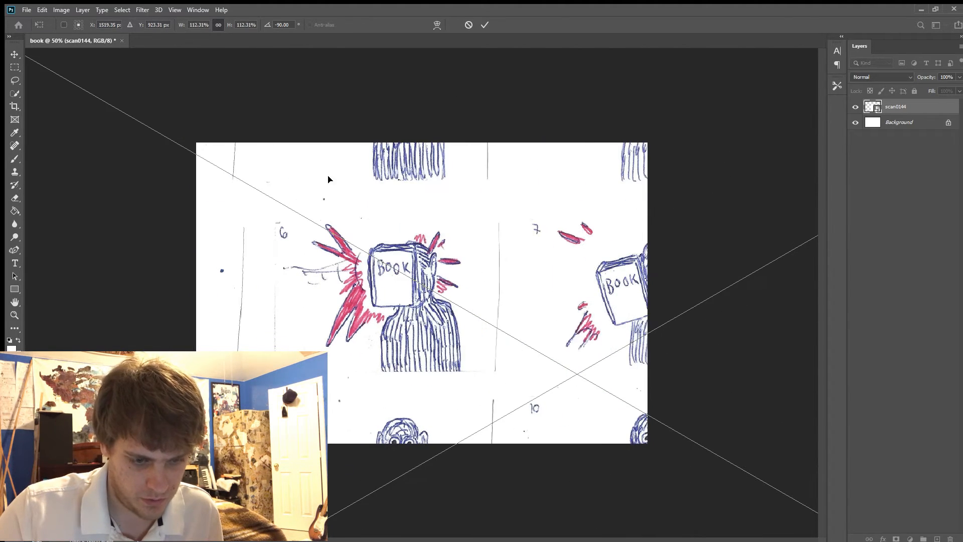
Enlarge the scan further to about 207% and move the first drawing into the canvas.
drag(422, 255, 683, 473)
drag(530, 357, 176, 112)
drag(384, 305, 742, 541)
drag(603, 350, 608, 356)
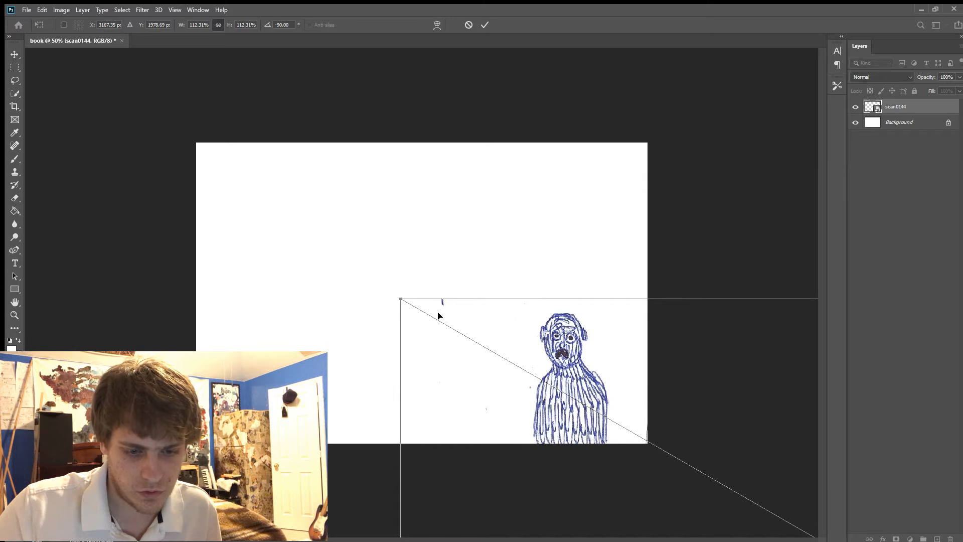
mouse_move(544, 355)
mouse_down()
mouse_move(361, 348)
mouse_move(323, 308)
mouse_move(270, 287)
mouse_move(398, 334)
mouse_move(540, 358)
mouse_up()
drag(397, 302, 10, 56)
drag(329, 235, 4, 55)
drag(299, 234, 555, 384)
drag(239, 203, 3, 63)
drag(300, 272, 497, 382)
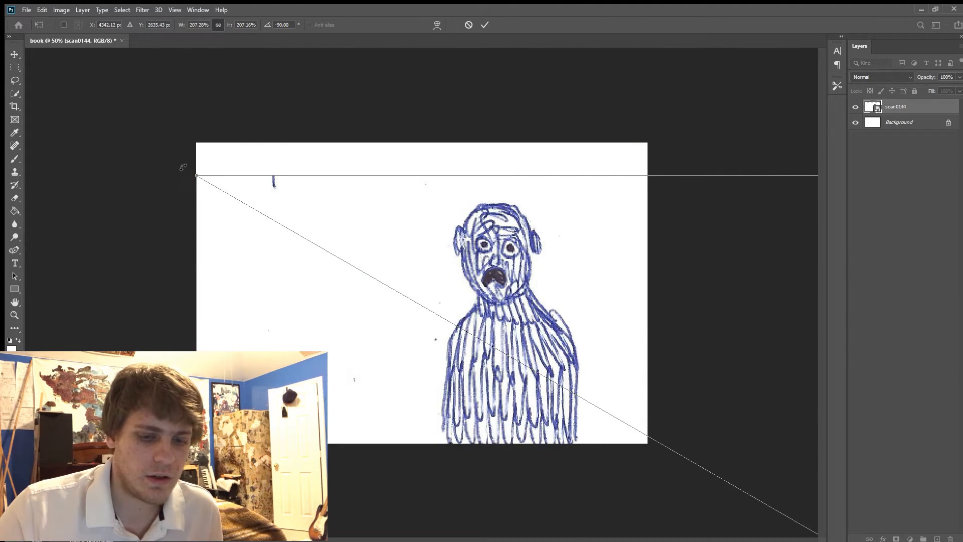
Fine-tune the scan's scale to about 229% and position it so the first panel fills the canvas.
drag(196, 177, 60, 96)
drag(323, 249, 424, 313)
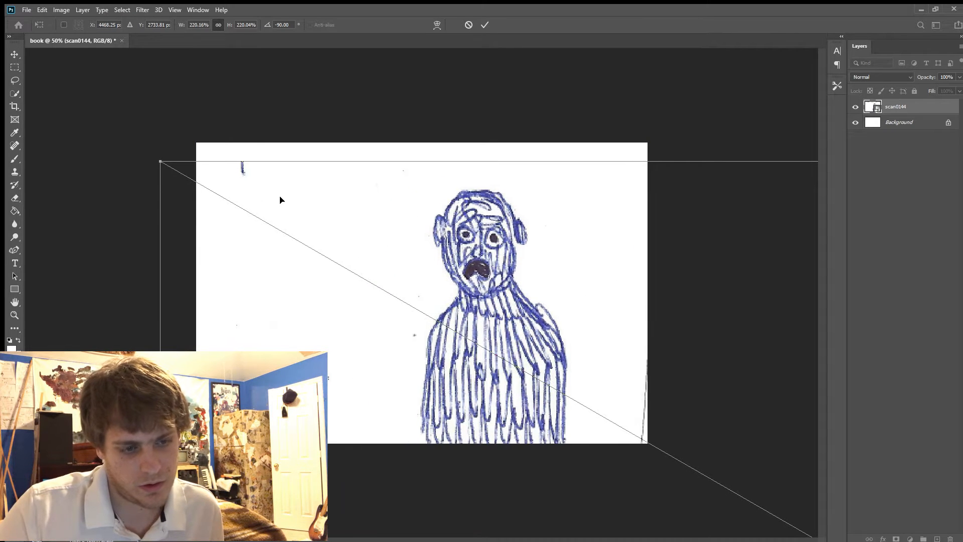
drag(158, 161, 86, 131)
drag(228, 228, 279, 258)
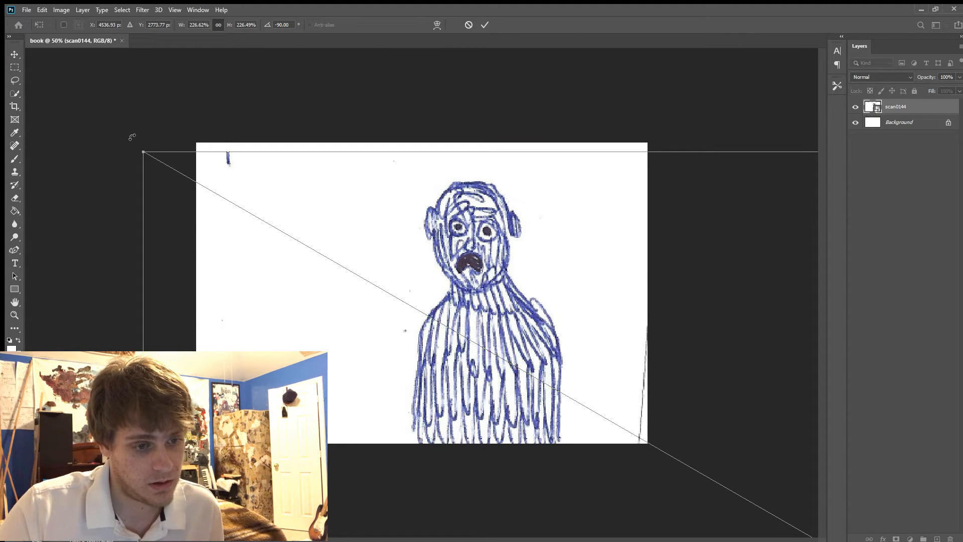
drag(142, 152, 130, 143)
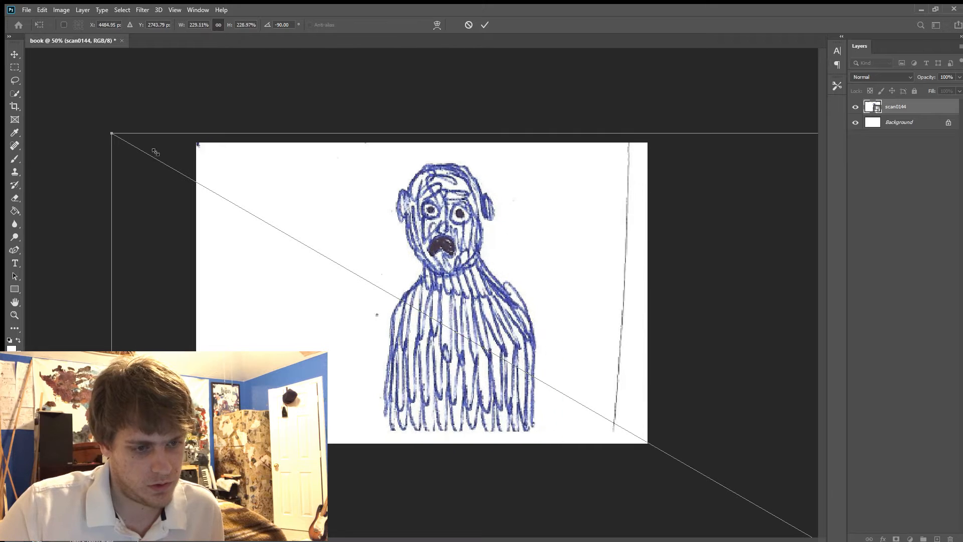
mouse_move(258, 208)
mouse_down()
mouse_move(266, 210)
mouse_move(252, 211)
mouse_up()
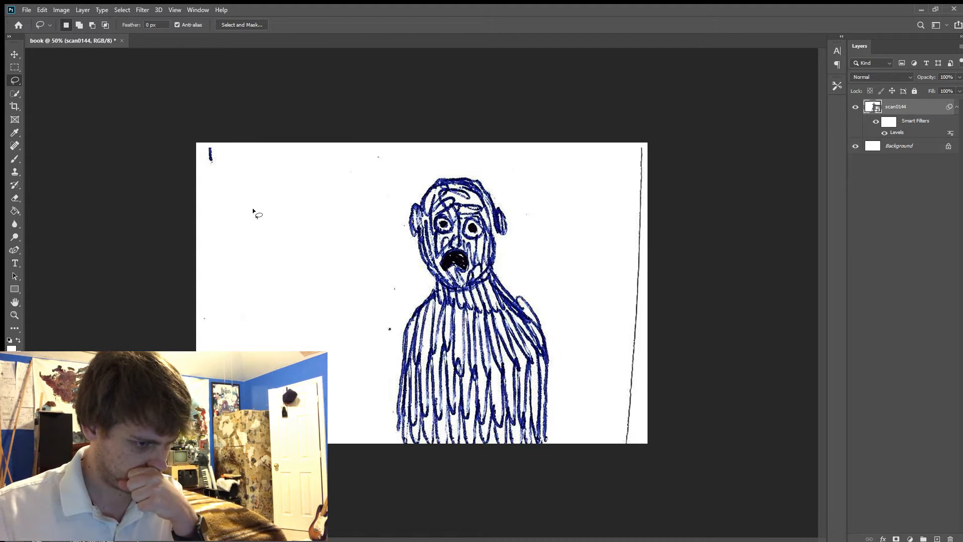
Rasterize the scan0144 layer and remove the panel number and the vertical divider line with the Spot Healing Brush.
key(j)
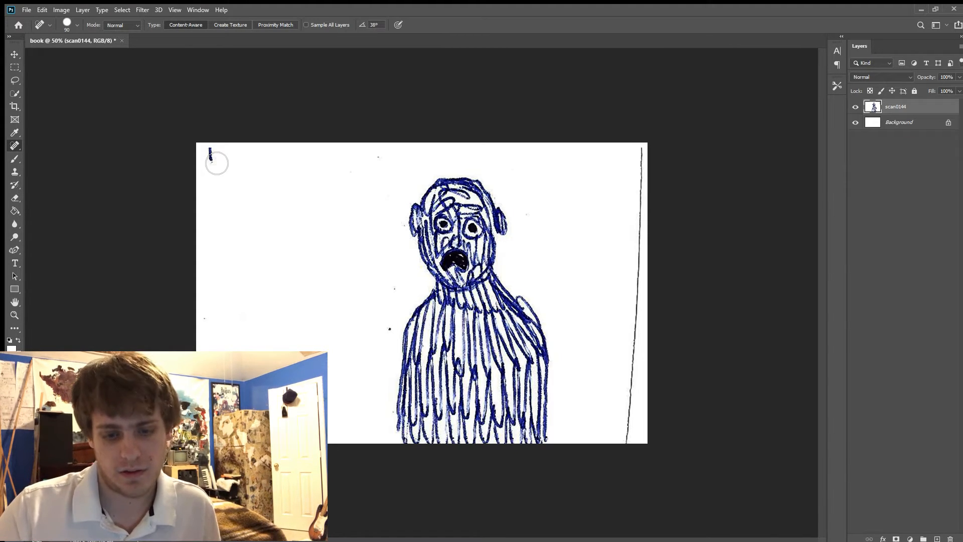
click(210, 156)
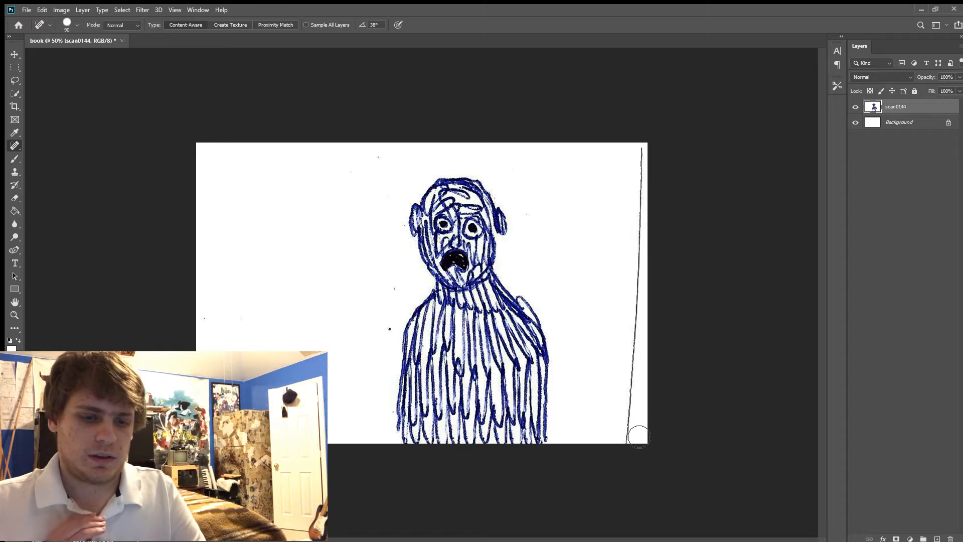
drag(633, 440, 648, 150)
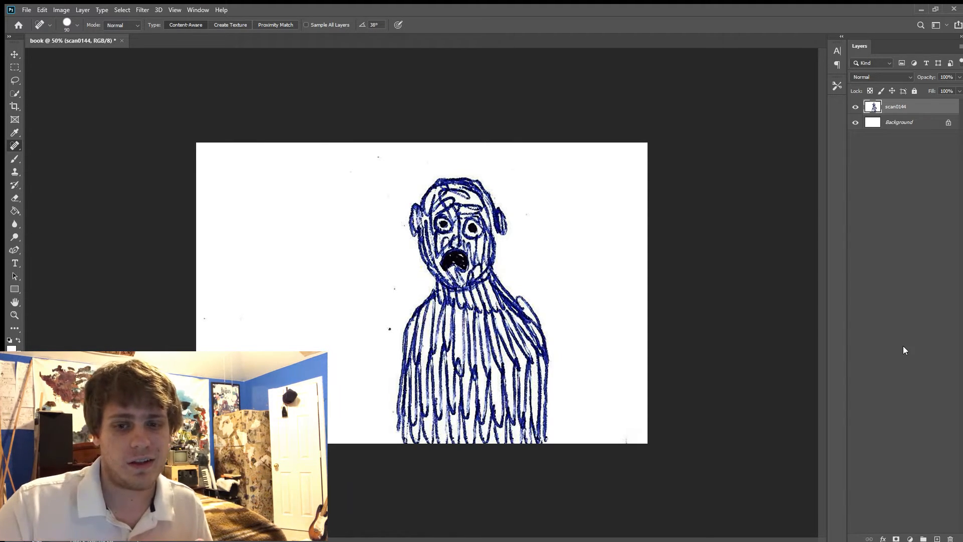
Duplicate the scan0144 layer, hide the copy and rename it "frame 1".
key(ctrl+j)
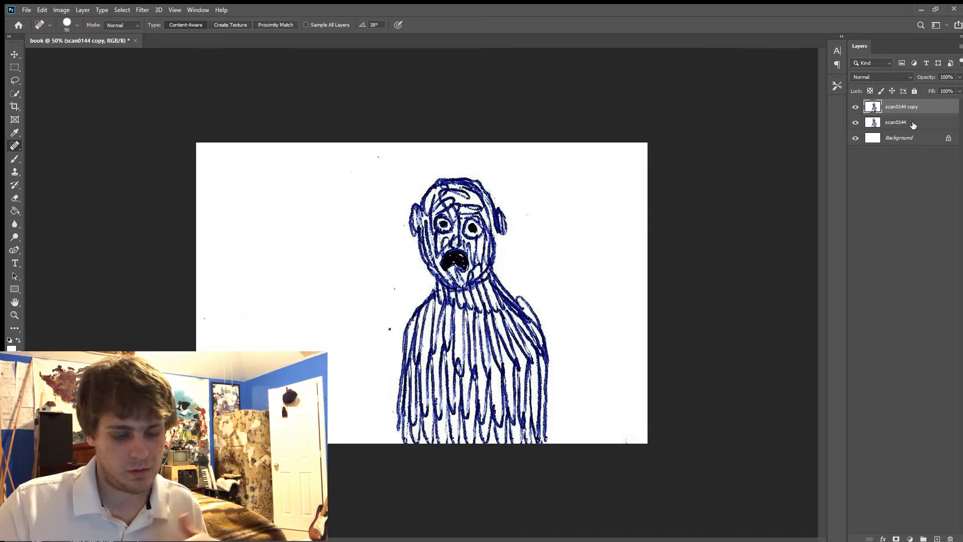
click(855, 108)
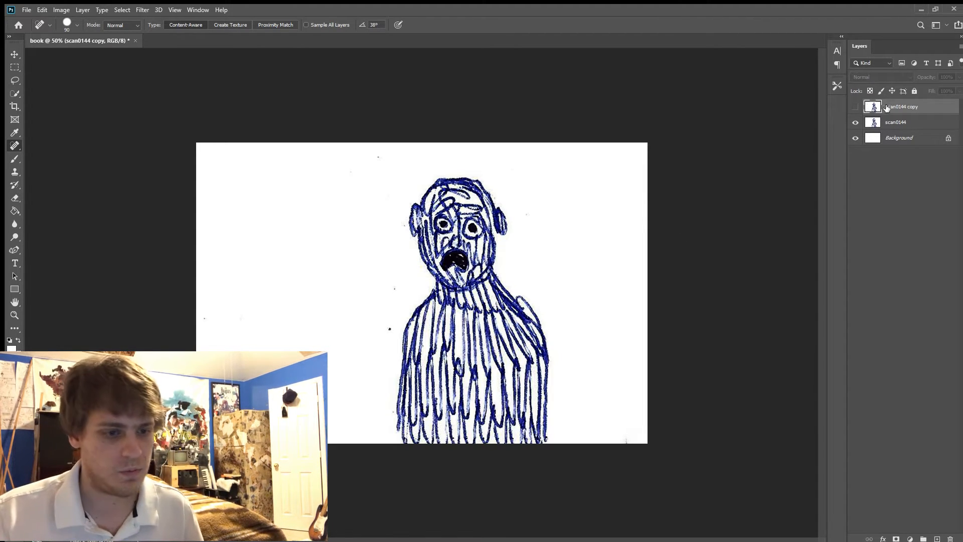
double_click(897, 107)
text(frame 1)
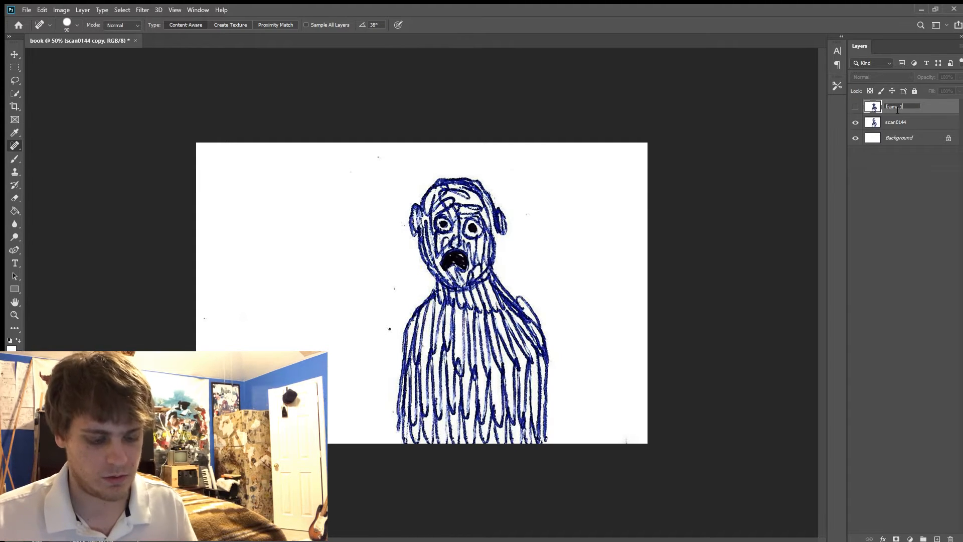
key(Return)
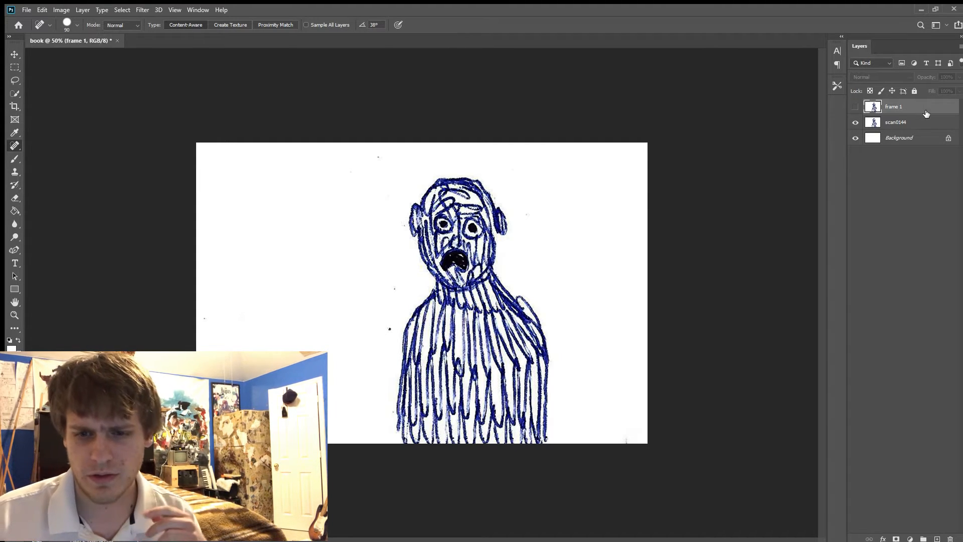
Move the scan0144 layer sideways until its second drawing sits where the first figure was.
click(903, 124)
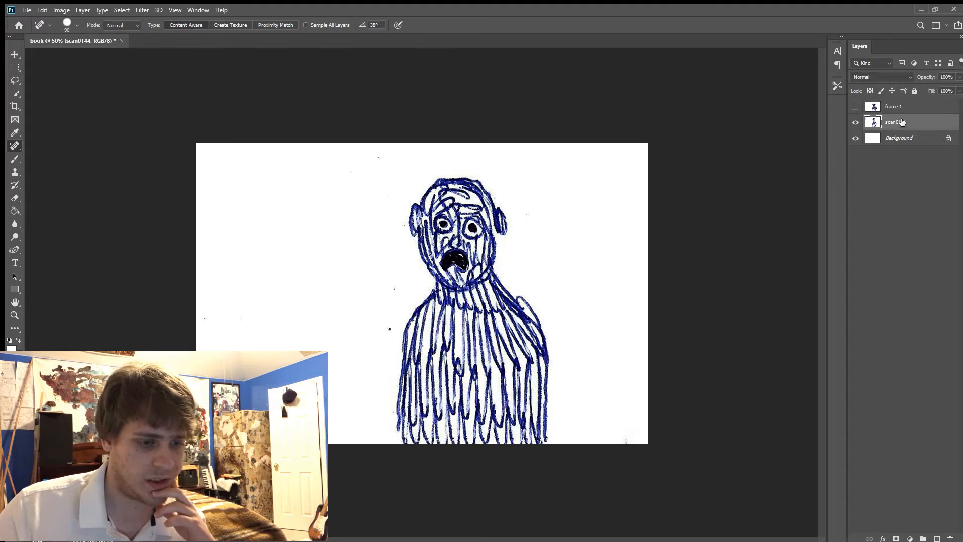
key(v)
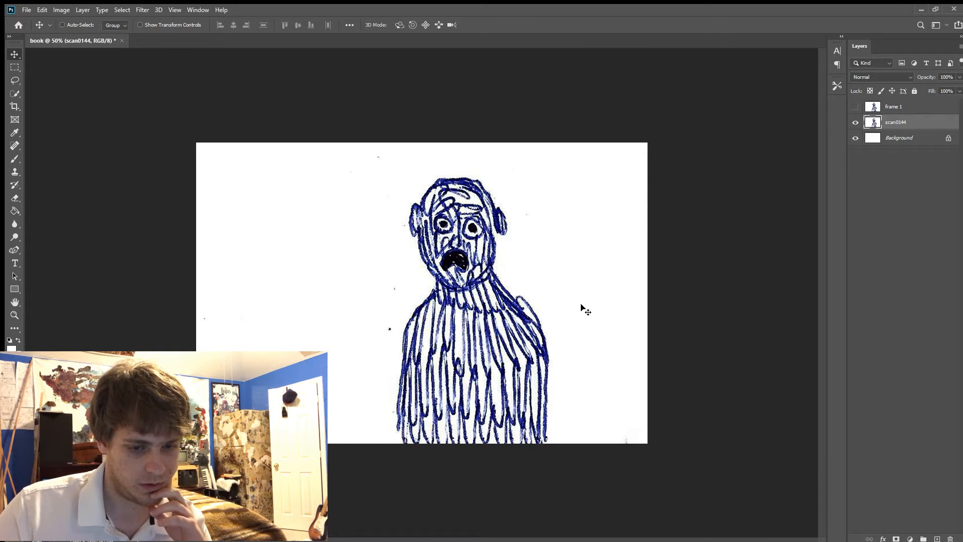
mouse_move(581, 307)
mouse_down()
mouse_move(312, 281)
mouse_move(135, 301)
mouse_up()
drag(364, 289, 307, 296)
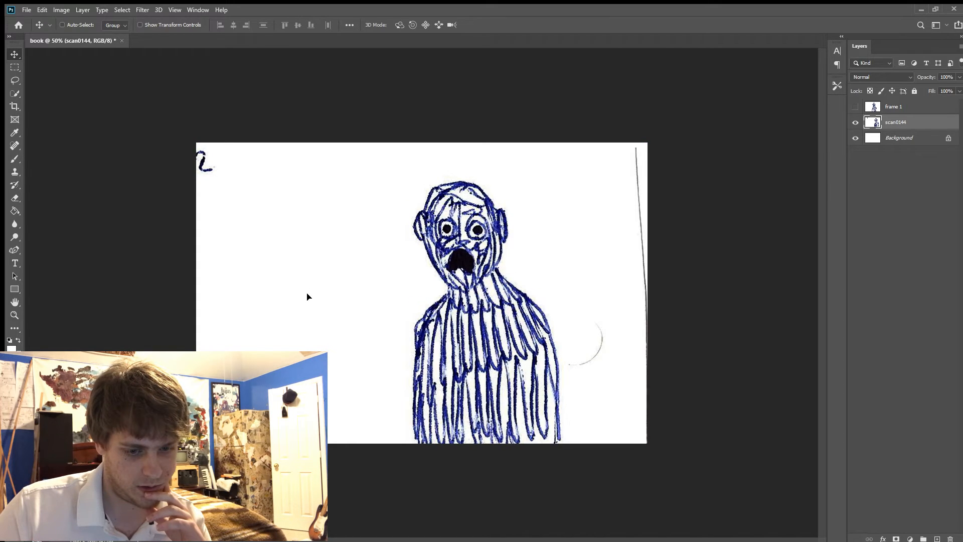
Compare the second drawing's position with the first by toggling the visibility of the frame 1 layer.
click(857, 106)
click(856, 107)
click(857, 107)
click(856, 107)
click(856, 106)
click(857, 106)
click(857, 106)
click(856, 106)
click(856, 106)
click(857, 106)
click(857, 106)
click(857, 106)
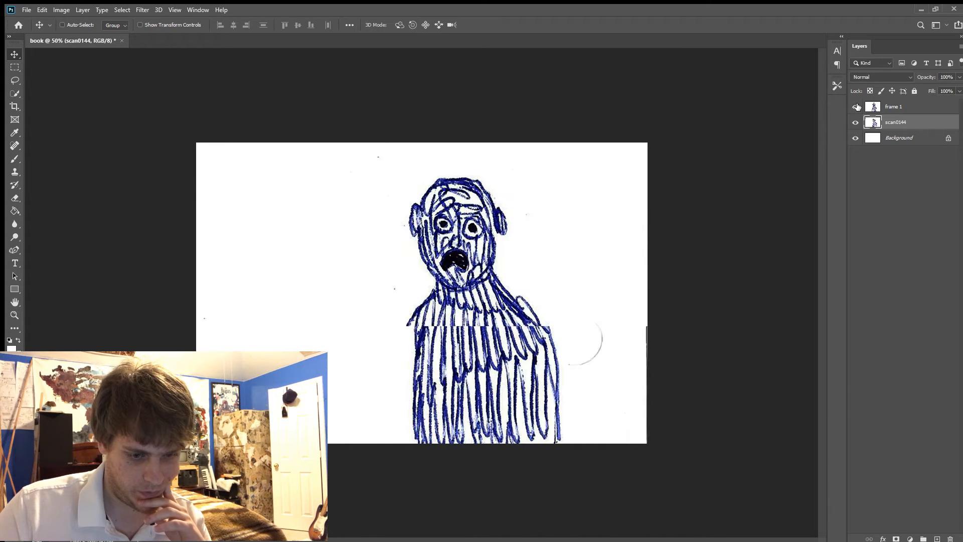
Hide frame 1 and nudge the scan0144 layer 40 px to the left to align the second figure with the first.
click(857, 106)
key(shift+Left)
key(shift+Left)
key(shift+Left)
key(shift+Left)
Recheck the nudged second drawing's alignment by flipping frame 1 on and off, ending with it hidden.
click(856, 106)
click(856, 107)
click(857, 107)
click(856, 106)
click(857, 107)
click(857, 106)
click(856, 106)
click(857, 106)
click(857, 107)
click(857, 106)
click(857, 106)
click(857, 106)
click(857, 107)
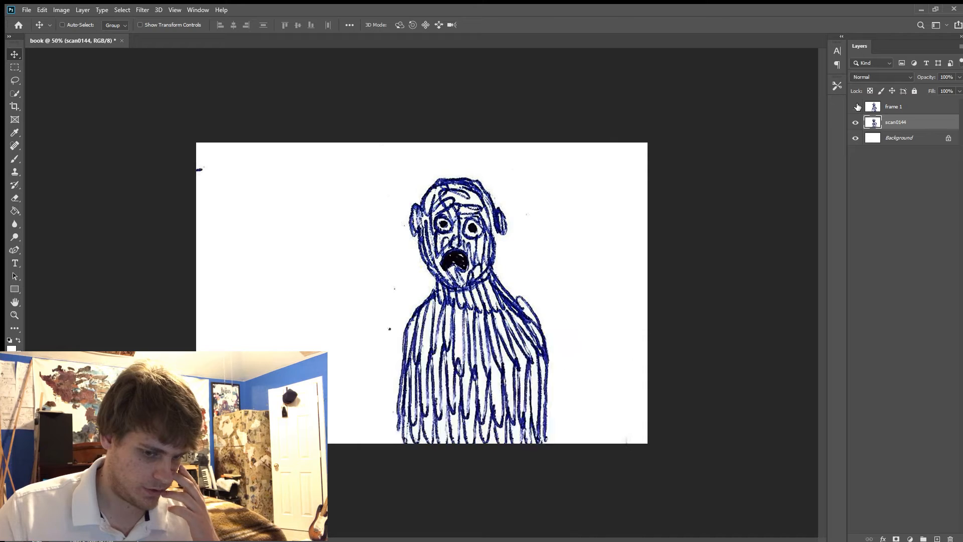
click(857, 106)
click(857, 106)
click(856, 106)
click(857, 106)
click(857, 106)
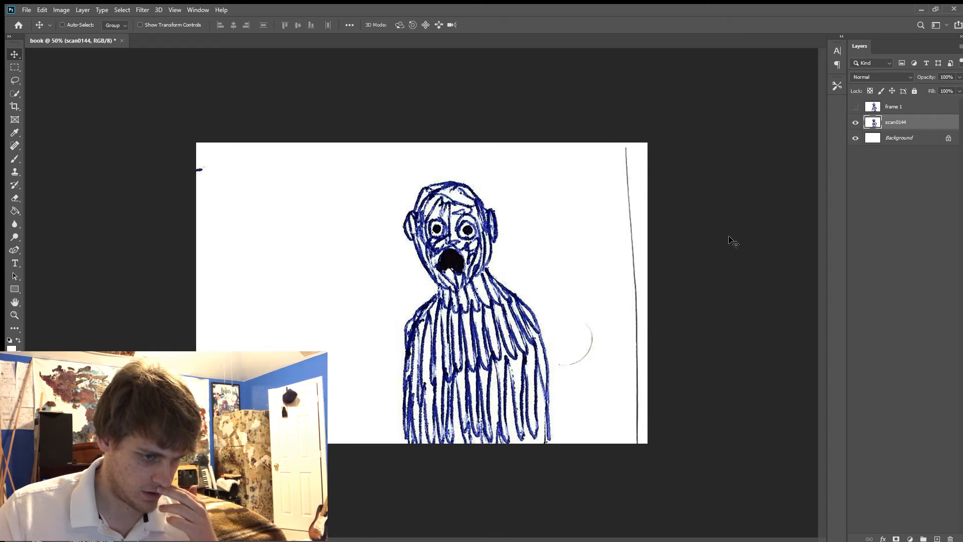
Heal away the stray arc and the long vertical line beside the second figure on scan0144, and retouch the mark near the left edge.
key(j)
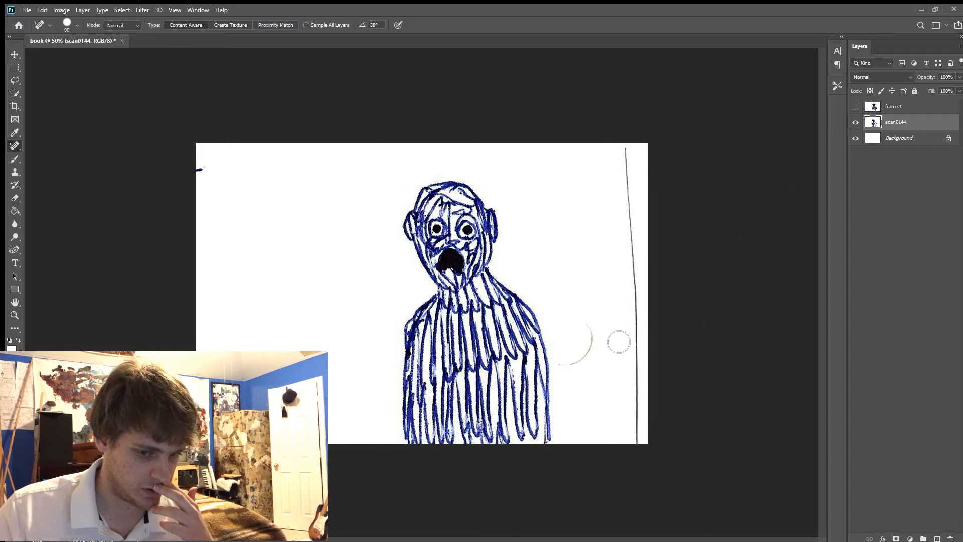
mouse_move(574, 359)
mouse_down()
mouse_move(594, 360)
mouse_move(594, 332)
mouse_up()
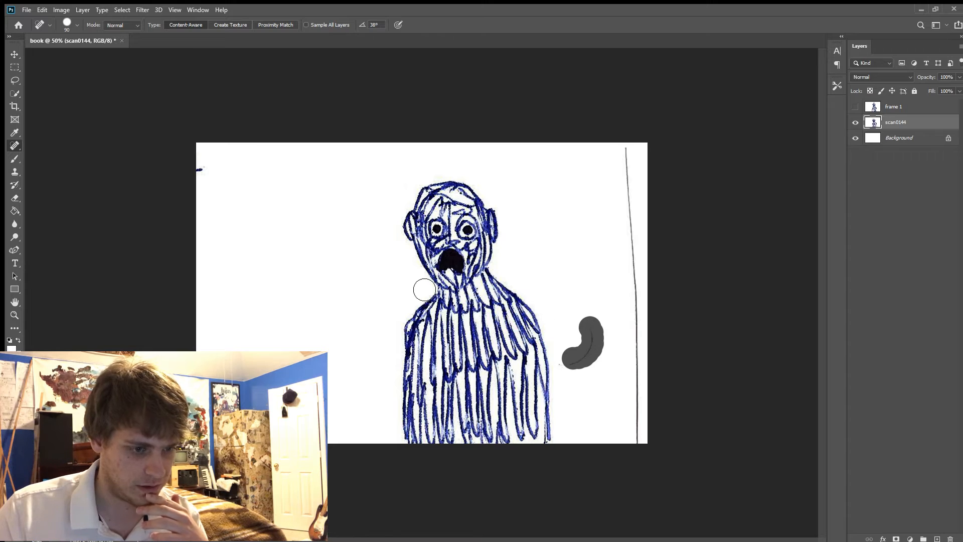
drag(203, 170, 208, 178)
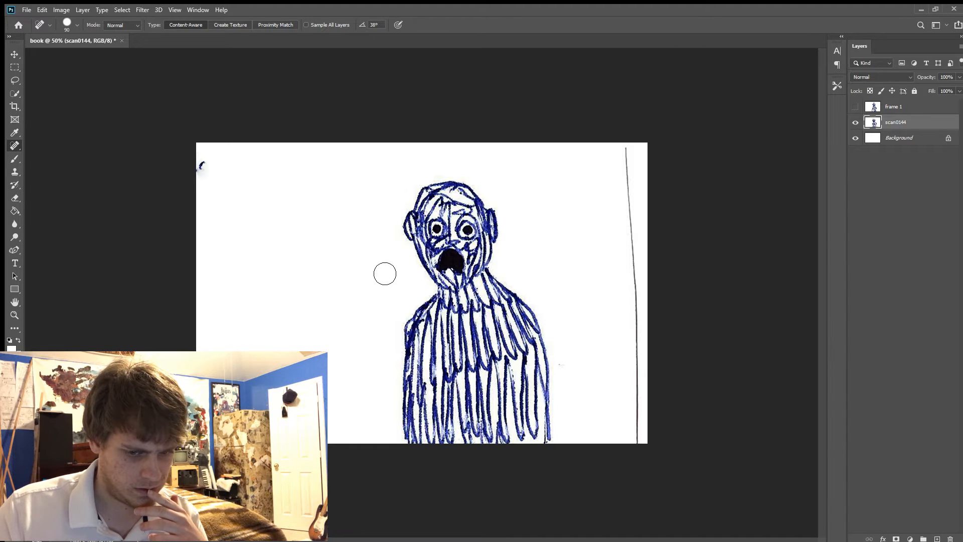
mouse_move(648, 455)
mouse_down()
mouse_move(646, 276)
mouse_move(627, 126)
mouse_up()
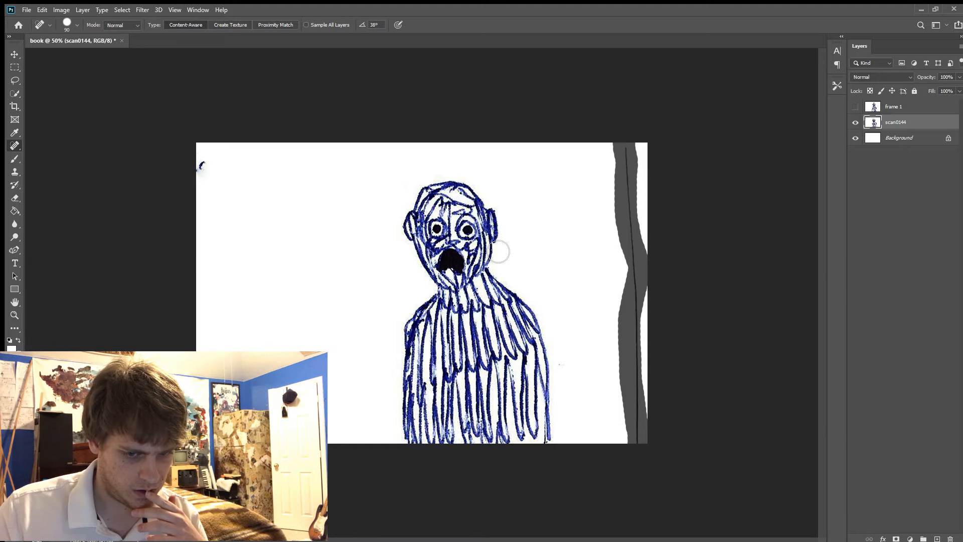
click(202, 169)
click(204, 166)
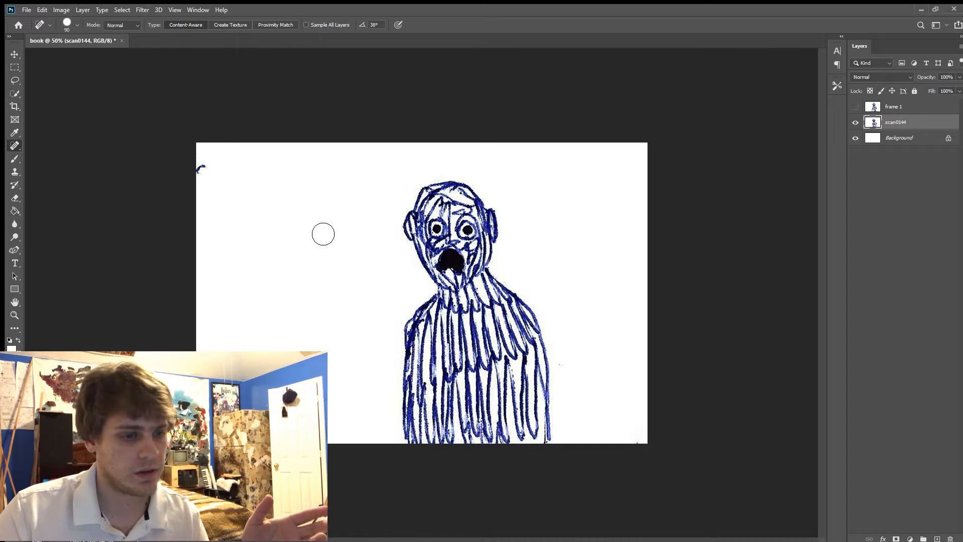
Paint over the leftover blue mark at the upper left of the second drawing with white.
key(i)
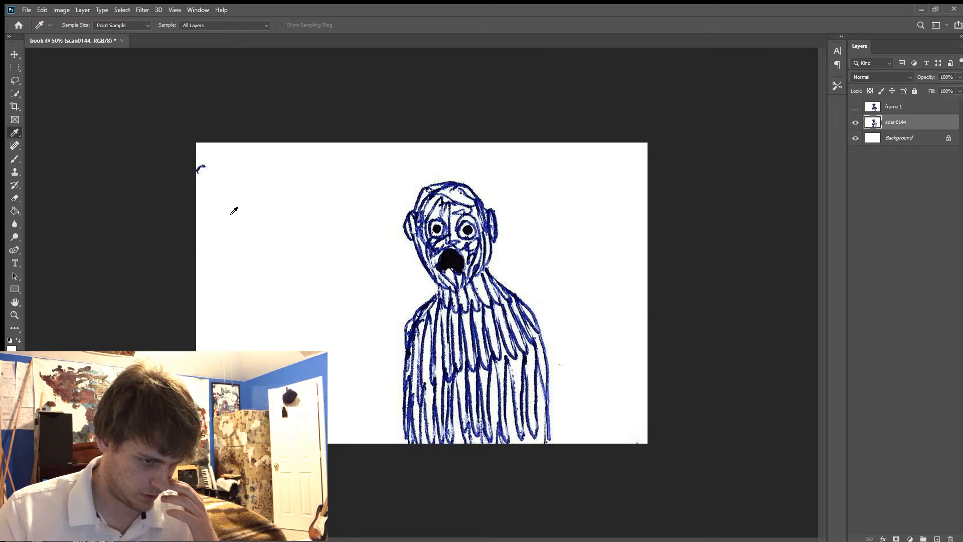
key(b)
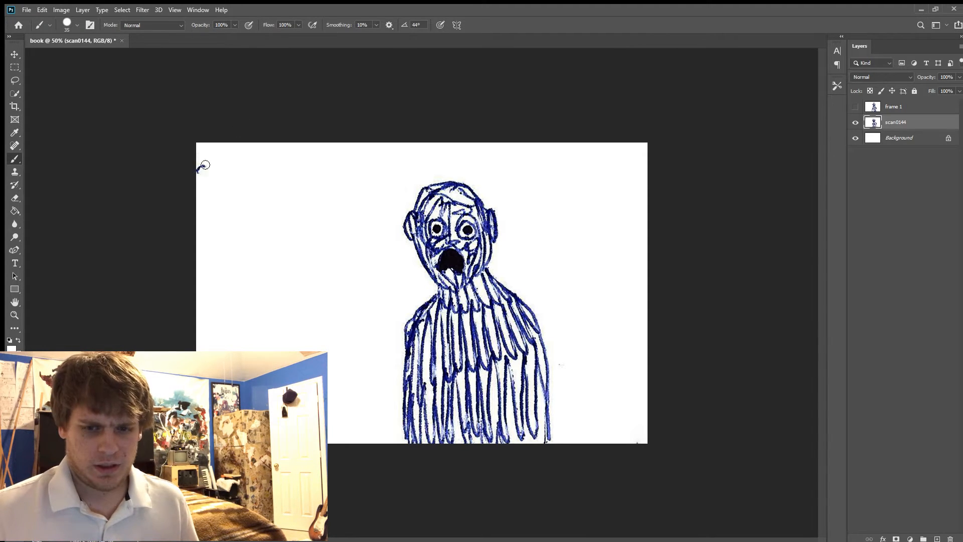
key(ctrl+z)
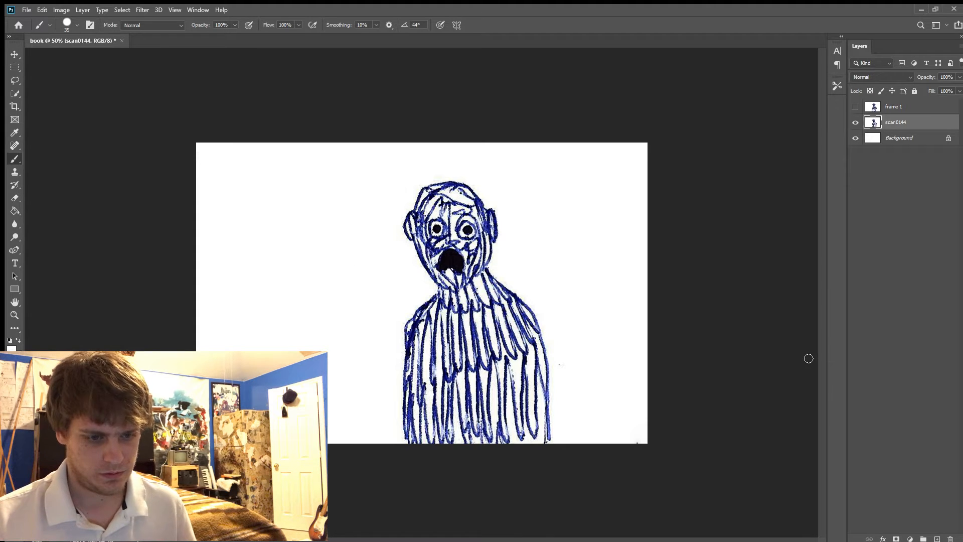
Compare the cleaned second drawing with the first by toggling the visibility of frame 1.
click(855, 107)
click(855, 107)
click(855, 107)
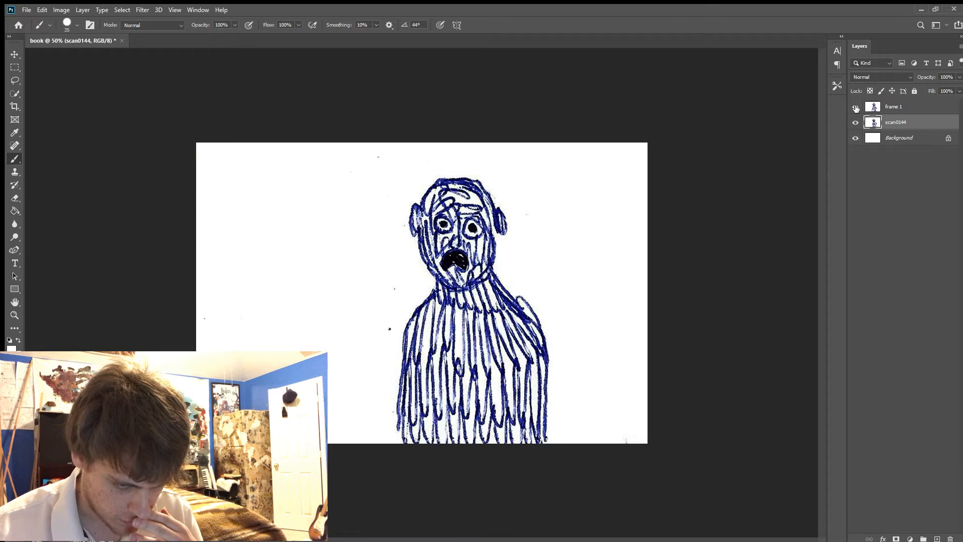
click(856, 108)
click(855, 107)
Heal away the dark speck beside the figure's left shoulder on the frame 1 layer.
key(j)
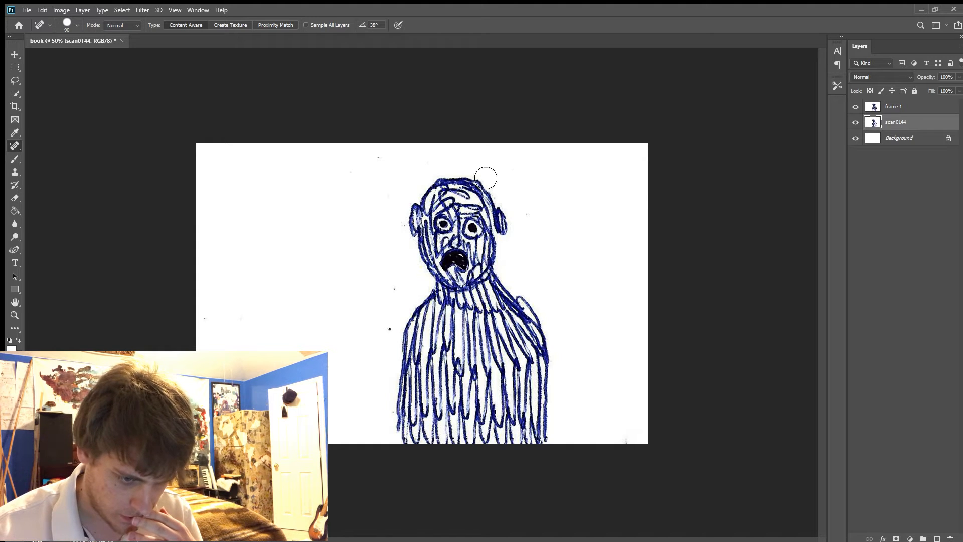
click(858, 108)
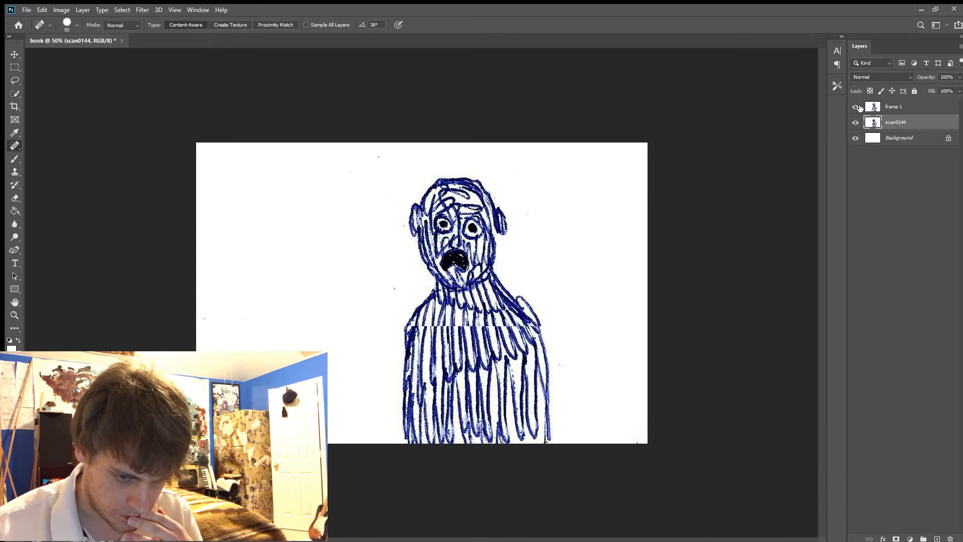
click(901, 107)
click(389, 329)
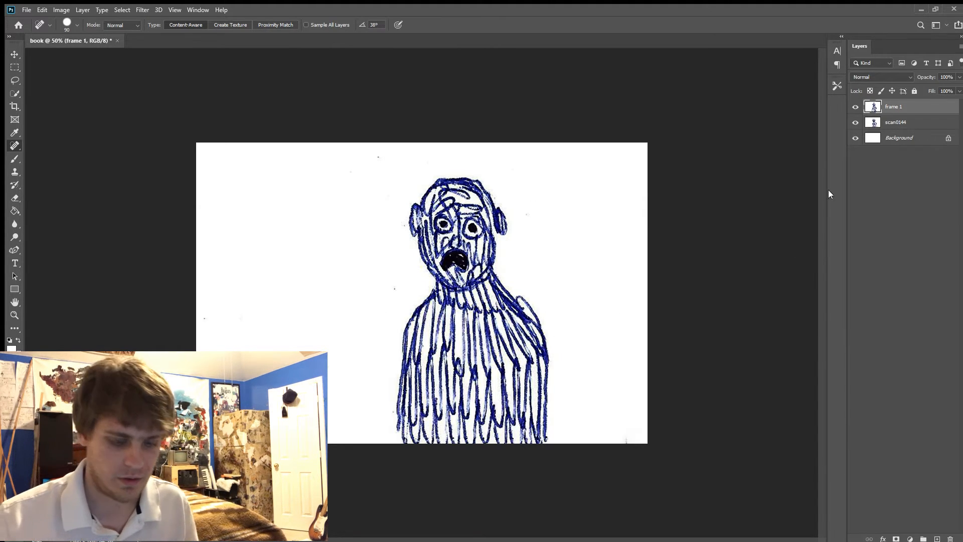
Hide frame 1 and duplicate the scan0144 layer.
click(856, 107)
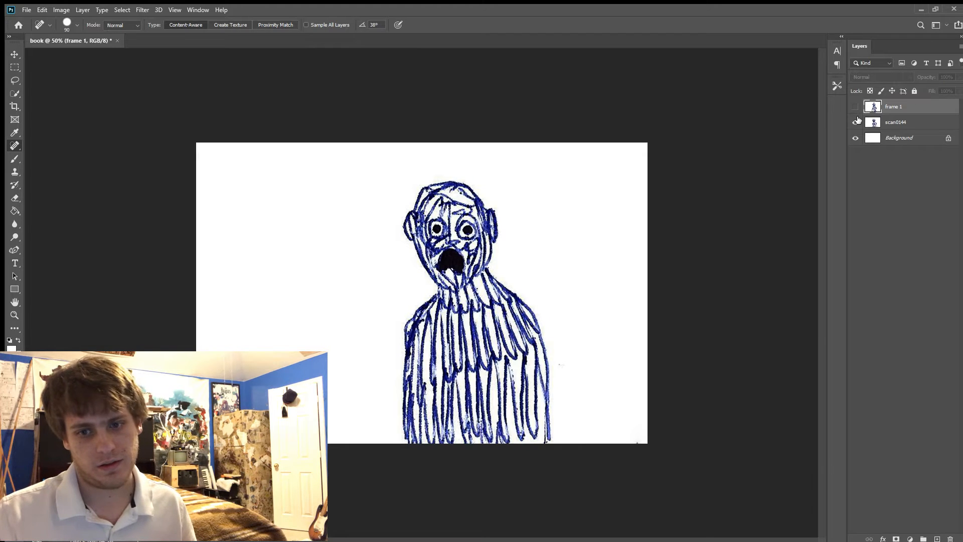
click(856, 120)
click(856, 121)
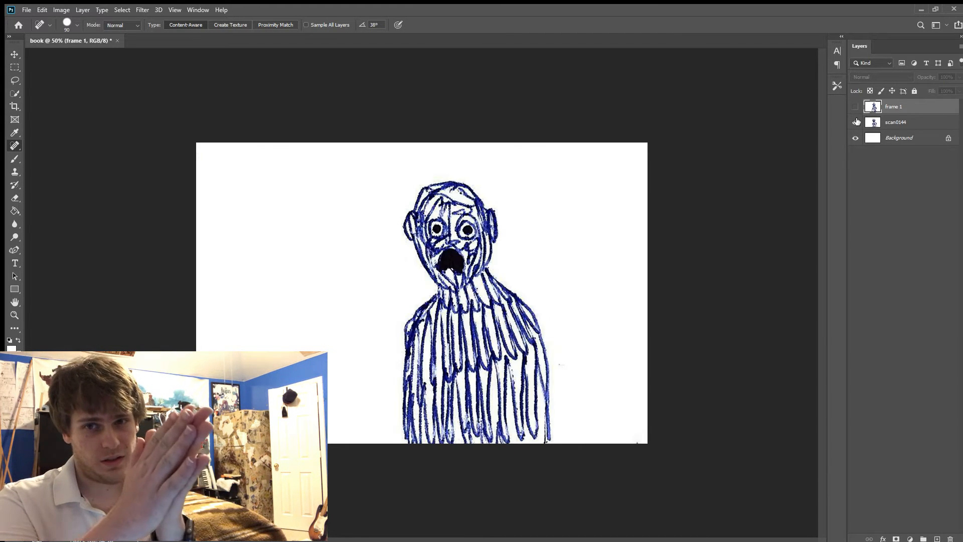
click(910, 121)
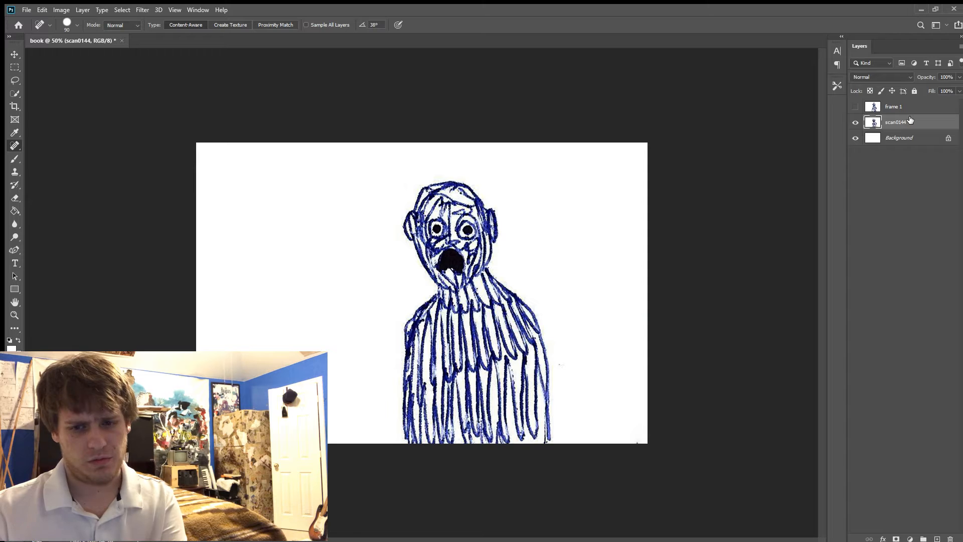
key(ctrl+j)
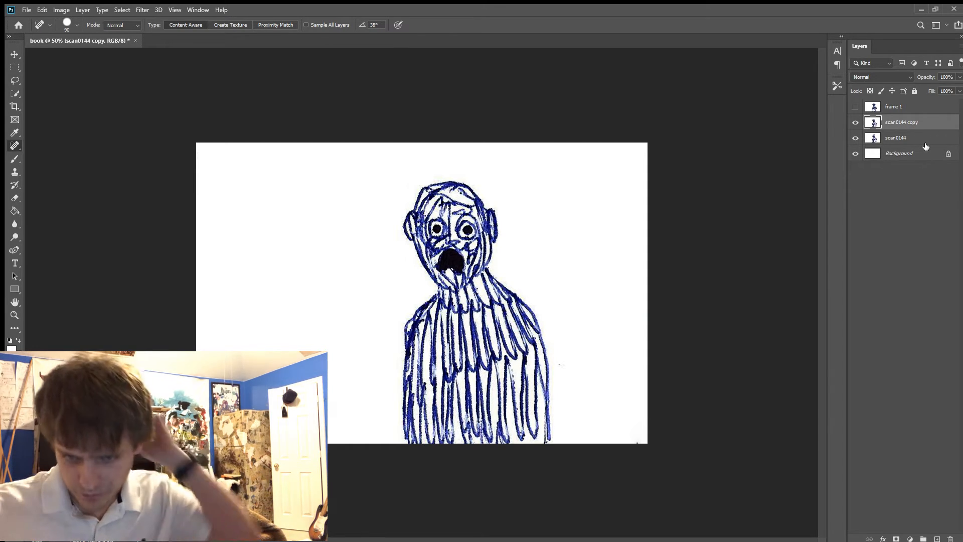
Rename the duplicated scan layer as frame 2.
double_click(904, 121)
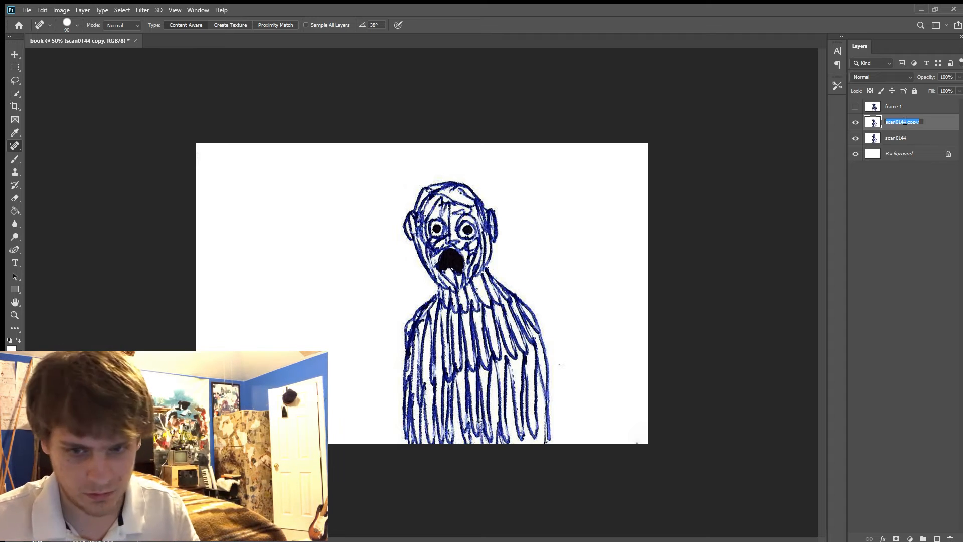
text(frame)
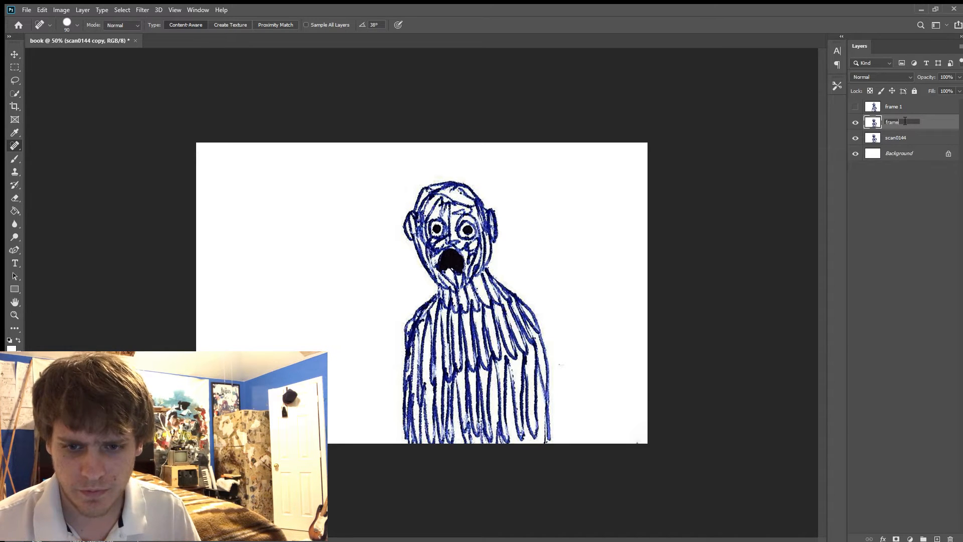
text(2)
key(BackSpace)
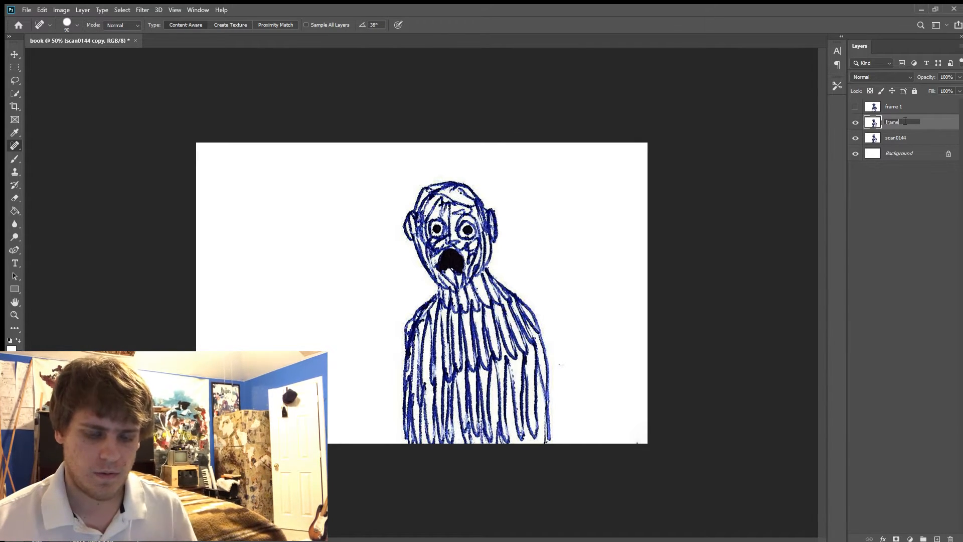
key(Return)
Hide frame 2 and move the scan0144 layer sideways until its third drawing sits where the second figure was.
click(854, 123)
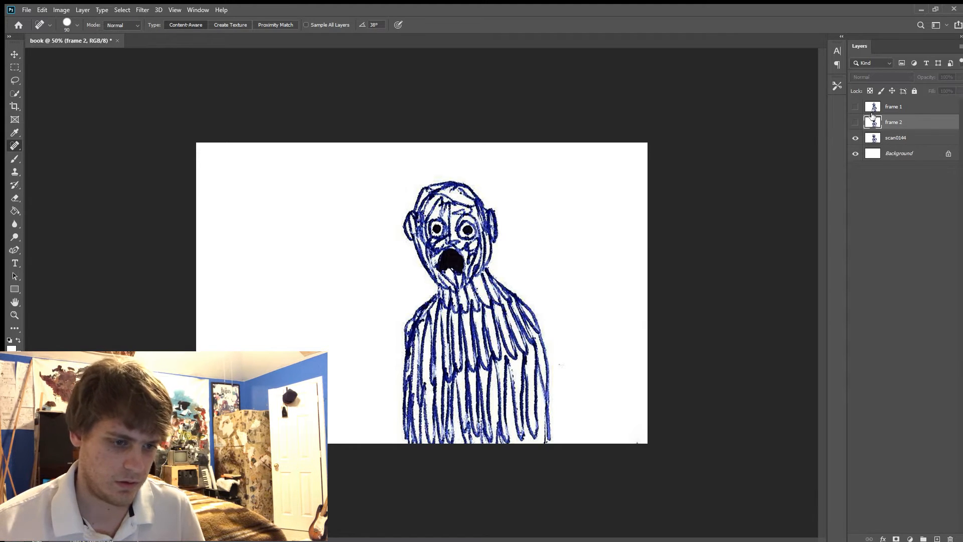
click(902, 138)
key(v)
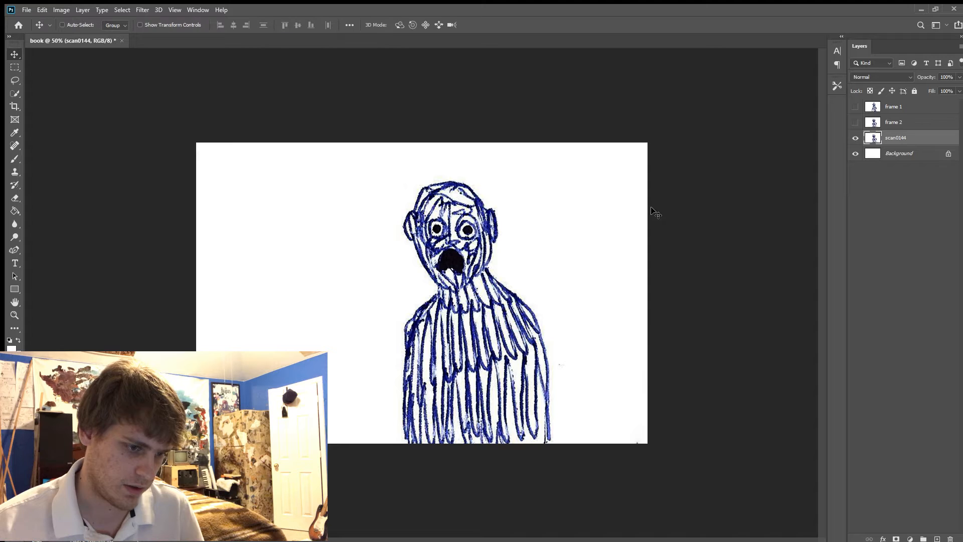
drag(582, 298, 67, 297)
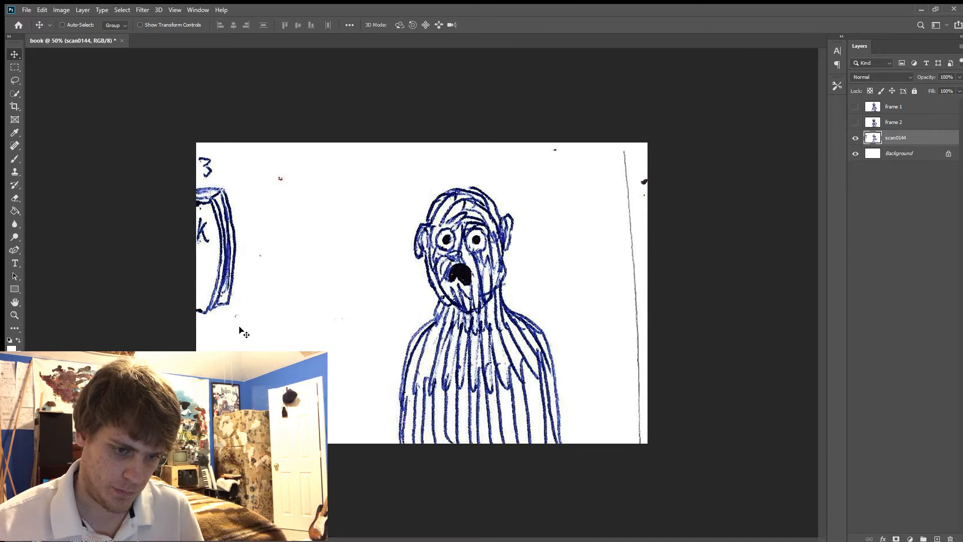
Check the third drawing's position against the second by repeatedly toggling the visibility of frame 2.
click(856, 123)
click(856, 122)
click(856, 122)
click(856, 123)
click(856, 122)
click(856, 122)
click(856, 122)
click(856, 122)
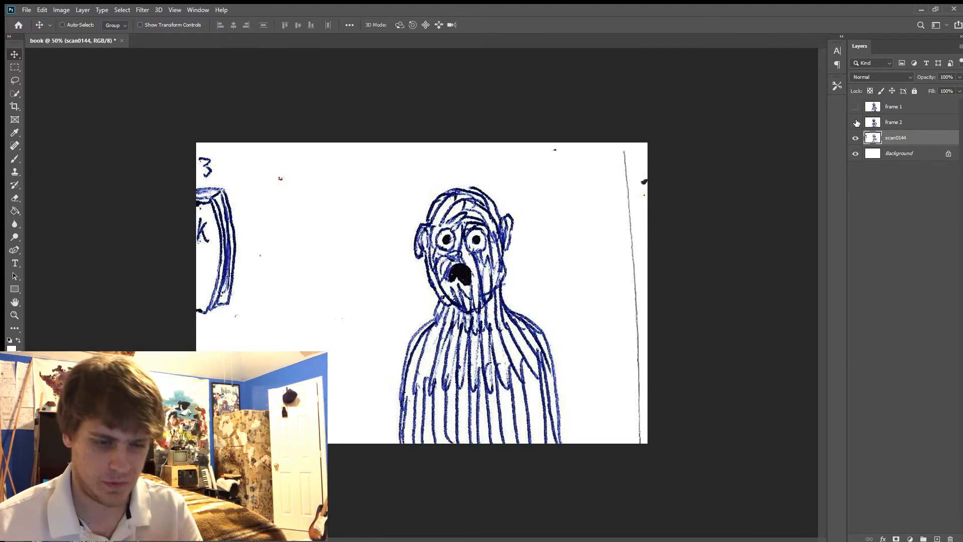
click(856, 122)
click(856, 123)
click(856, 122)
click(856, 122)
click(856, 122)
click(856, 123)
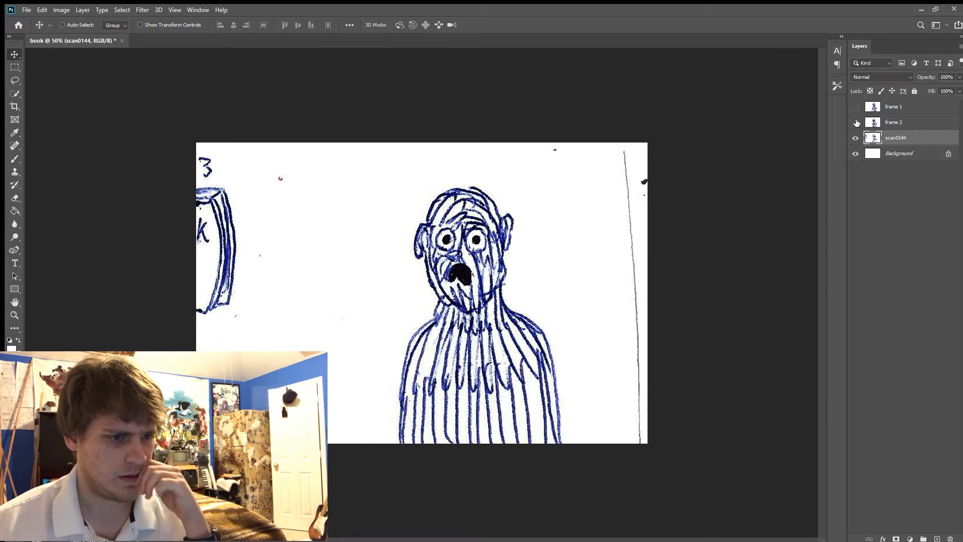
click(856, 122)
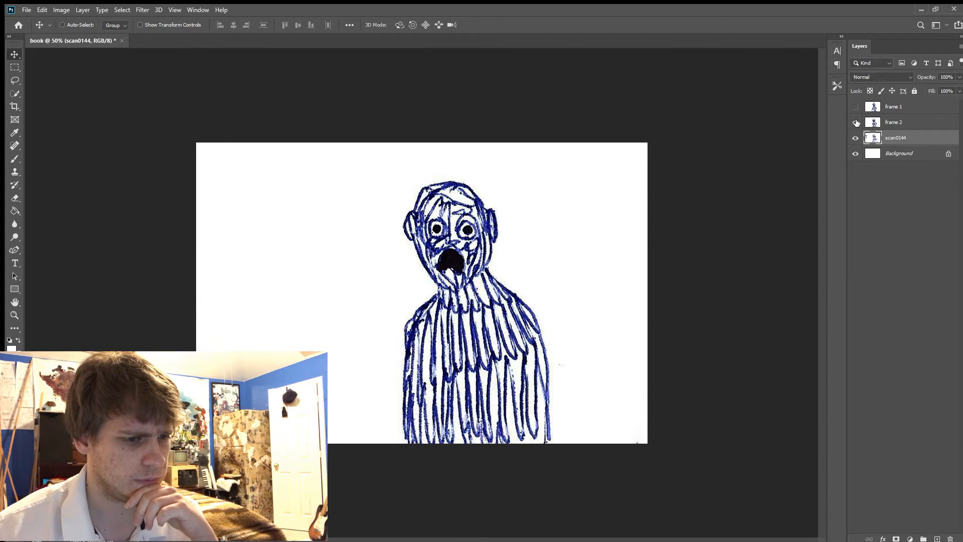
click(855, 123)
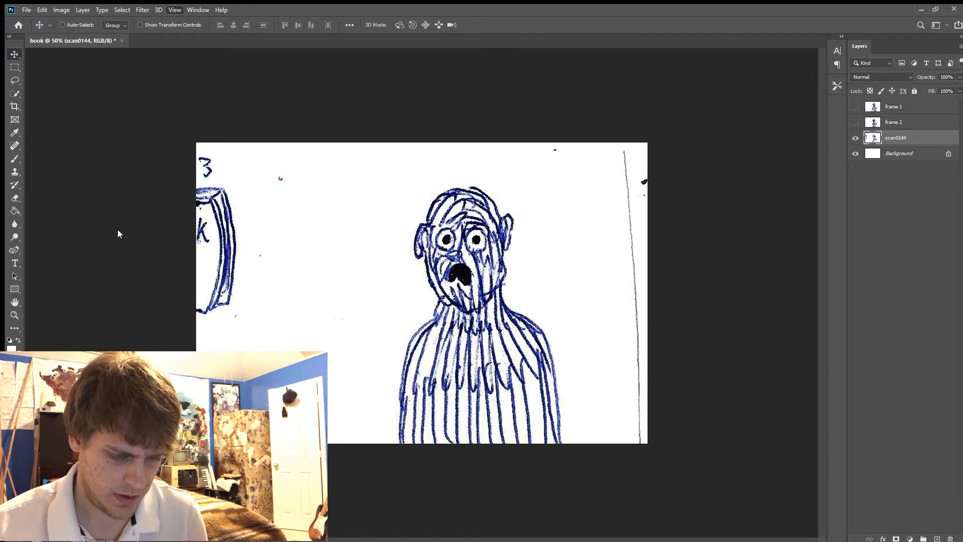
Show the grid over the canvas and compare the third drawing with frame 2 against its lines, ending with frame 2 hidden.
key(ctrl+apostrophe)
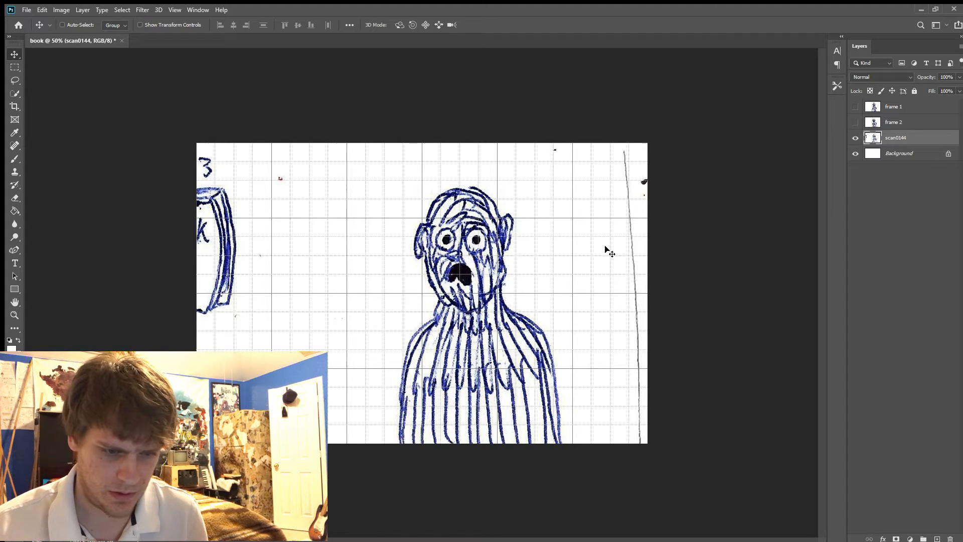
click(854, 123)
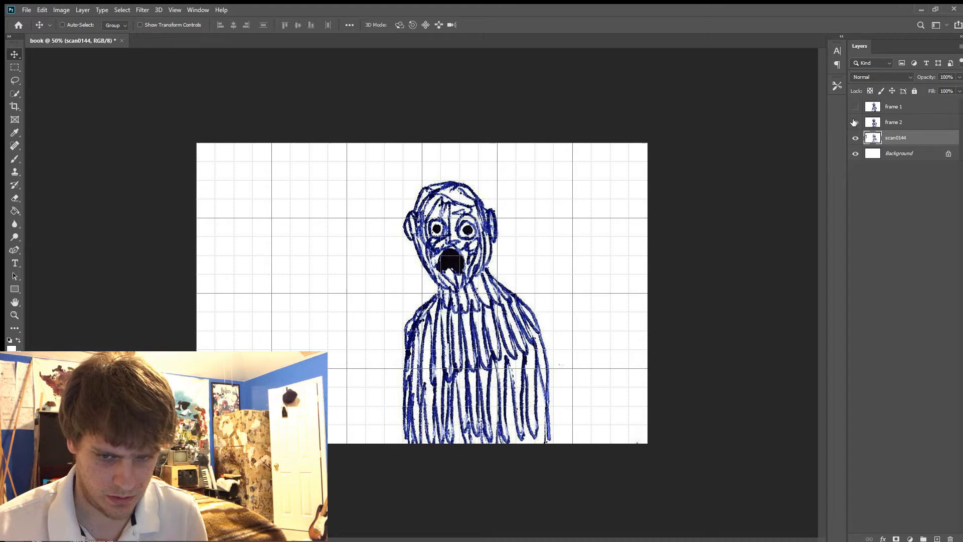
click(854, 122)
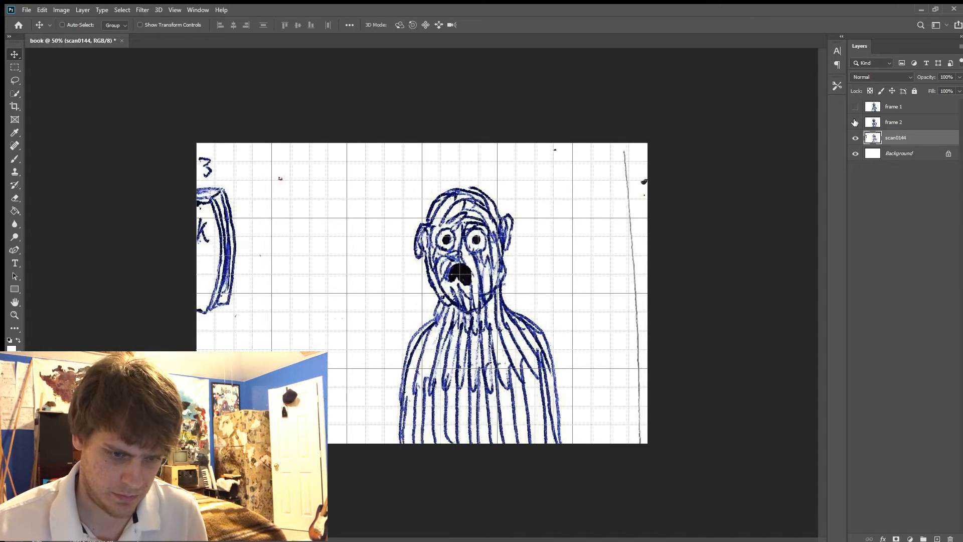
click(854, 122)
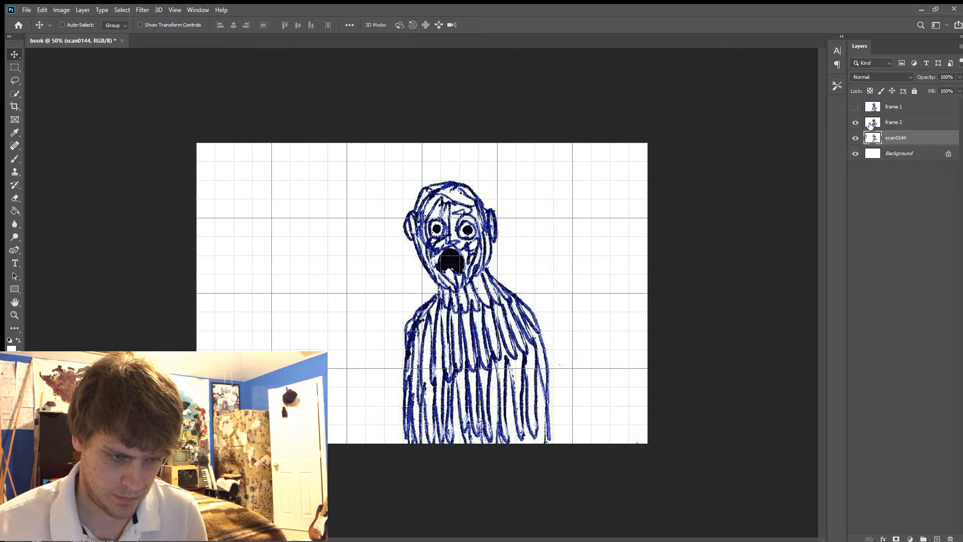
click(854, 123)
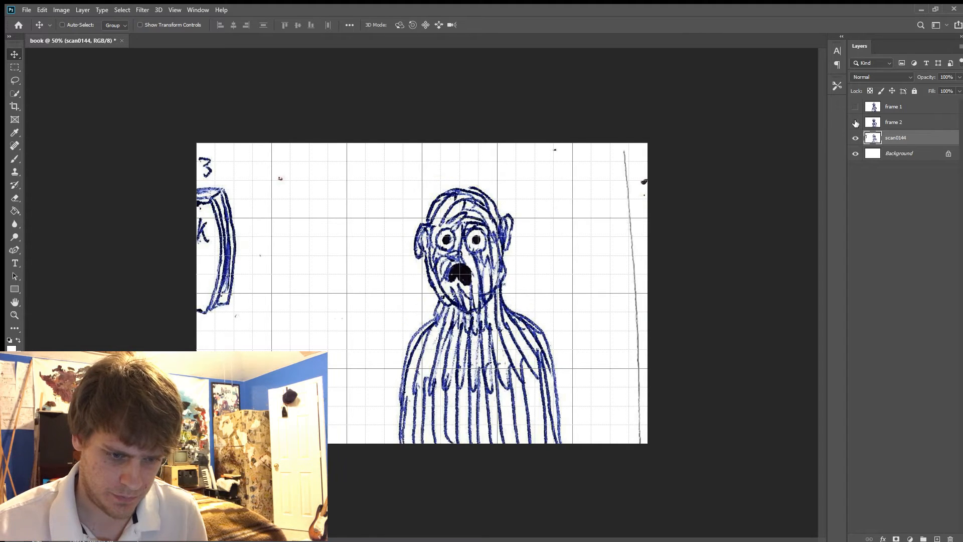
Nudge the scan0144 layer 70 px to the left and 20 px up to align the third figure with the second.
key(shift+Left)
key(shift+Left)
key(shift+Left)
key(shift+Left)
key(shift+Left)
key(shift+Left)
key(shift+Left)
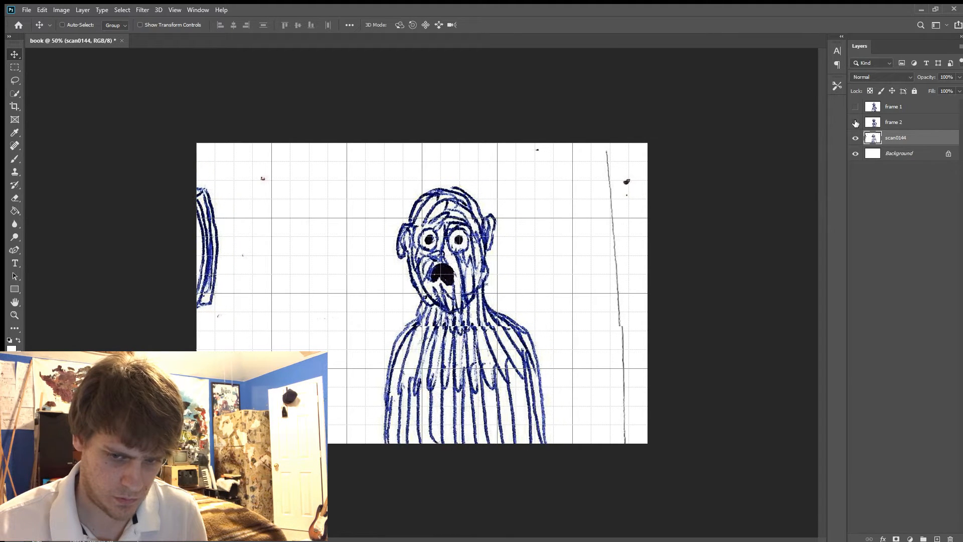
key(shift+Up)
key(shift+Up)
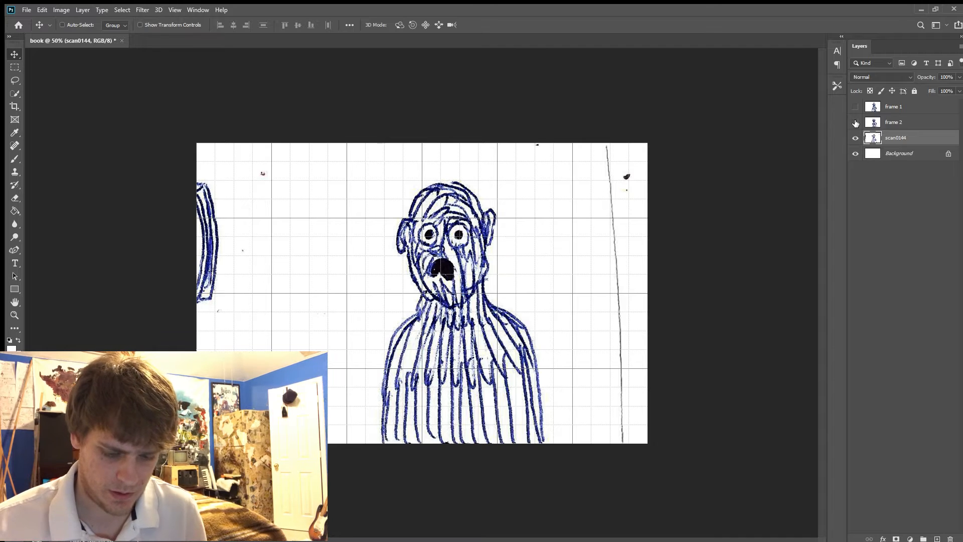
Recheck the nudged third drawing's alignment by flipping frame 2 on and off.
click(855, 122)
click(855, 122)
click(855, 122)
click(855, 122)
click(855, 122)
click(855, 123)
click(855, 123)
click(855, 123)
click(855, 122)
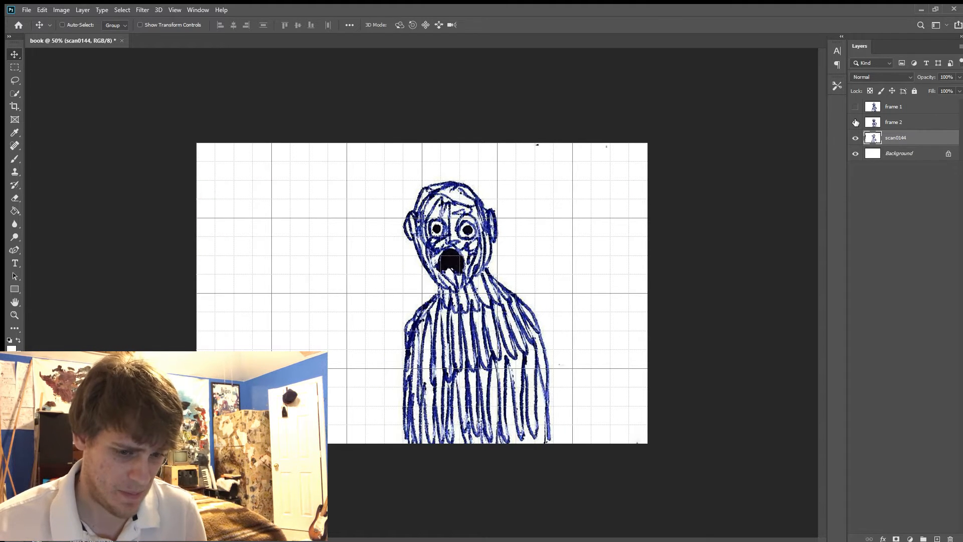
Hide frame 2 and nudge the scan0144 layer about 10 px to the right to refine the third figure's alignment.
click(855, 122)
key(Right)
key(Right)
key(Right)
key(Right)
key(Right)
key(Right)
key(Right)
key(Right)
key(Right)
key(Right)
key(Right)
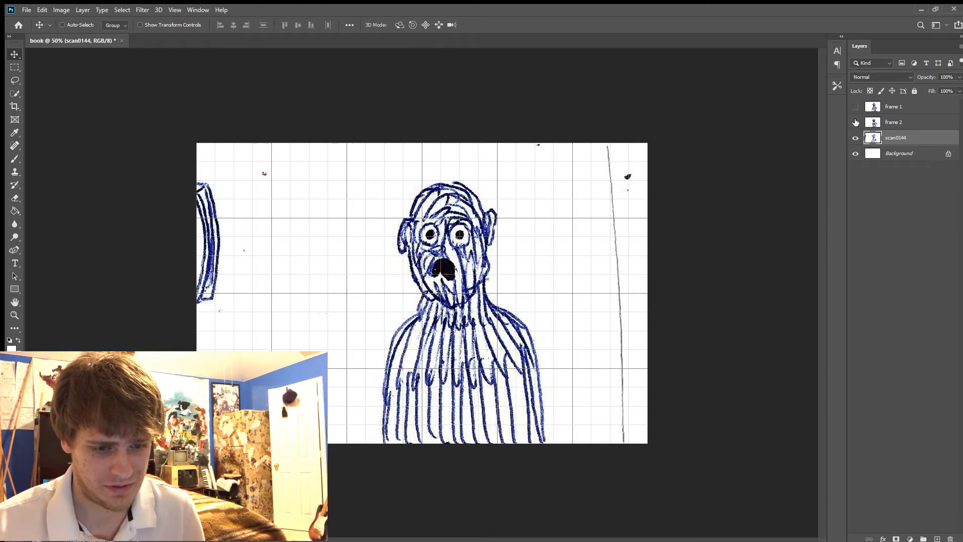
Nudge the scan0144 layer about 20 px to the right and slightly up to refine the third figure's position.
key(Right)
key(Right)
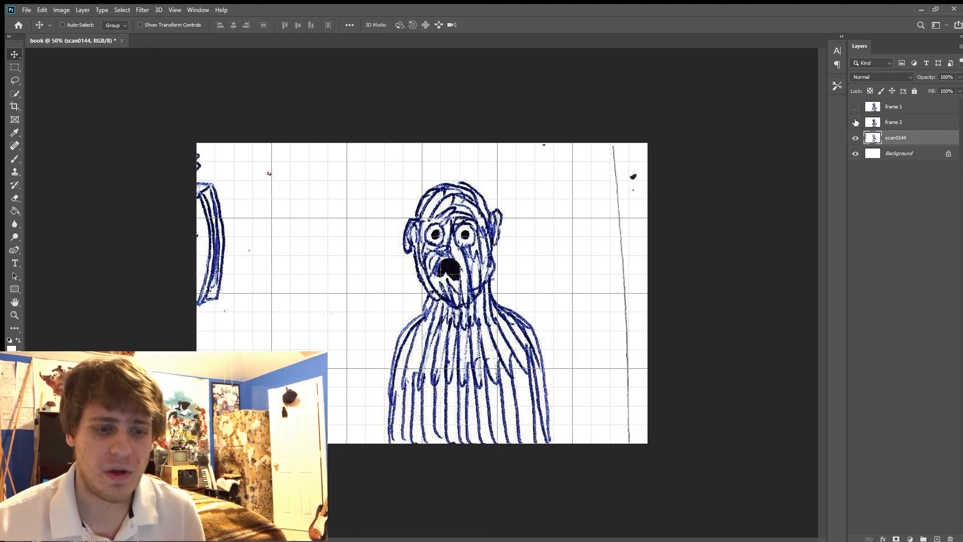
key(Up)
key(Up)
key(Up)
key(Up)
key(Up)
key(Up)
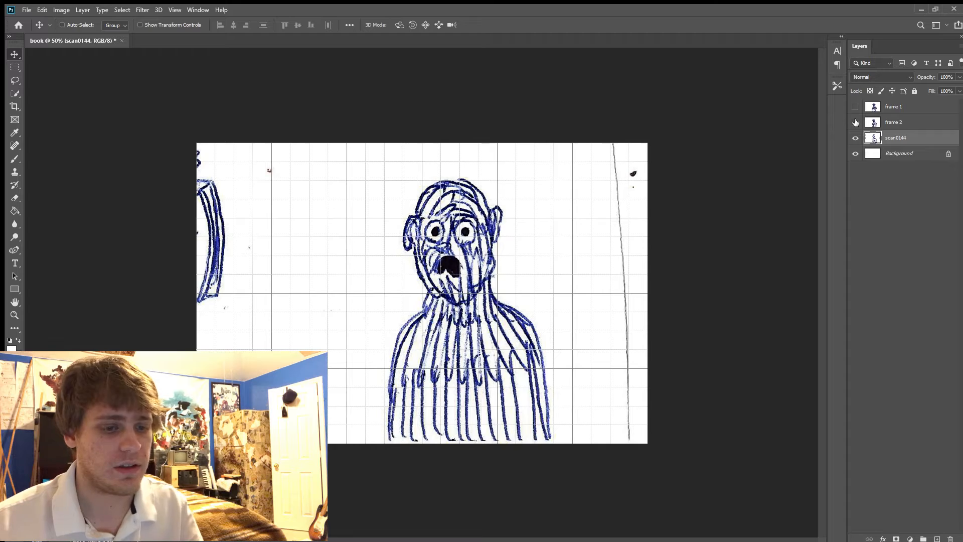
key(Up)
Compare the third drawing with frame 2 by flipping frame 2 on and off, ending with frame 2 hidden.
click(856, 123)
click(856, 123)
click(856, 123)
click(855, 122)
click(855, 123)
click(855, 123)
click(855, 123)
click(855, 123)
click(855, 123)
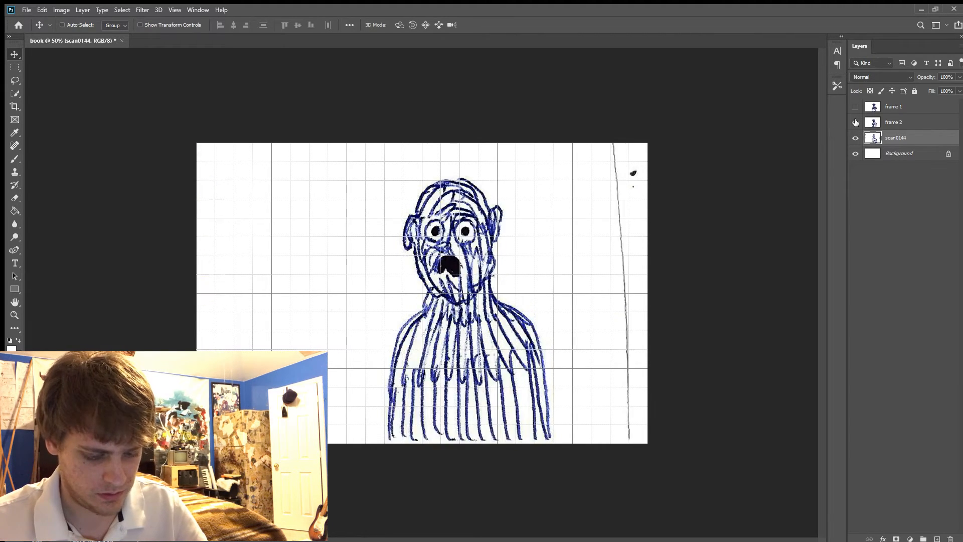
click(855, 122)
click(856, 123)
click(856, 123)
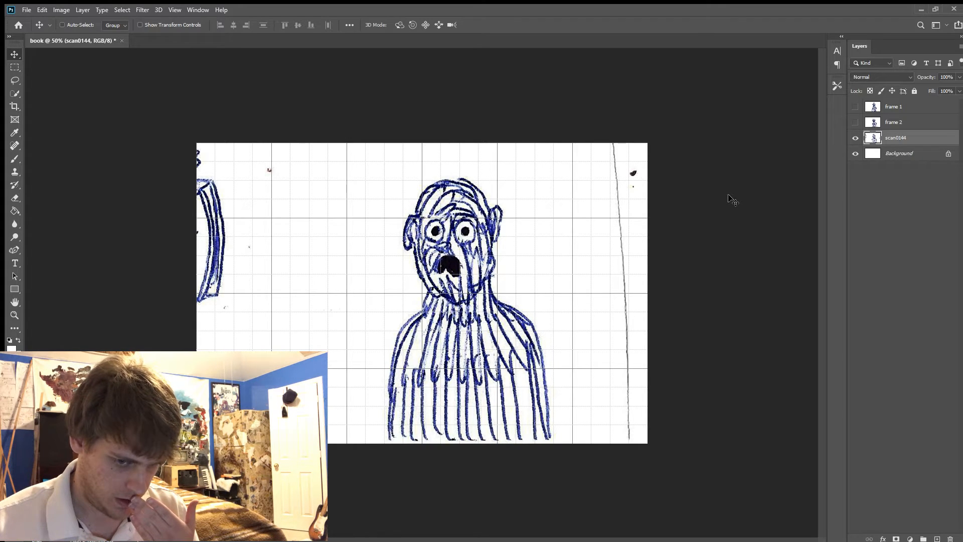
Remove the vertical panel line, the ink blot beside it and the speck above the book from scan0144 with the Spot Healing Brush.
key(j)
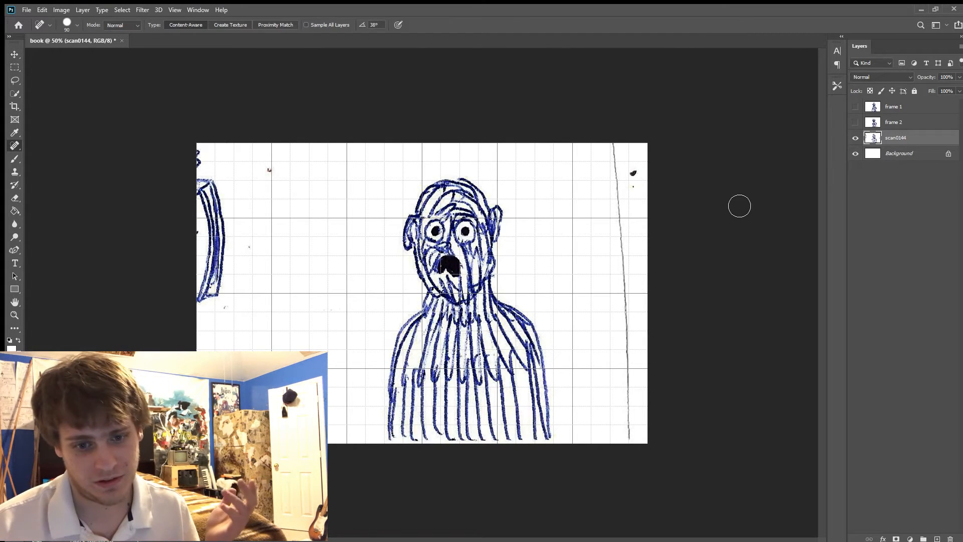
mouse_move(633, 440)
mouse_down()
mouse_move(622, 376)
mouse_move(623, 151)
mouse_up()
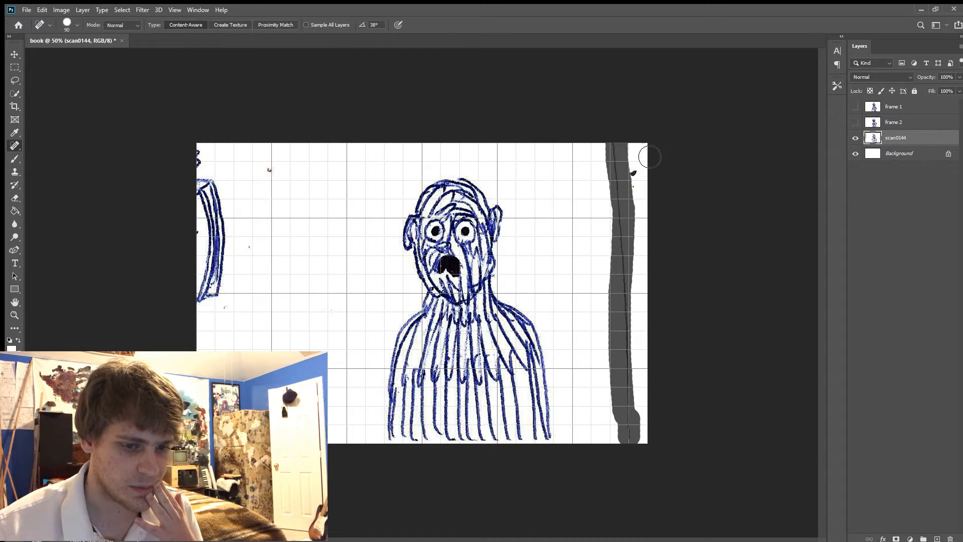
click(634, 180)
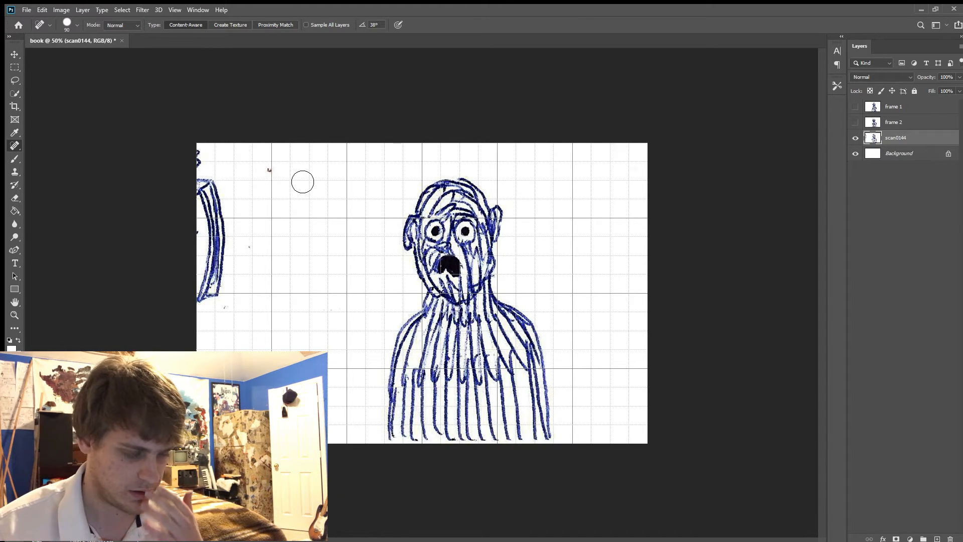
click(268, 170)
Erase the leftover number mark above the book by healing it and painting it over in white, and hide the grid.
drag(200, 157, 208, 165)
key(b)
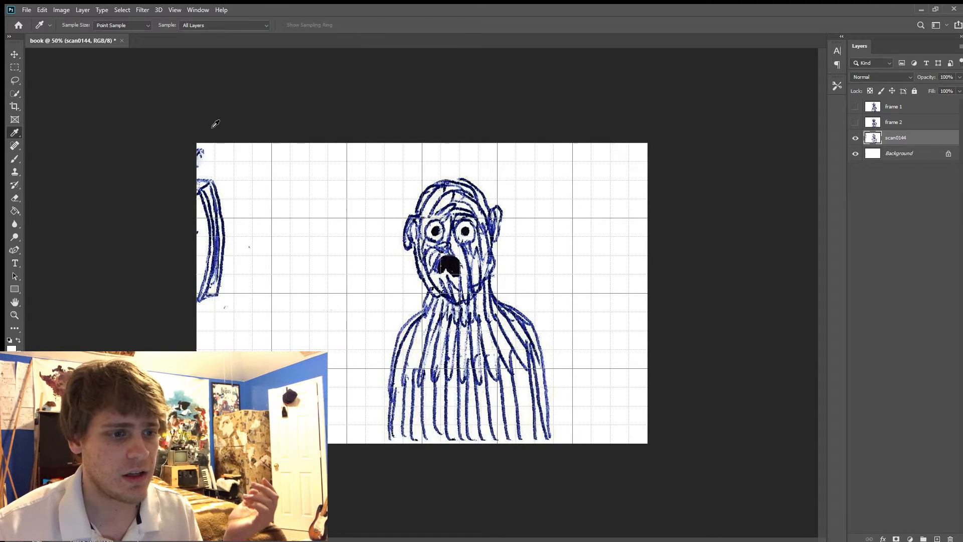
mouse_move(202, 166)
mouse_down()
mouse_move(198, 152)
mouse_move(204, 157)
mouse_up()
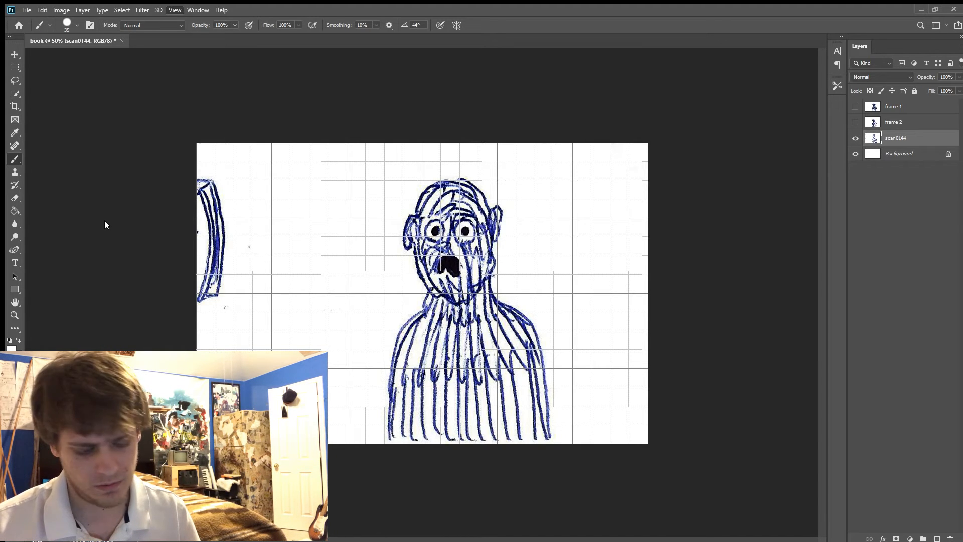
key(ctrl+apostrophe)
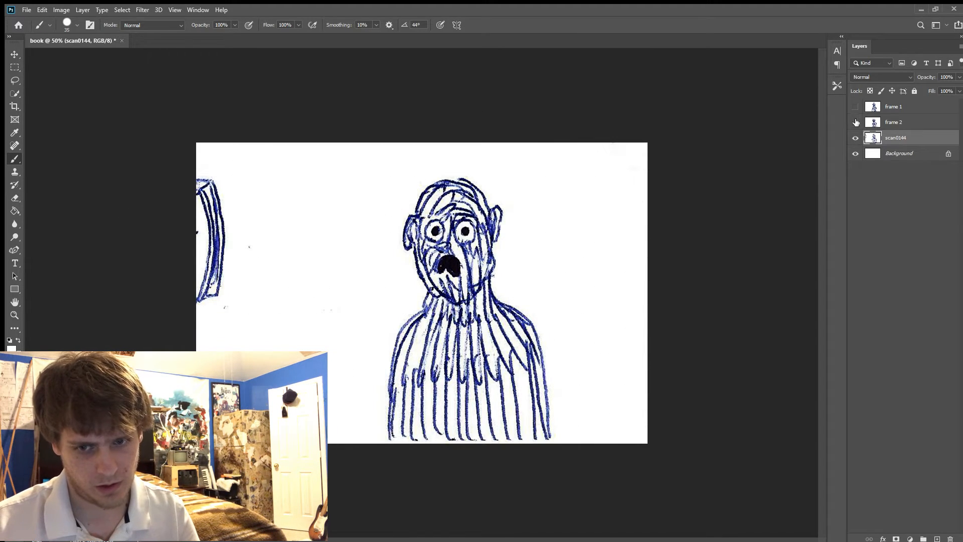
Duplicate the cleaned scan0144 layer and rename the copy frame 3.
key(ctrl+j)
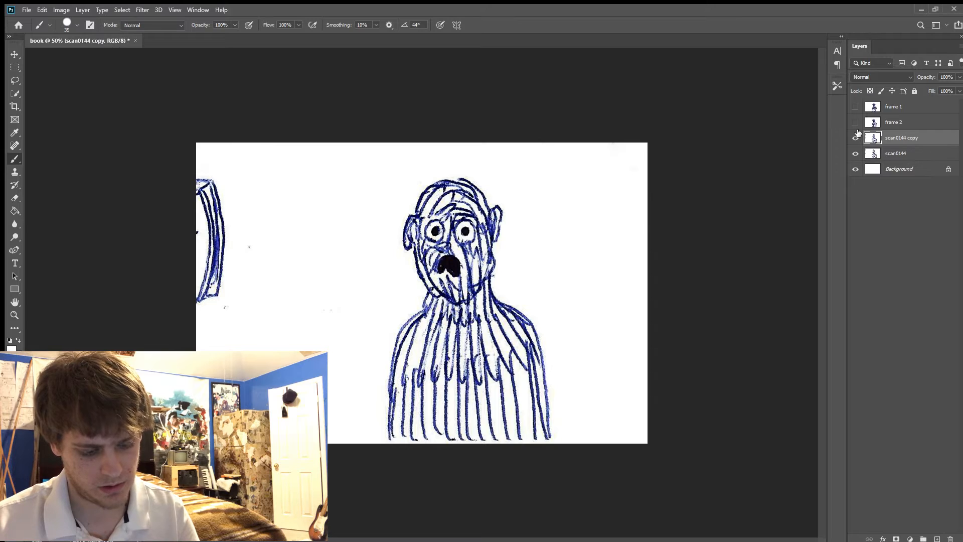
double_click(901, 138)
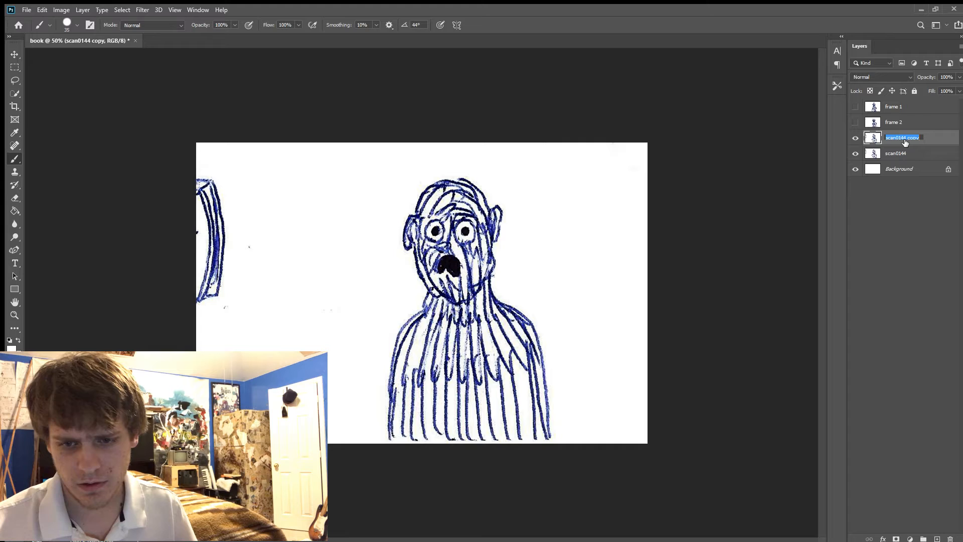
text(fram)
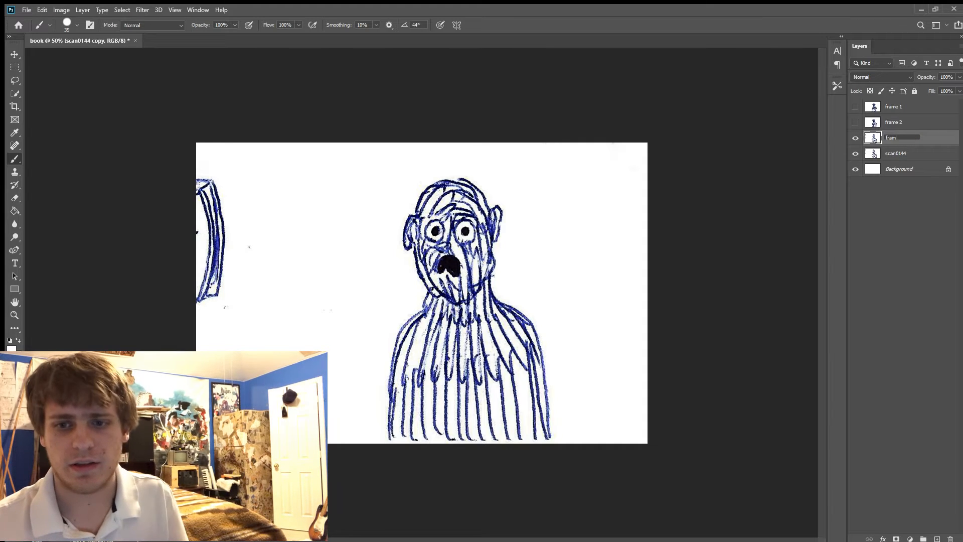
text(e 3)
key(Return)
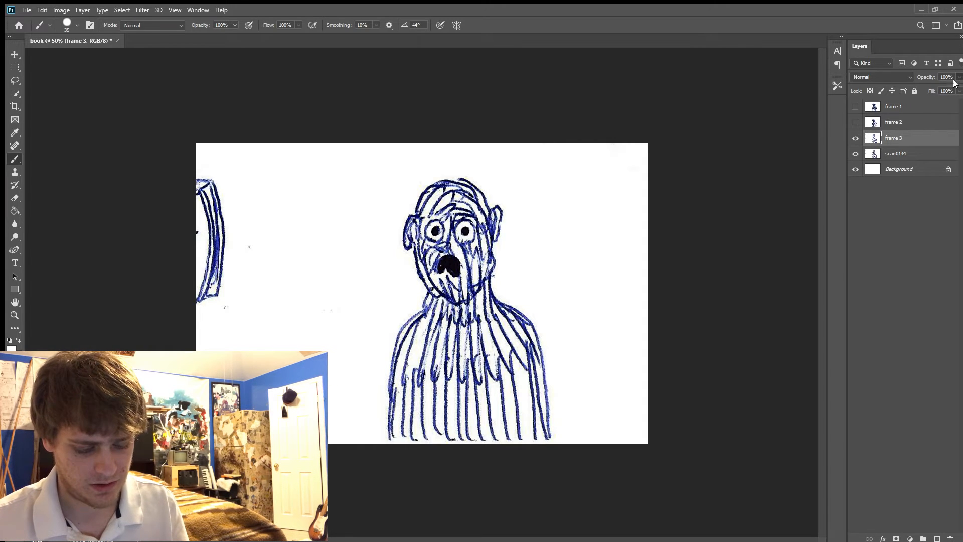
Set frame 3's opacity to 40% and move the scan0144 layer until the fourth figure lies beneath the third.
drag(955, 88, 941, 91)
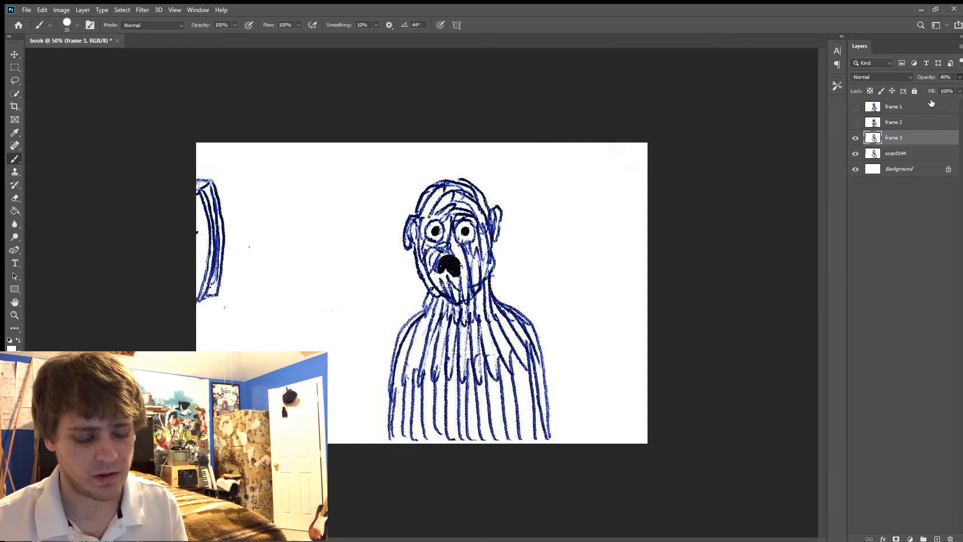
click(898, 155)
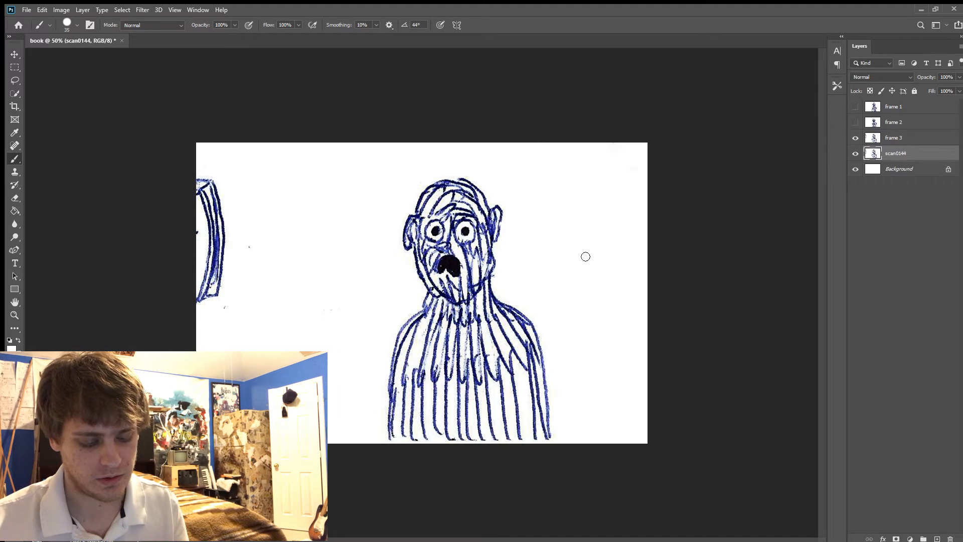
key(v)
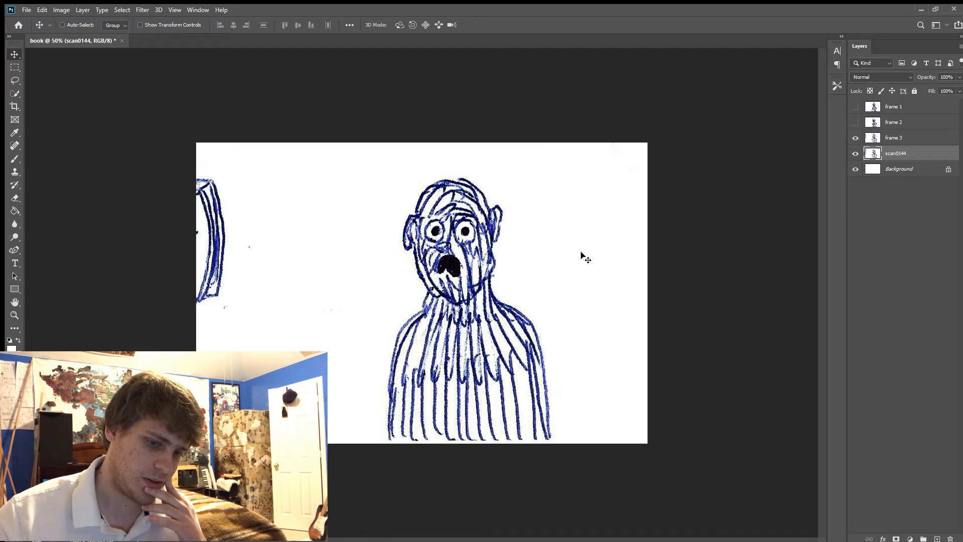
drag(582, 256, 474, 244)
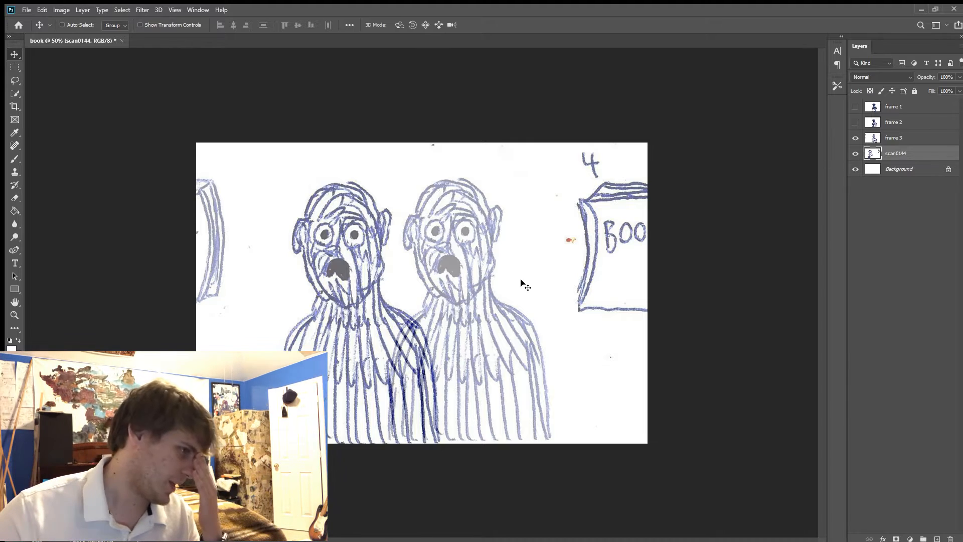
drag(516, 301, 239, 292)
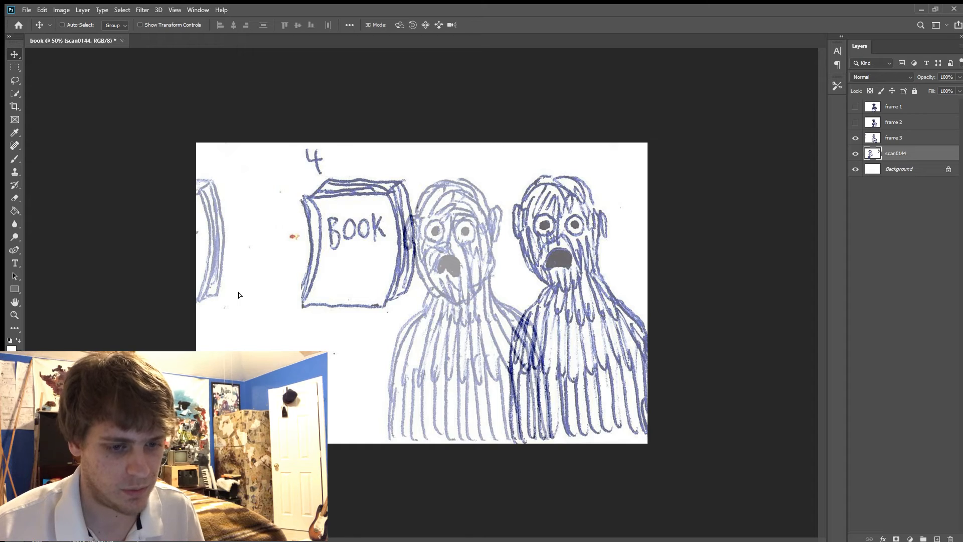
drag(239, 292, 125, 303)
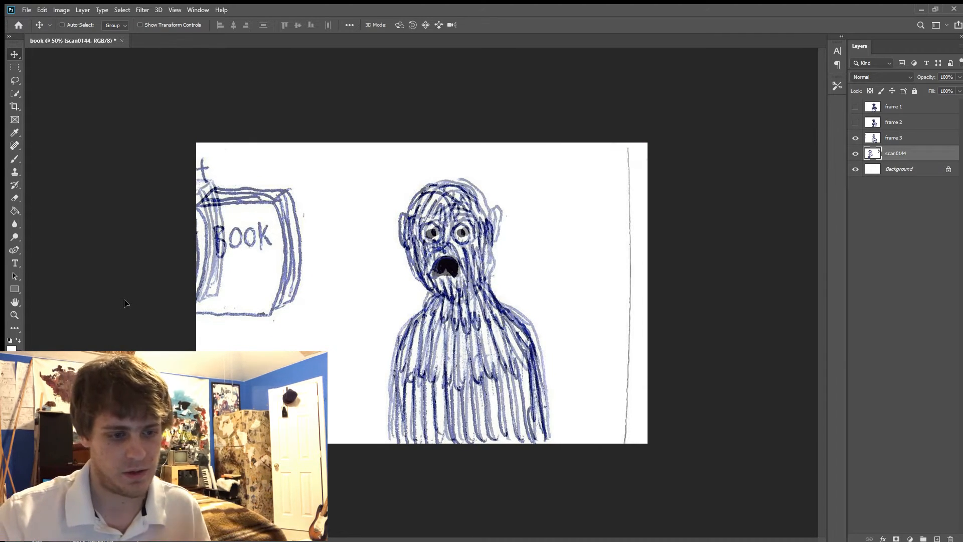
drag(126, 303, 123, 293)
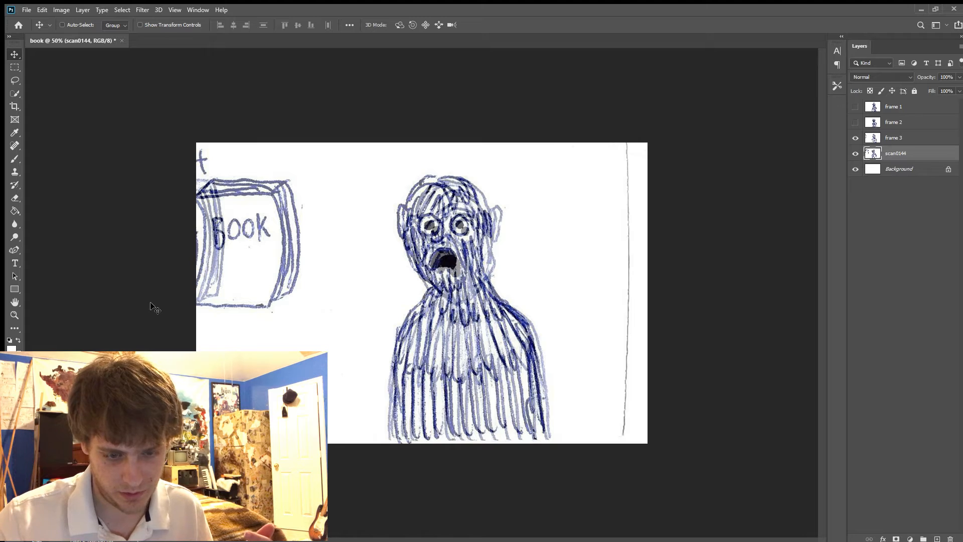
Nudge the scan0144 layer slightly right and down until the fourth figure's eyes and mouth line up with frame 3.
key(Right)
key(Right)
key(Right)
key(Right)
key(Right)
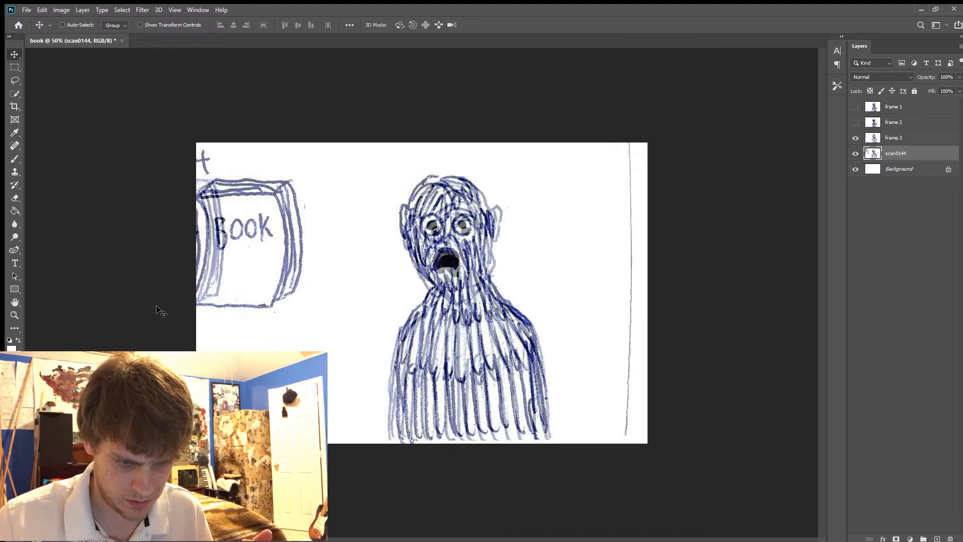
key(Right)
key(Right)
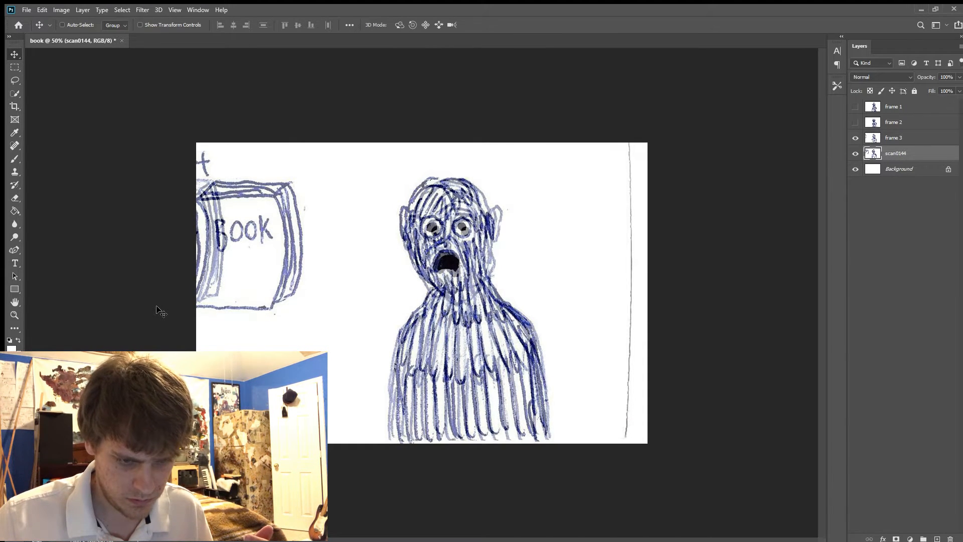
key(Right)
key(Up)
key(Up)
key(Up)
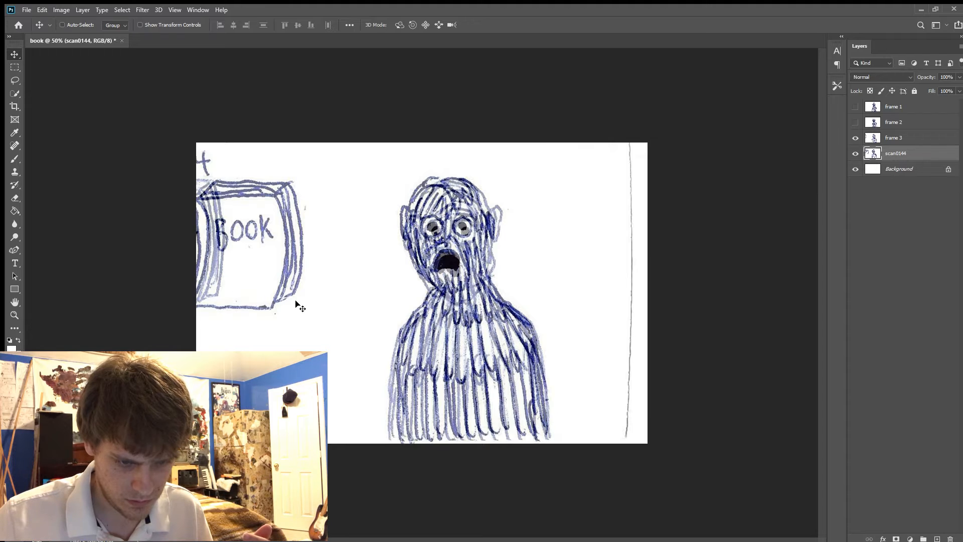
key(Down)
key(Down)
key(Down)
key(Down)
key(Down)
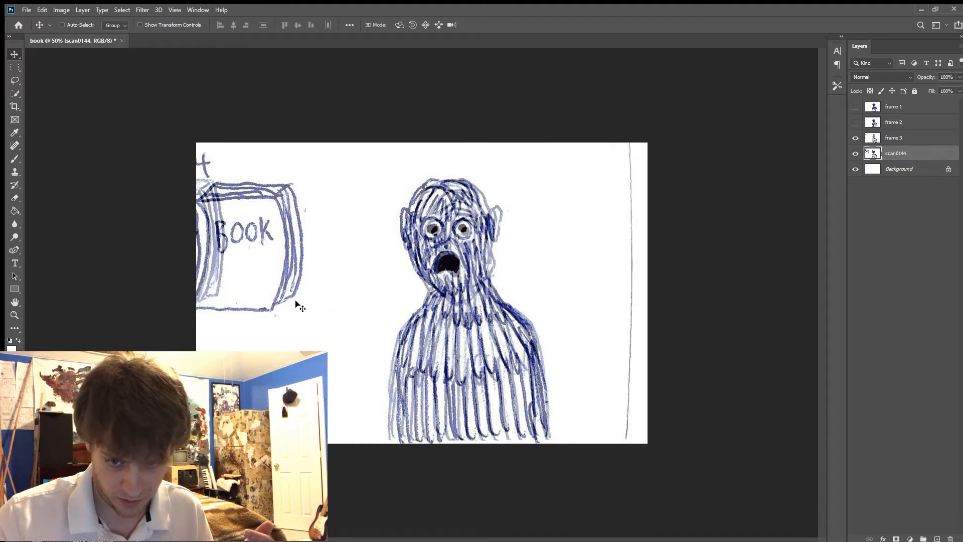
key(Down)
key(Down)
key(Down)
key(Down)
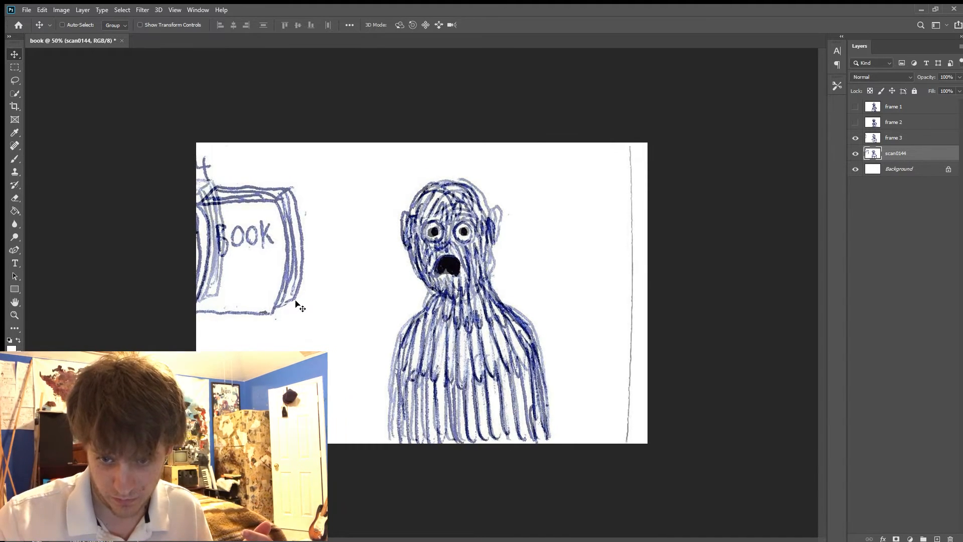
key(Right)
key(Right)
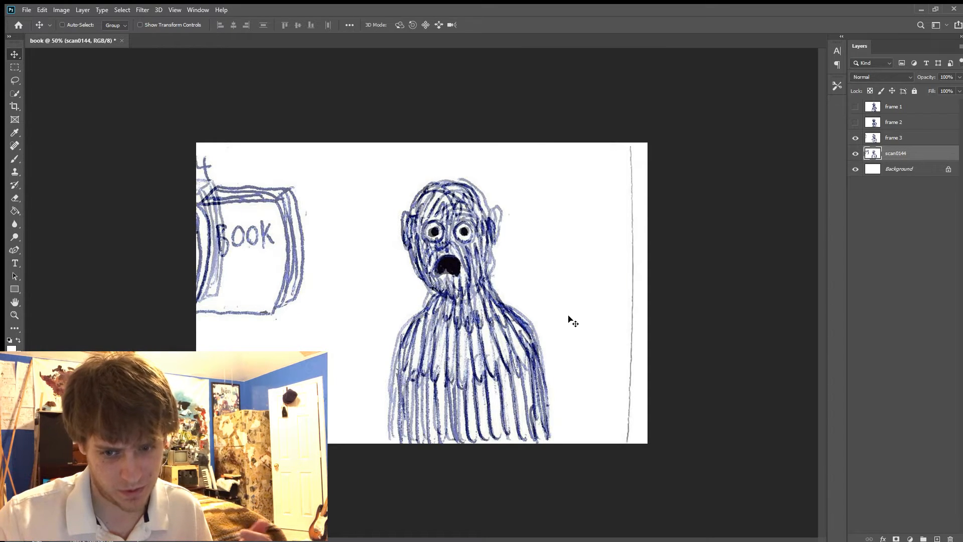
Set frame 3's opacity back to 100% and hide the layer.
click(906, 141)
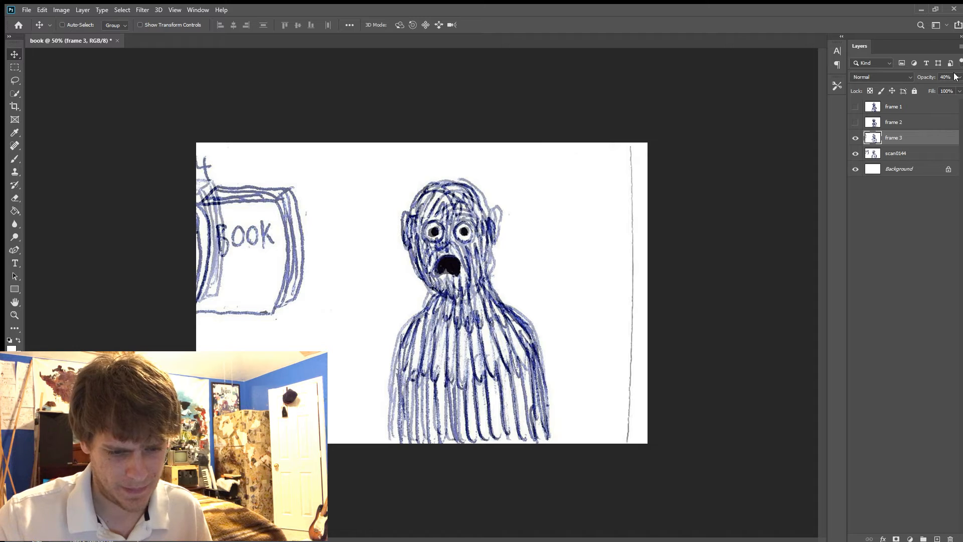
drag(929, 84, 958, 77)
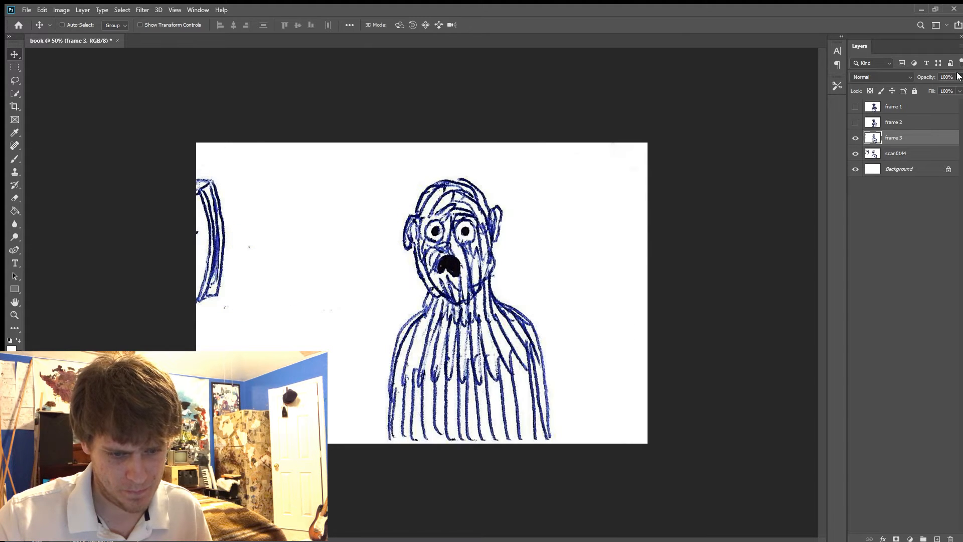
key(space)
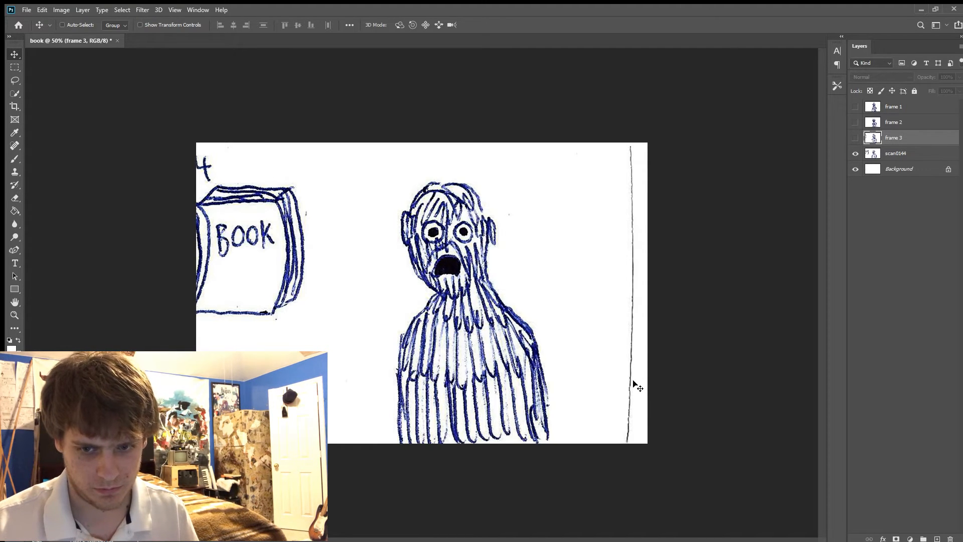
Remove the vertical panel line and the number 4 from the fourth drawing on the scan0144 layer.
key(j)
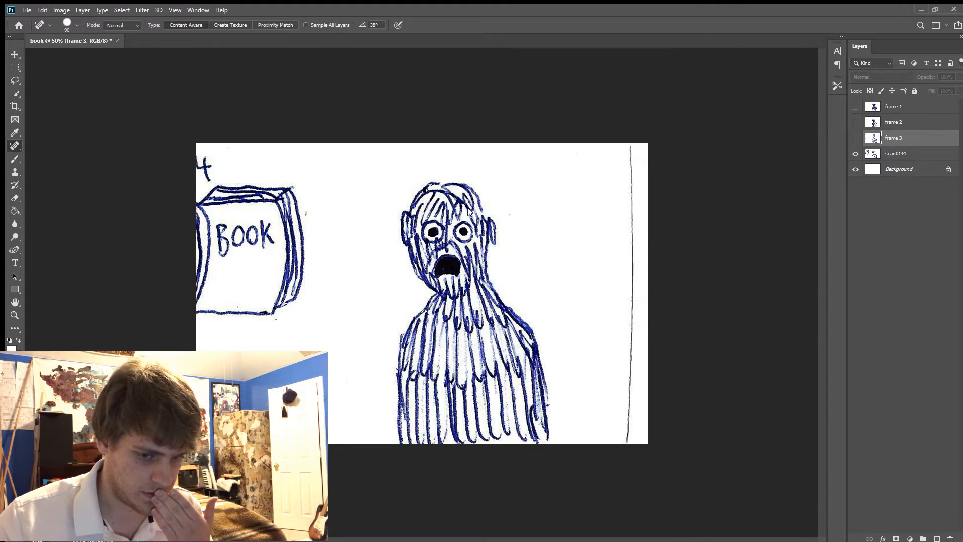
click(910, 153)
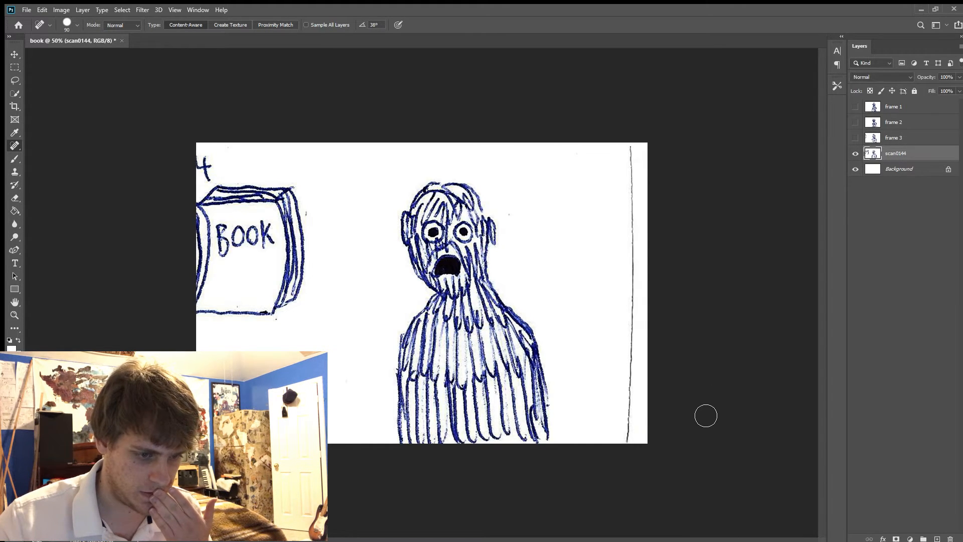
mouse_move(633, 440)
mouse_down()
mouse_move(639, 135)
mouse_move(675, 235)
mouse_up()
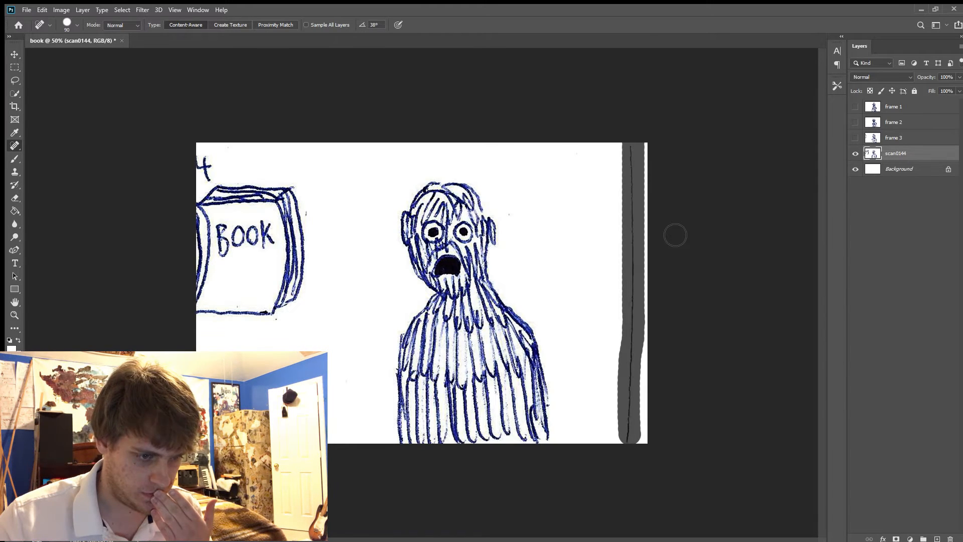
click(211, 169)
key(b)
Duplicate the cleaned scan0144 layer and rename the copy frame 4.
key(ctrl+j)
double_click(895, 153)
text(frame 4)
key(Return)
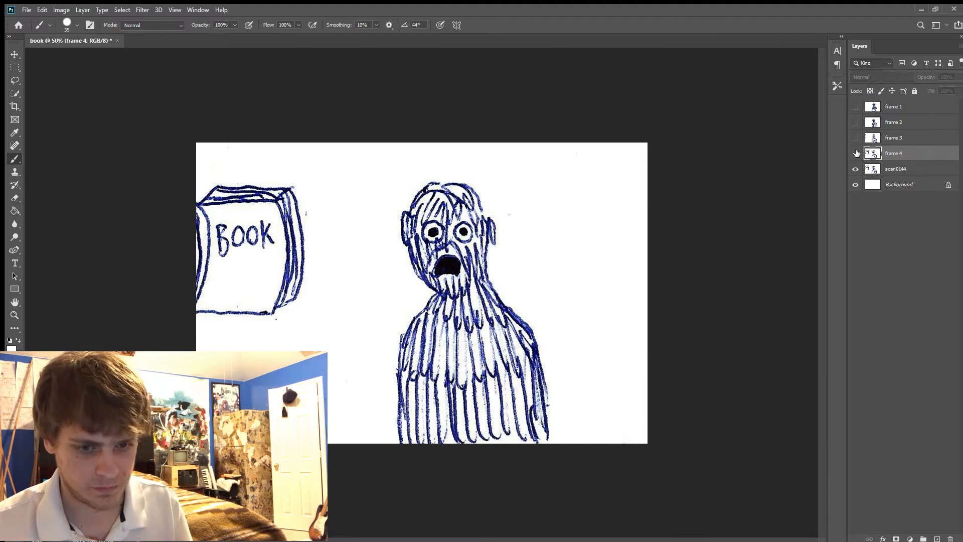
Move the scan0144 layer to bring the fifth panel's drawing into the canvas and hide frame 4.
click(903, 169)
key(v)
mouse_move(578, 279)
mouse_down()
mouse_move(491, 173)
mouse_move(466, 264)
mouse_up()
click(855, 154)
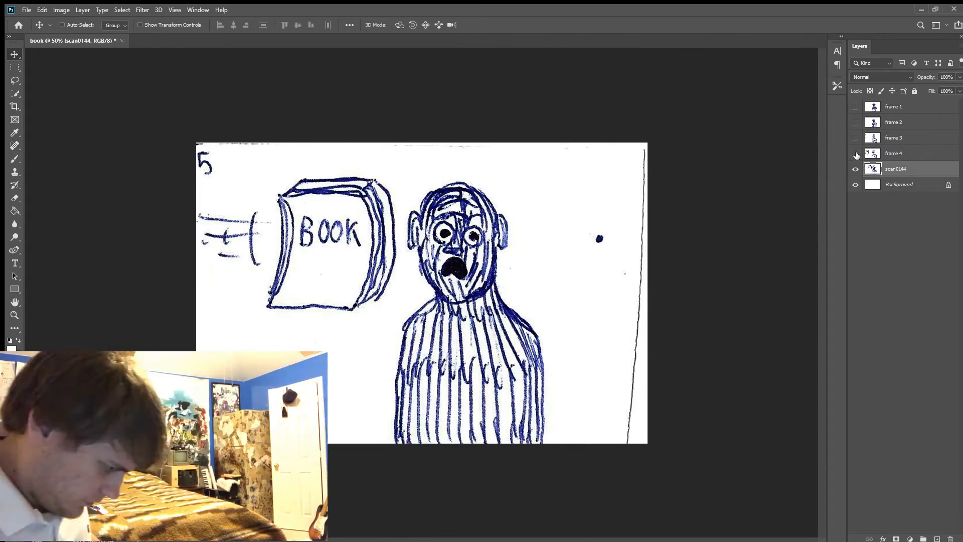
Rotate the scan0144 layer slightly with Free Transform to straighten the fifth panel's drawing.
key(ctrl+t)
key(ctrl+minus)
key(ctrl+minus)
key(ctrl+minus)
drag(299, 93, 296, 98)
key(Return)
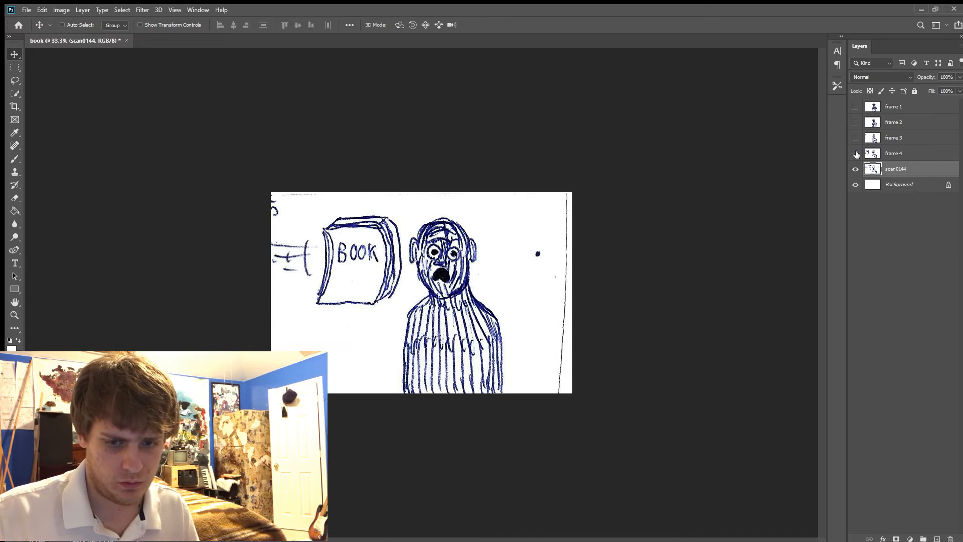
key(ctrl+t)
drag(310, 92, 294, 95)
key(Return)
Enlarge the brush to 125 px and paint out the vertical panel line beside the fifth drawing.
key(j)
key(b)
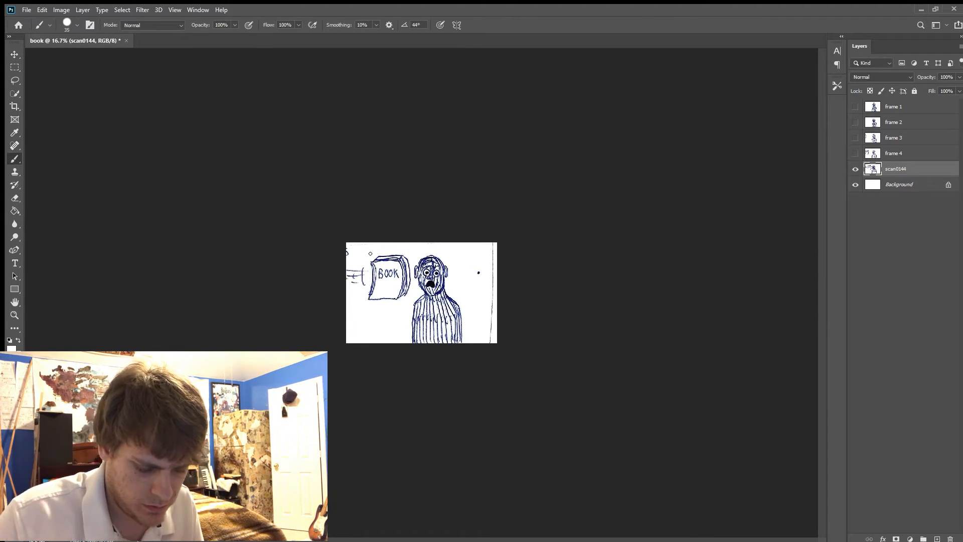
key(bracketright)
key(bracketright)
key(bracketright)
key(bracketright)
key(bracketright)
key(bracketright)
key(bracketright)
key(bracketright)
key(bracketright)
drag(491, 344, 493, 242)
Duplicate the cleaned scan0144 layer, rename the copy frame 5 and hide it.
key(ctrl+j)
double_click(898, 169)
text(frame 5)
key(Return)
click(855, 170)
click(856, 170)
click(855, 170)
Move the scan0144 layer to align the sixth panel's drawing with frame 5 and paint out the panel line beside it.
click(895, 184)
key(v)
drag(405, 305, 261, 314)
click(856, 169)
click(856, 169)
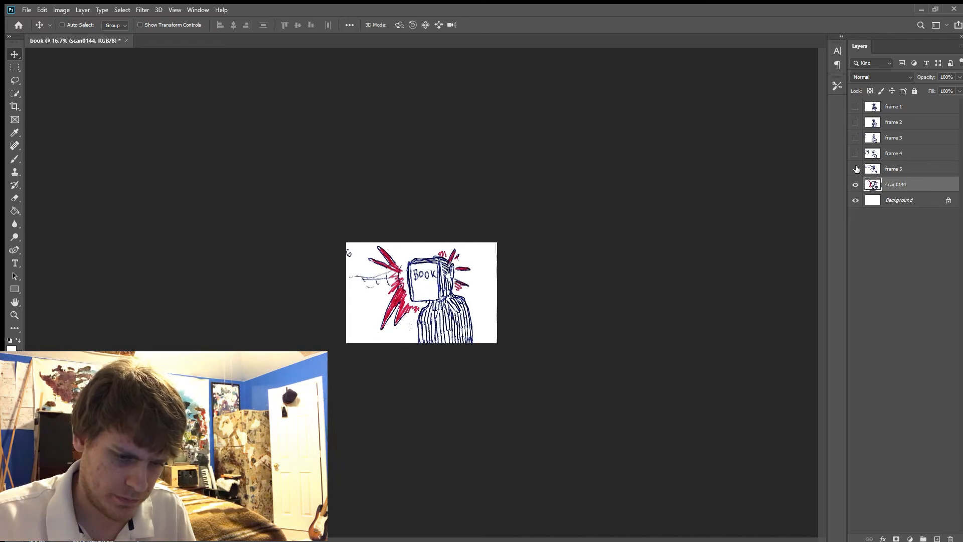
key(b)
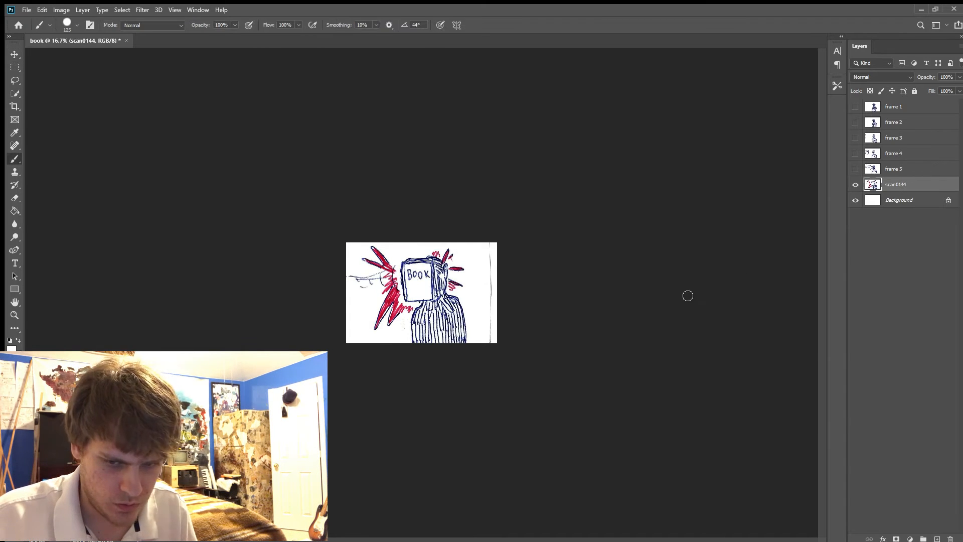
Duplicate the cleaned scan0144 layer, rename the copy frame 6 and hide it.
key(ctrl+j)
double_click(898, 184)
text(frame 6)
key(Return)
click(855, 184)
Move the scan0144 layer to align the seventh panel's drawing with frame 6 and paint out leftover panel marks.
click(897, 200)
key(v)
mouse_move(458, 296)
mouse_down()
mouse_move(343, 301)
mouse_move(286, 320)
mouse_up()
click(856, 185)
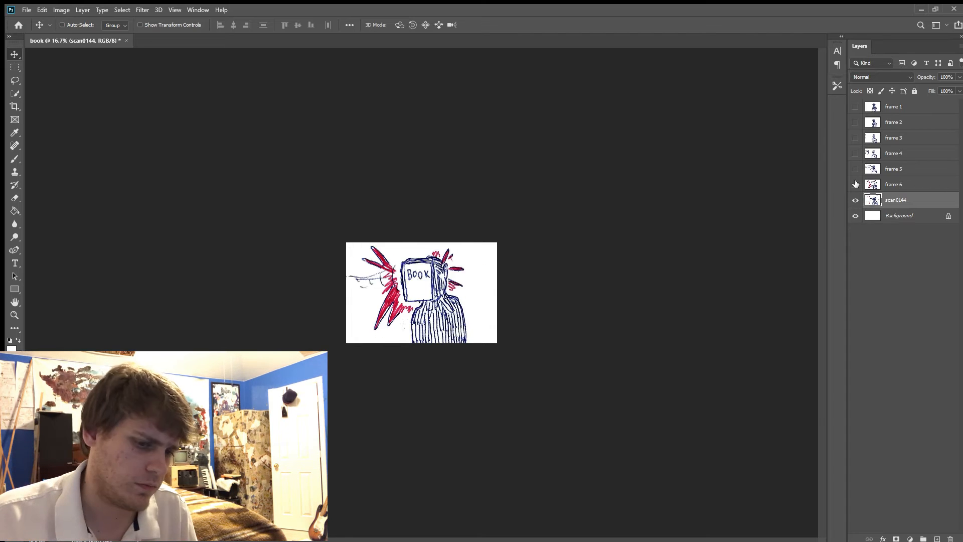
click(856, 184)
key(b)
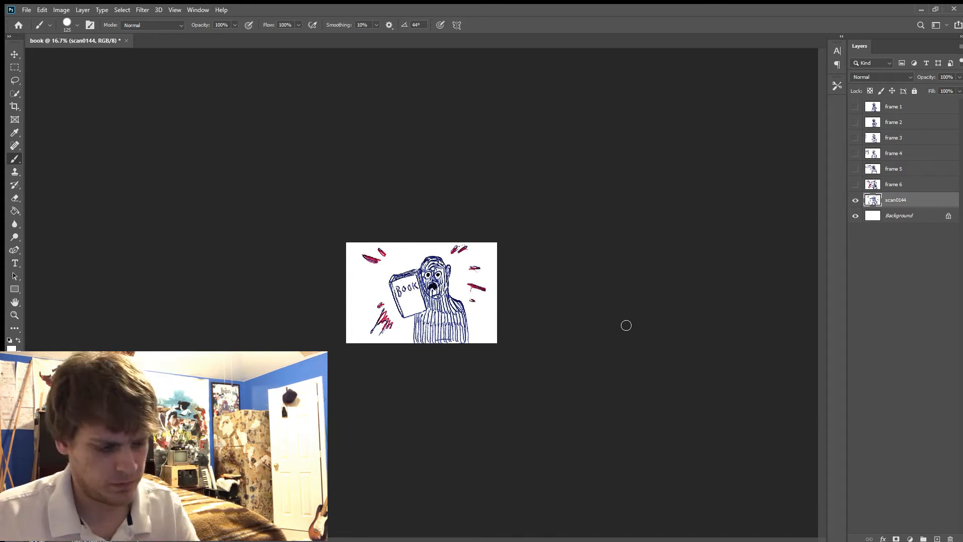
Duplicate the scan0144 layer showing the seventh drawing, rename the copy frame 7 and hide it.
key(ctrl+j)
double_click(898, 200)
text(frame 7)
key(Return)
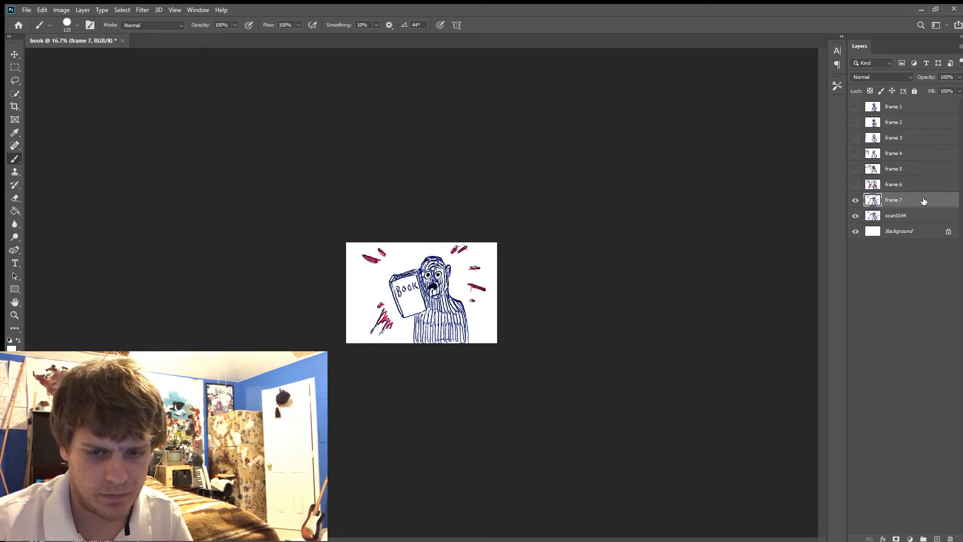
click(856, 200)
Move the scan0144 layer to bring in the eighth panel's drawing and paint out its number 8 and vertical panel line.
click(903, 216)
key(v)
drag(577, 295, 420, 306)
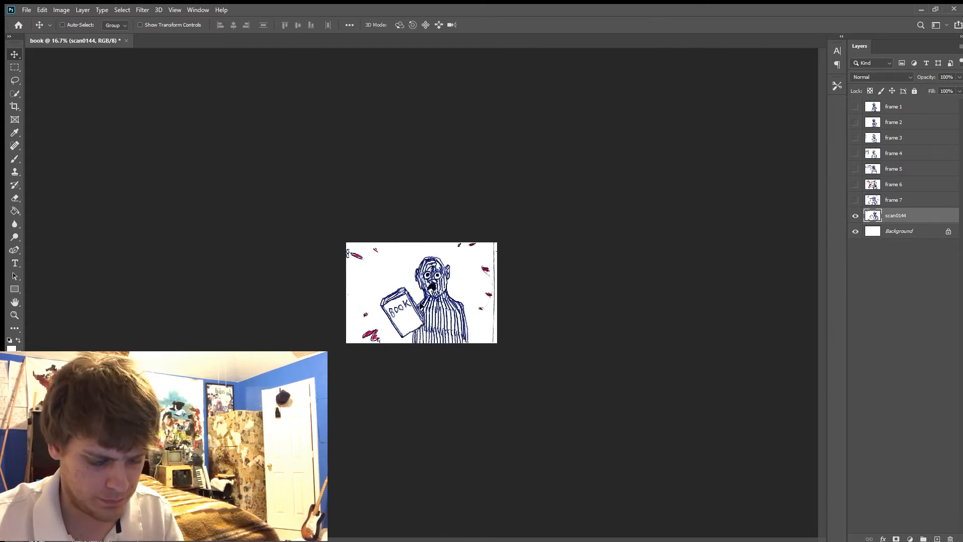
key(b)
Duplicate the cleaned scan0144 layer, rename the copy frame 8 and hide it.
key(ctrl+j)
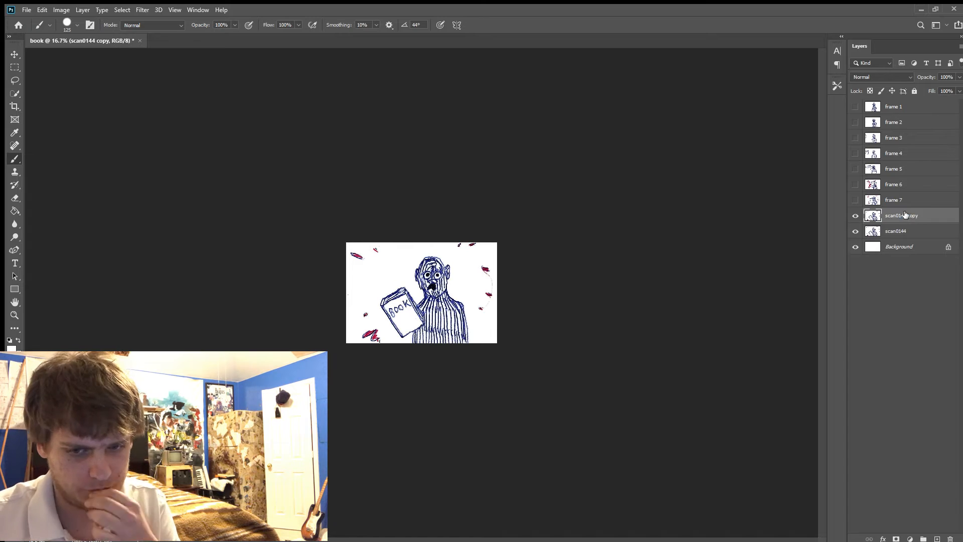
double_click(905, 215)
text(frame 8)
key(Return)
click(856, 216)
Move and nudge the scan0144 layer to align the ninth panel's drawing with frame 8, and paint out the panel's number.
click(924, 231)
key(v)
mouse_move(409, 391)
mouse_down()
mouse_move(390, 309)
mouse_move(425, 267)
mouse_up()
click(855, 216)
click(856, 216)
key(Down)
key(Down)
key(Down)
click(855, 216)
click(855, 216)
key(b)
click(353, 256)
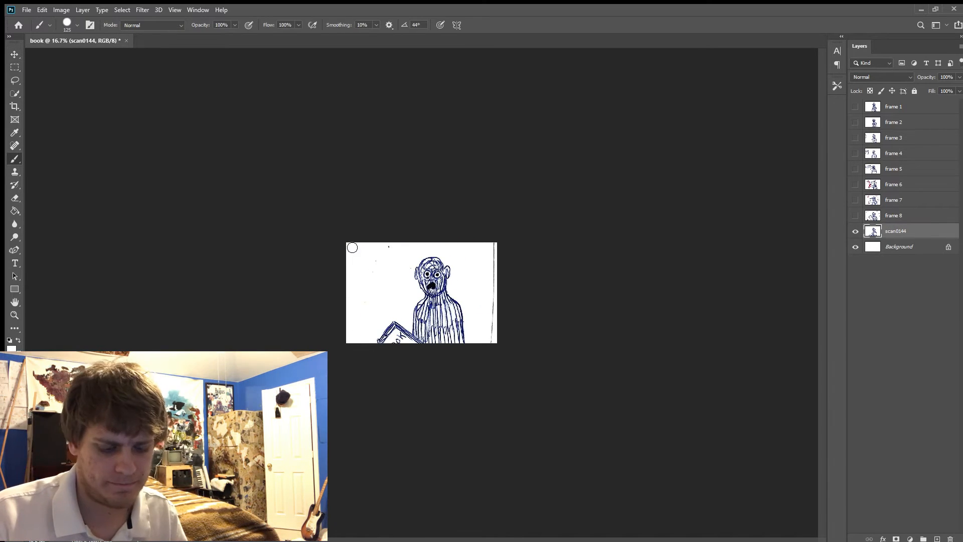
Duplicate the scan0144 layer showing the ninth drawing, rename the copy frame 9 and hide it.
key(ctrl+j)
double_click(896, 231)
text(frame 9)
key(Return)
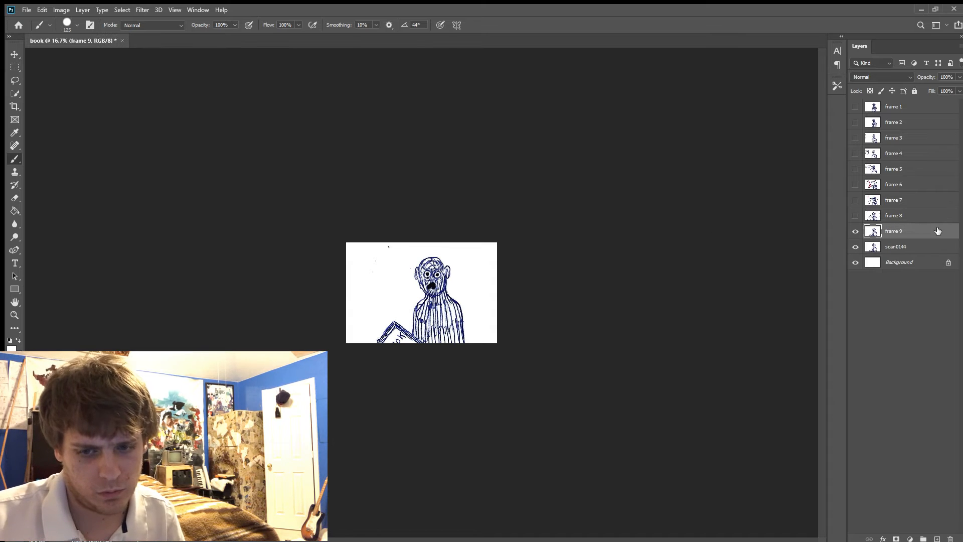
click(856, 231)
Move the scan0144 layer to bring the tenth panel's drawing into the canvas and compare it with frame 9.
click(899, 246)
key(v)
drag(441, 297, 275, 306)
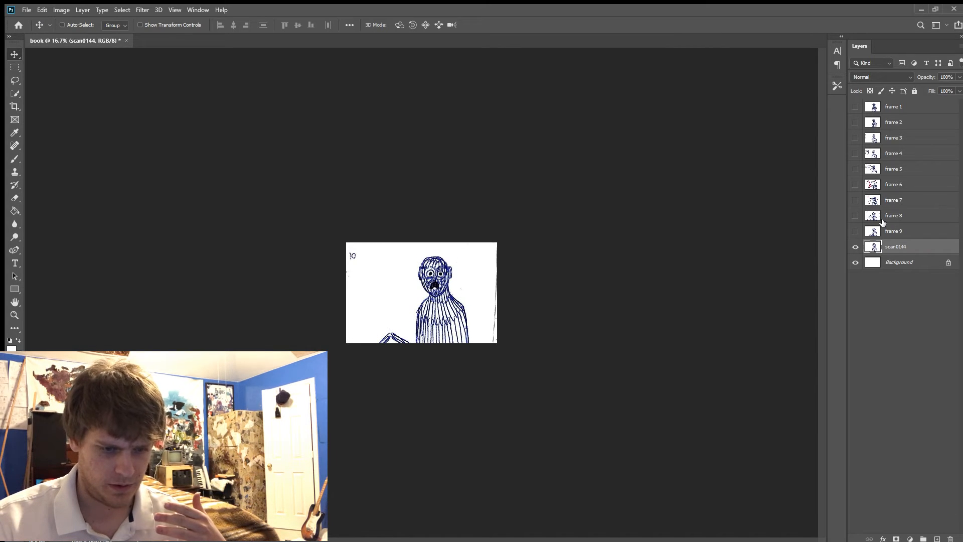
click(856, 233)
click(856, 233)
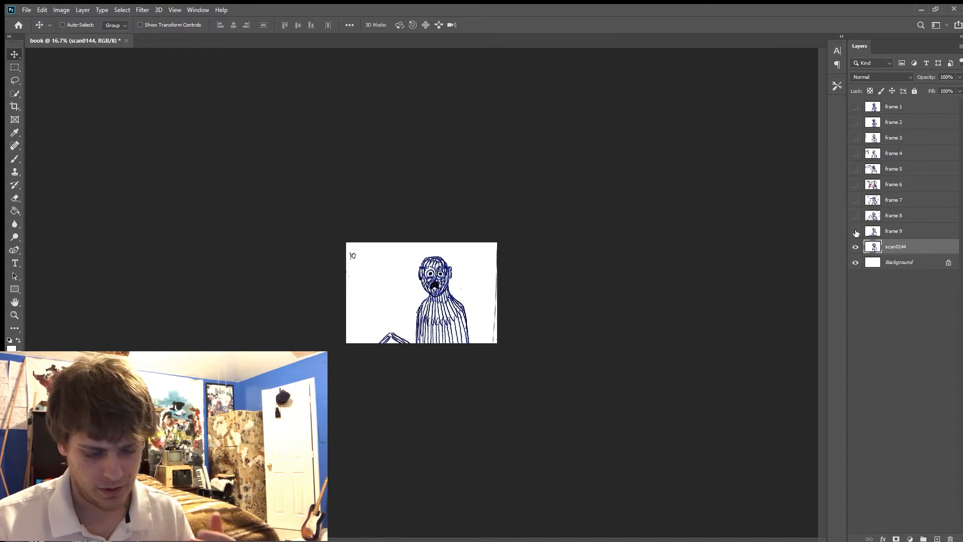
Nudge the scan0144 layer left until the tenth drawing's figure lines up with frame 9.
key(shift+Left)
key(shift+Left)
key(shift+Left)
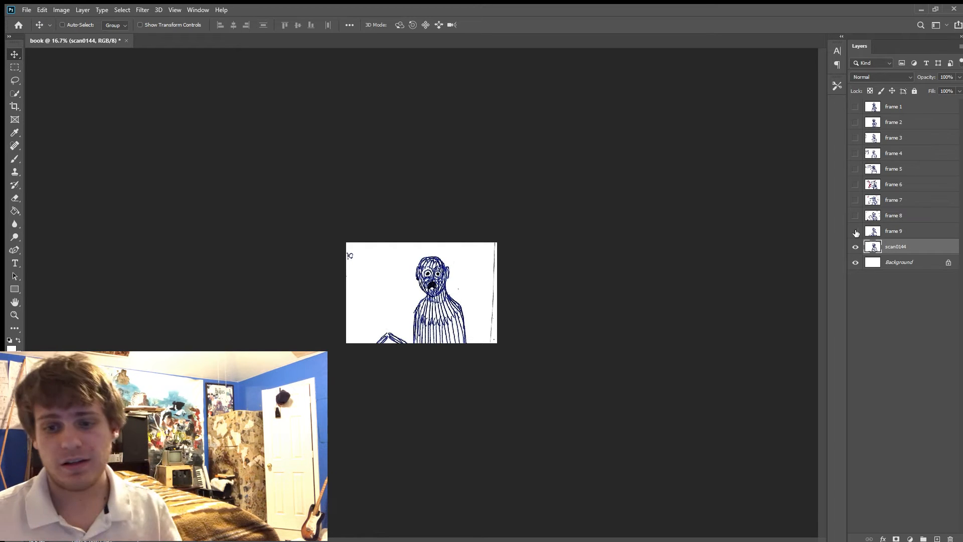
click(856, 233)
click(856, 232)
click(856, 233)
click(856, 233)
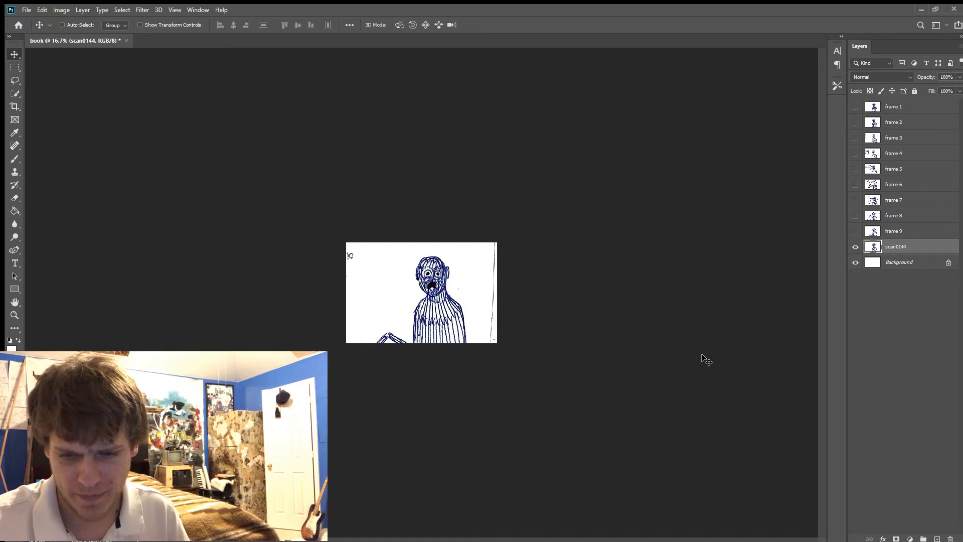
Rename the scan0144 layer frame 10 and paint out its number 10 and vertical panel line.
double_click(897, 247)
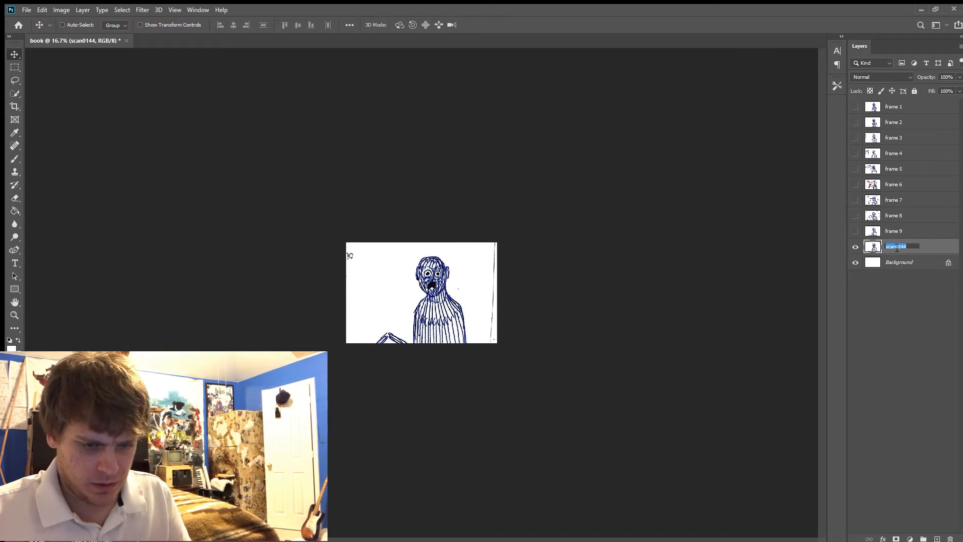
text(frame 10)
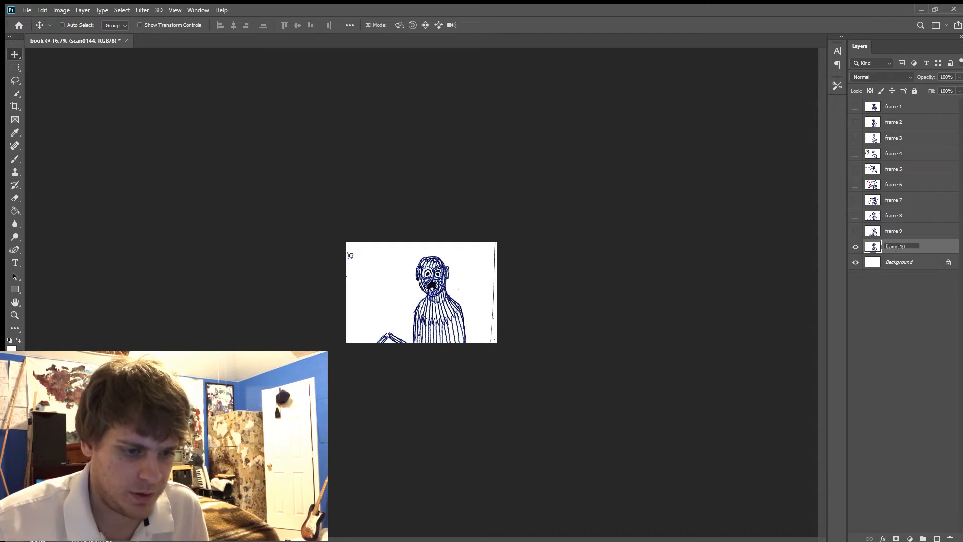
key(Return)
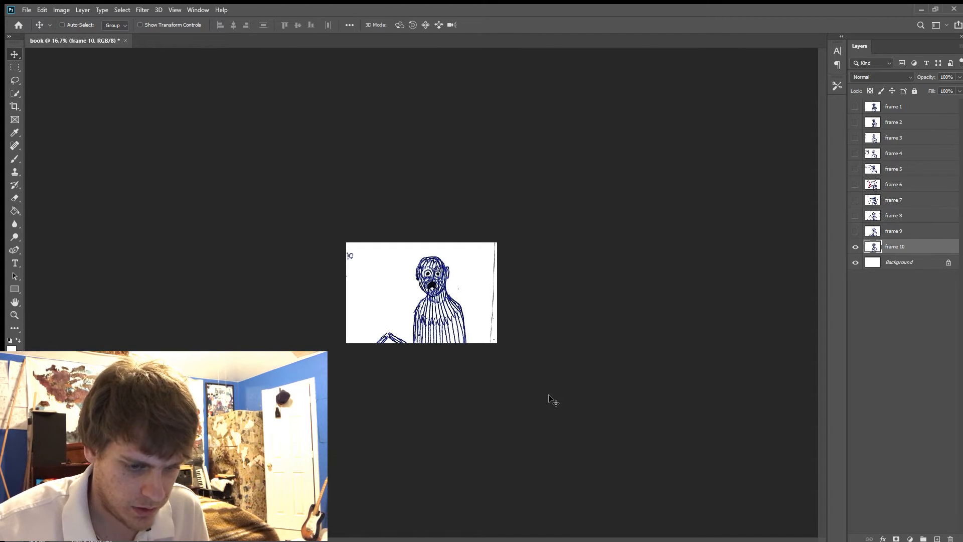
key(b)
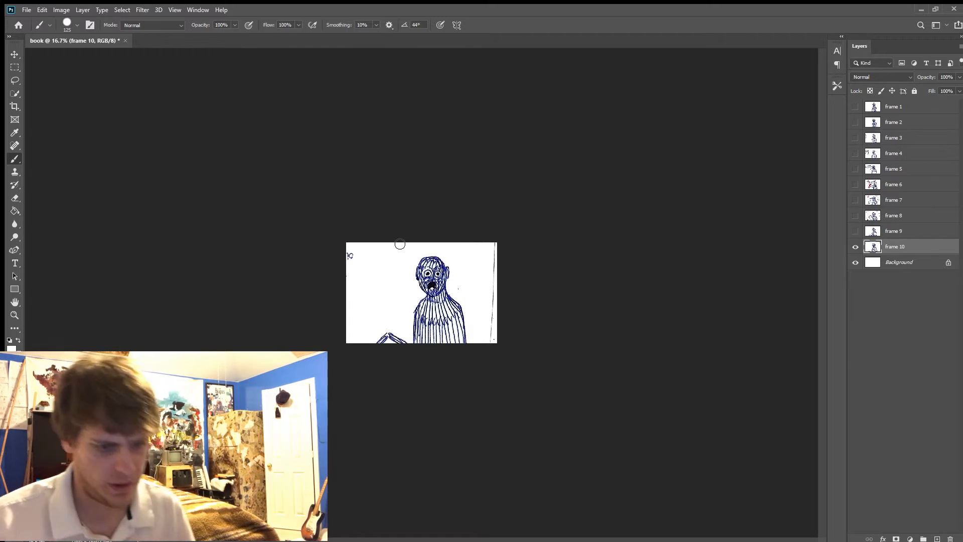
drag(351, 259, 349, 255)
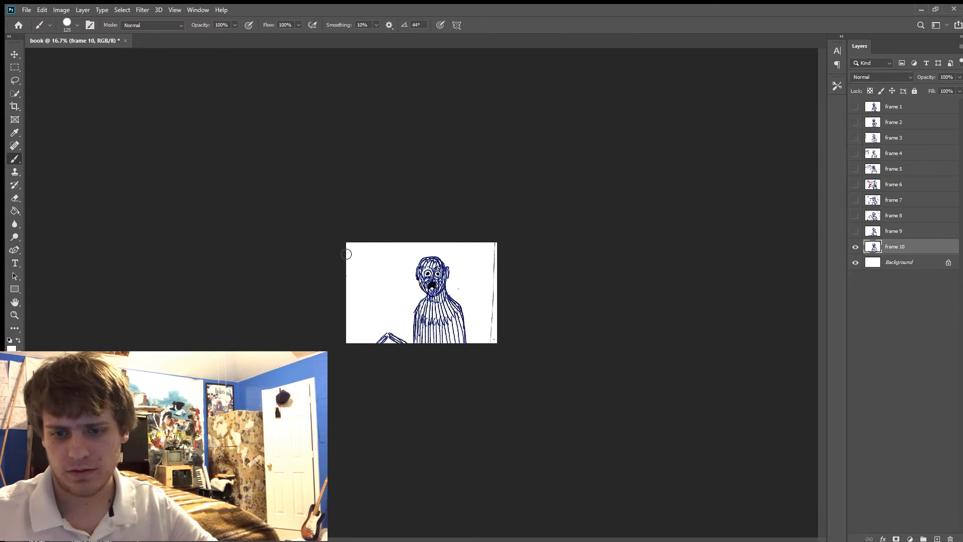
drag(492, 343, 498, 232)
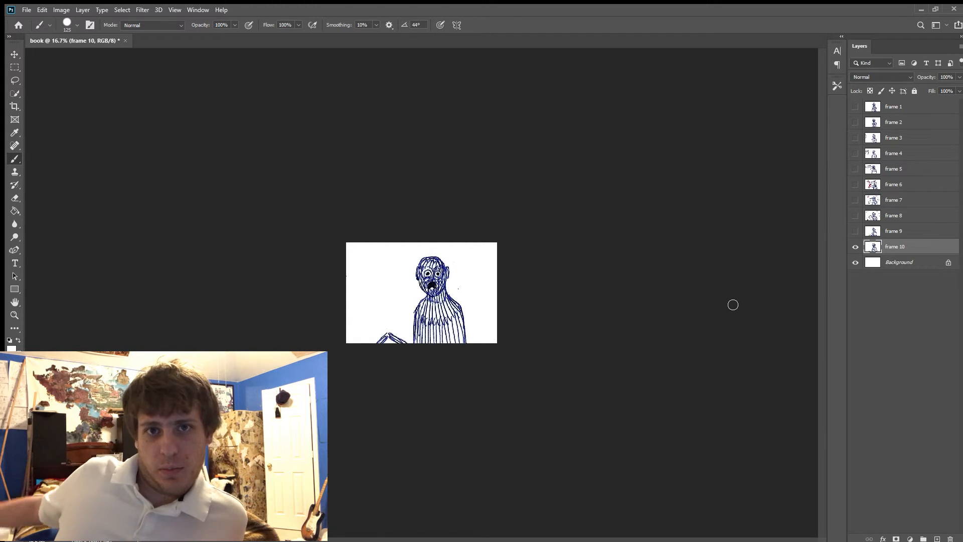
Unlock the Background layer and fill it with a medium blue.
click(856, 247)
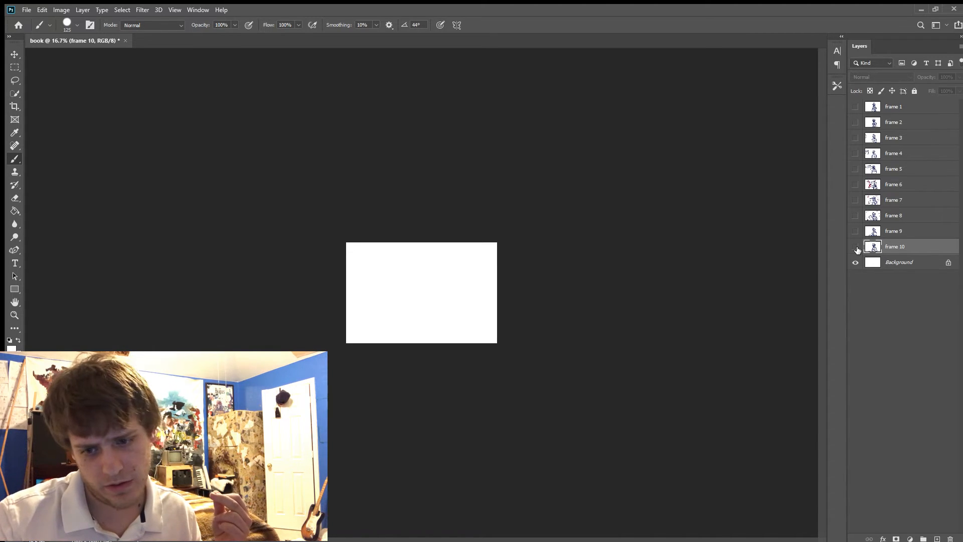
click(904, 263)
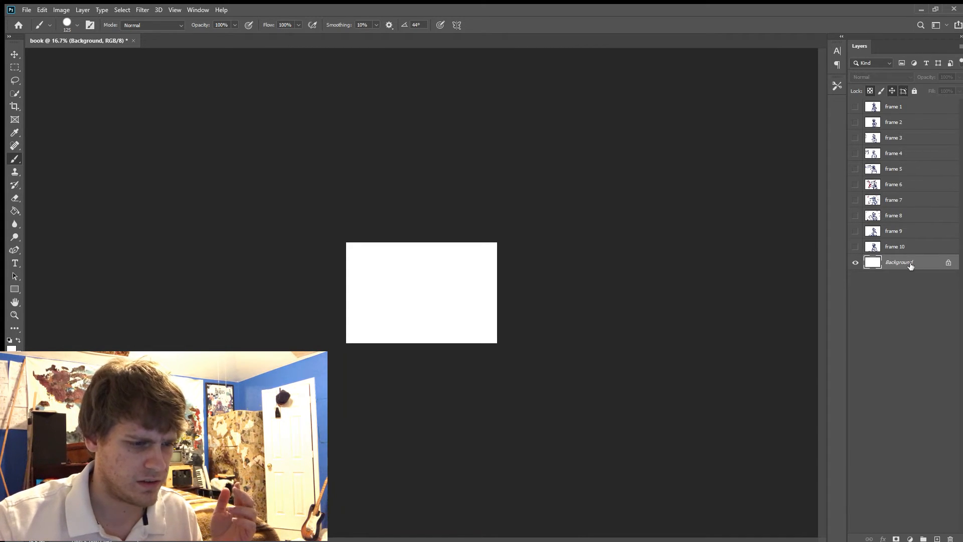
click(948, 262)
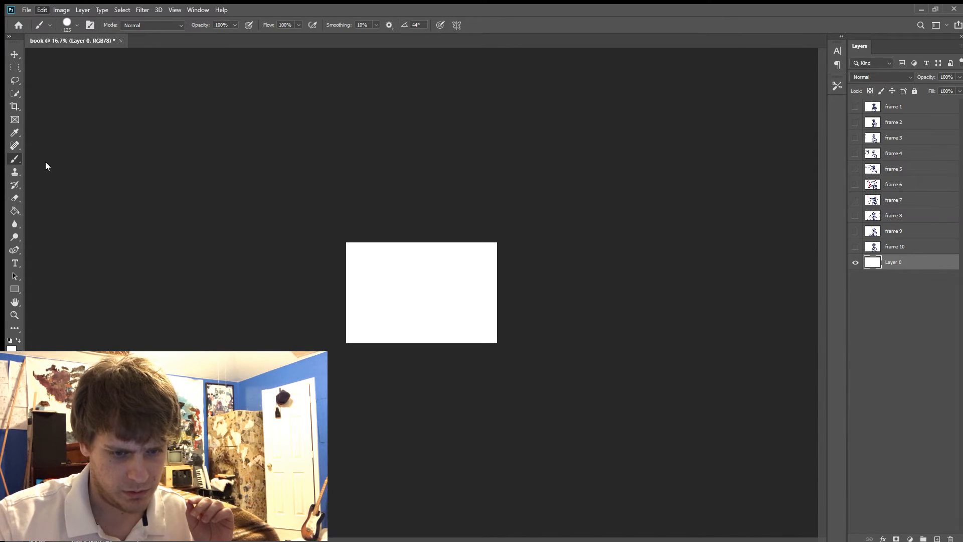
key(i)
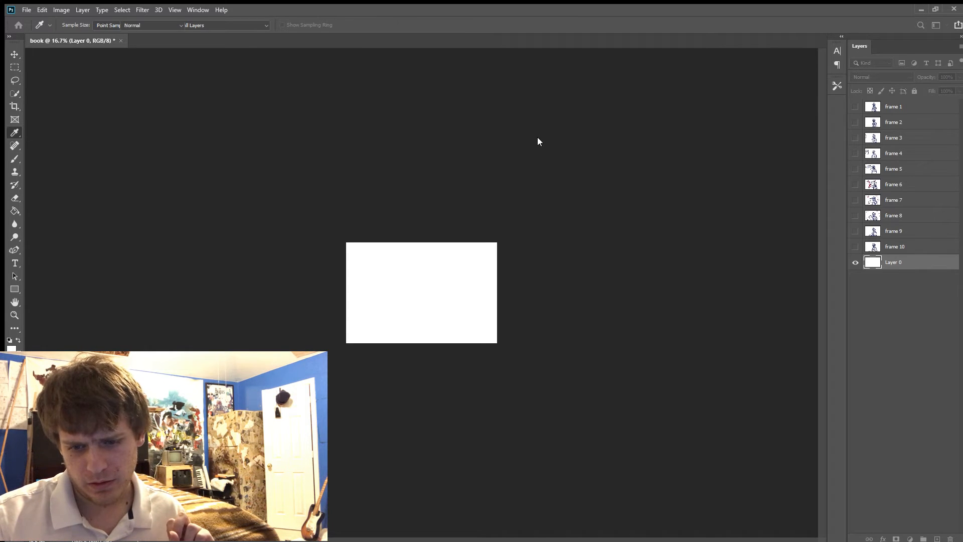
key(b)
key(alt+BackSpace)
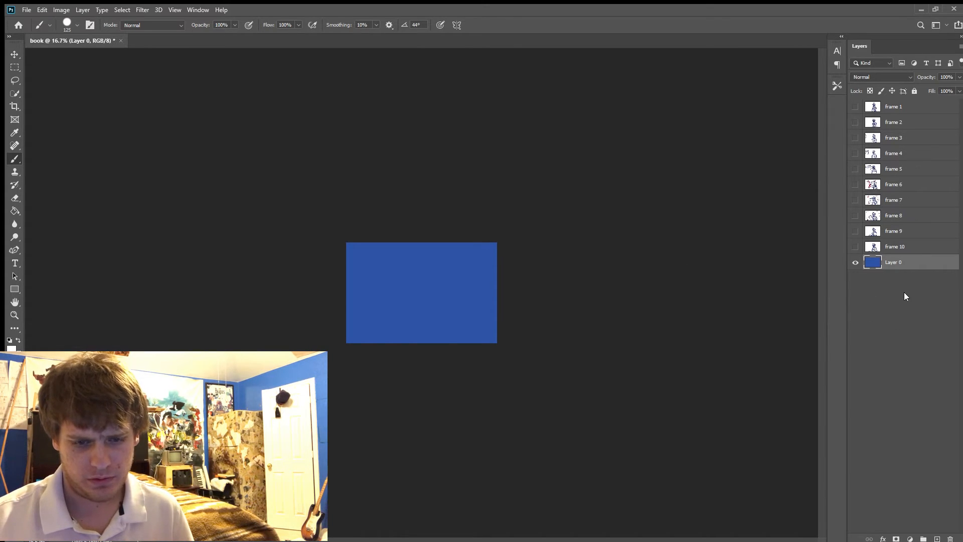
Show the frame 10 layer and set the Quick Selection brush size to 175 px.
key(ctrl+plus)
key(ctrl+plus)
key(ctrl+plus)
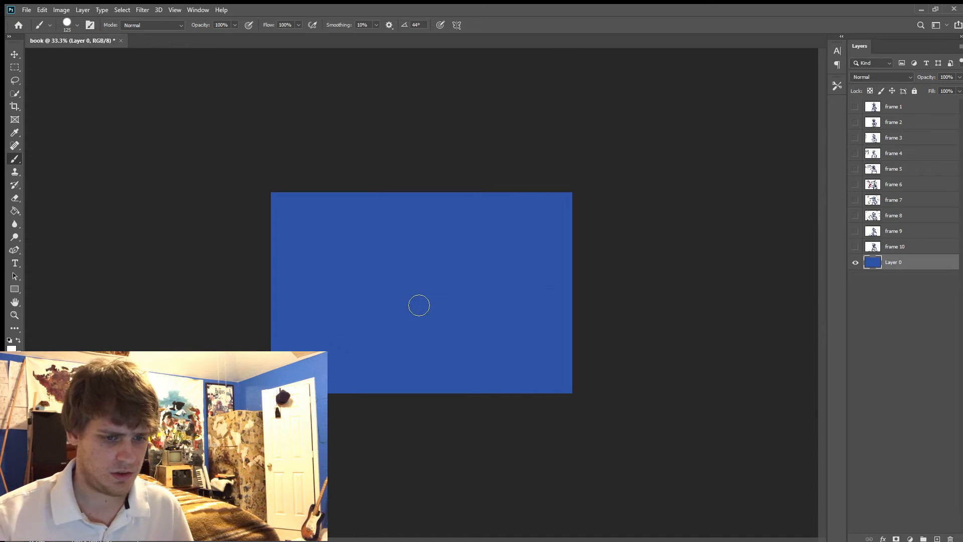
click(855, 247)
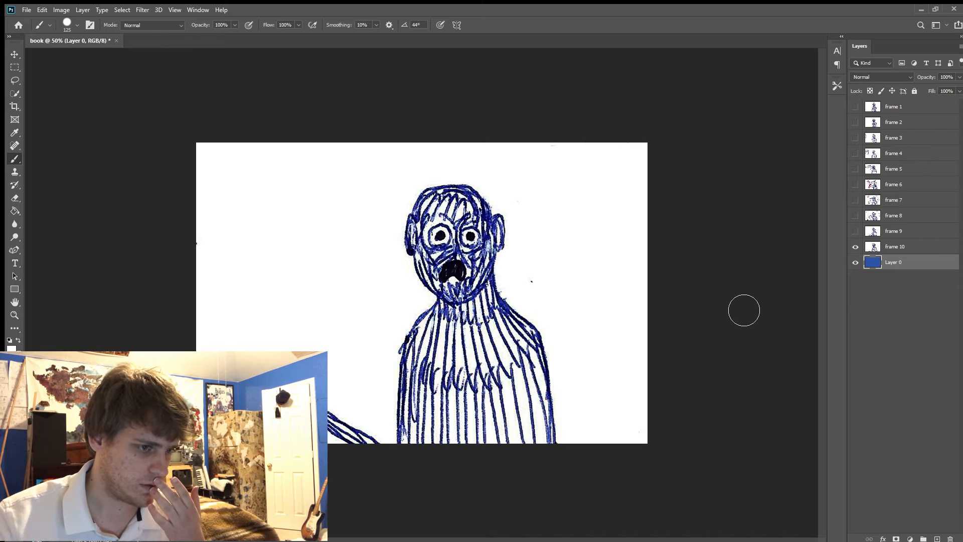
key(w)
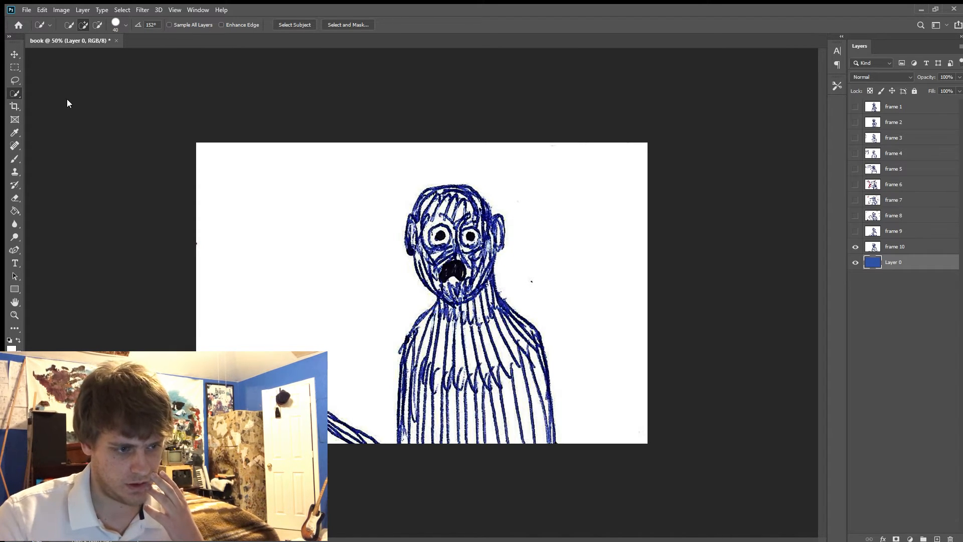
key(bracketright)
key(bracketright)
key(bracketright)
key(bracketright)
key(bracketright)
key(bracketright)
key(bracketright)
key(bracketright)
key(bracketright)
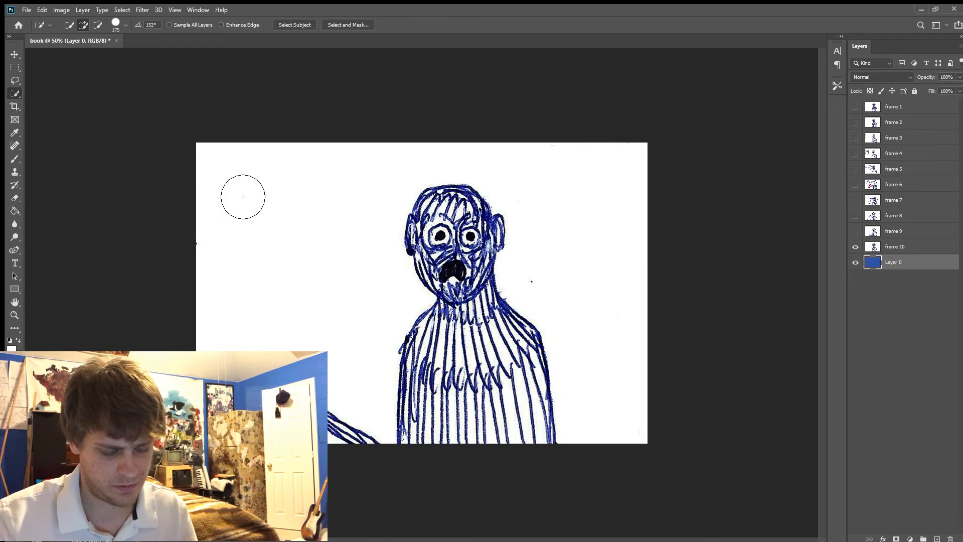
Quick-select the white area around the figure and book on frame 10, delete it and clear the selection.
mouse_move(262, 224)
mouse_down()
mouse_move(280, 243)
mouse_move(324, 249)
mouse_up()
click(324, 248)
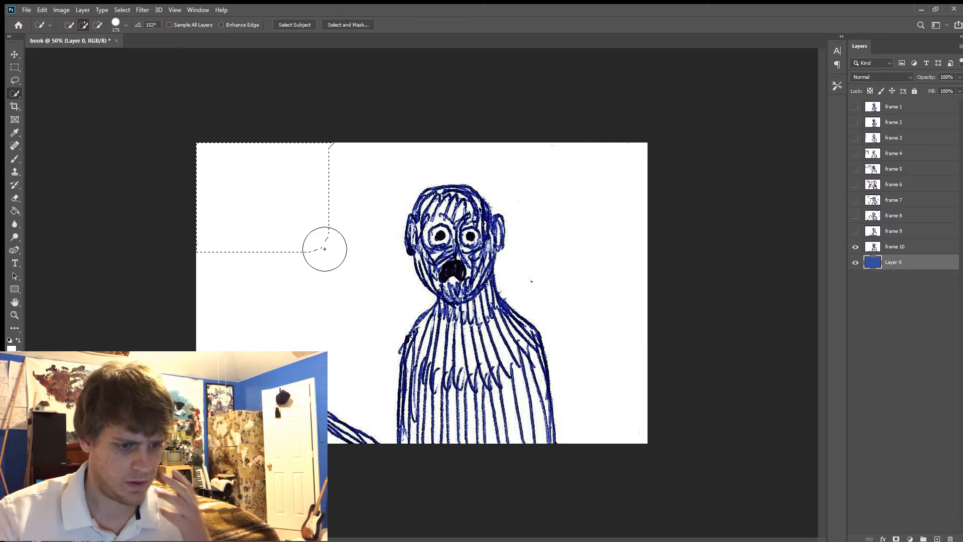
click(910, 245)
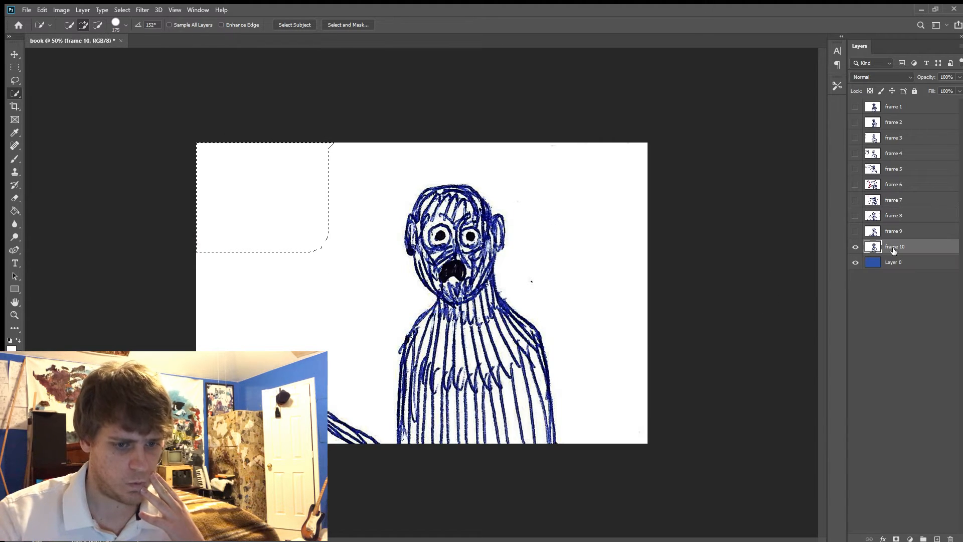
key(ctrl+z)
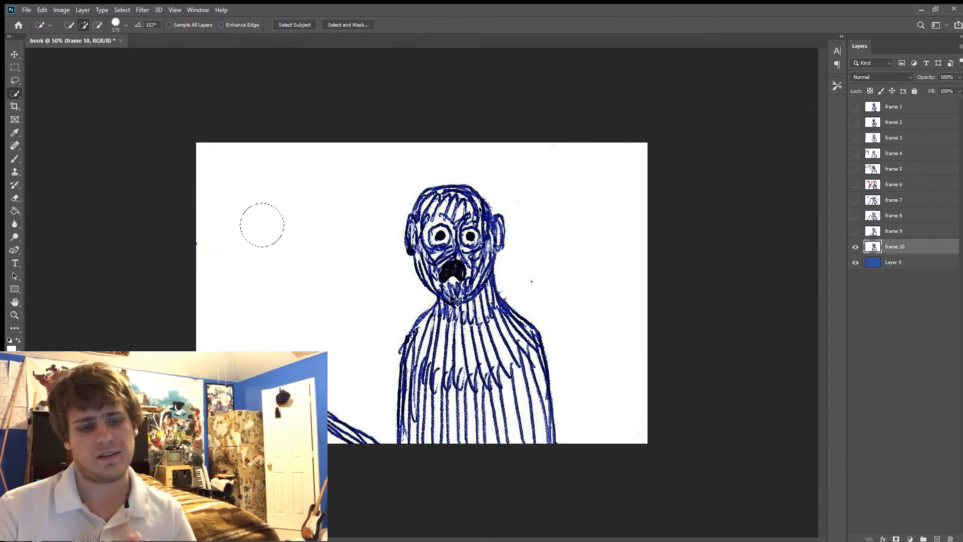
drag(354, 257, 336, 240)
click(612, 243)
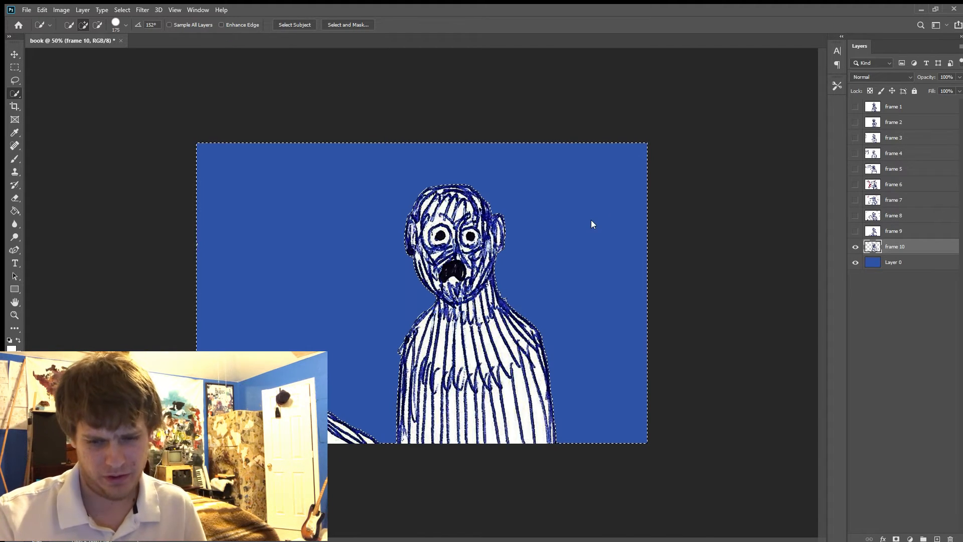
key(m)
click(676, 238)
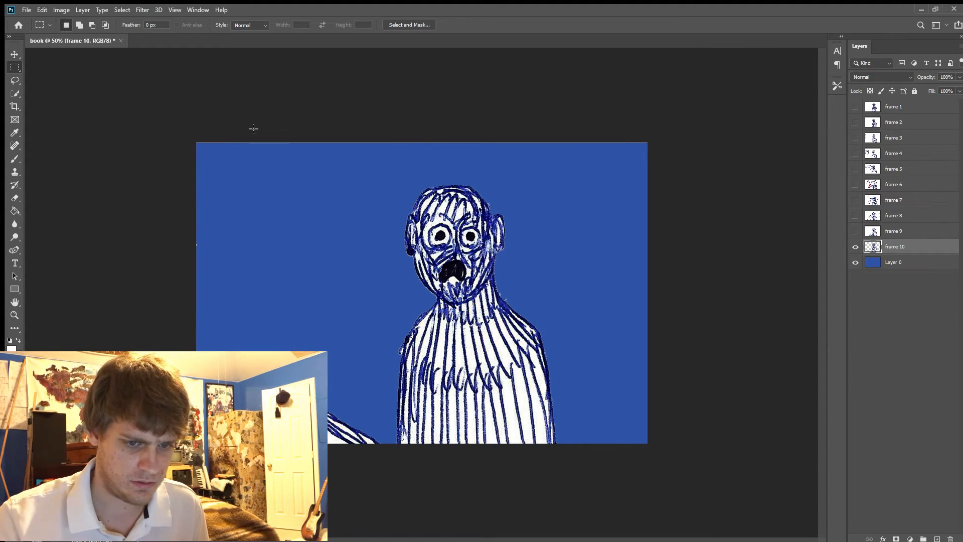
key(ctrl+plus)
key(ctrl+plus)
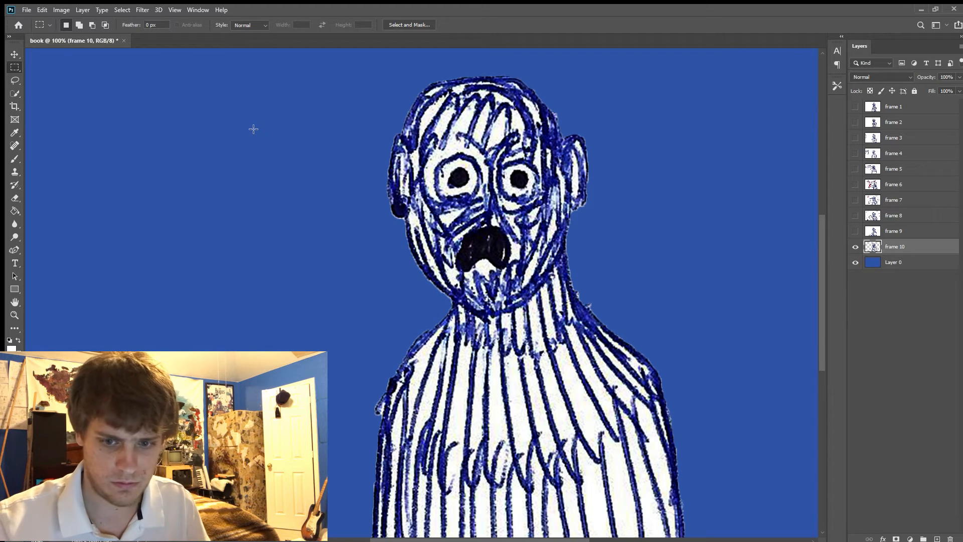
key(v)
drag(256, 145, 416, 411)
key(ctrl+z)
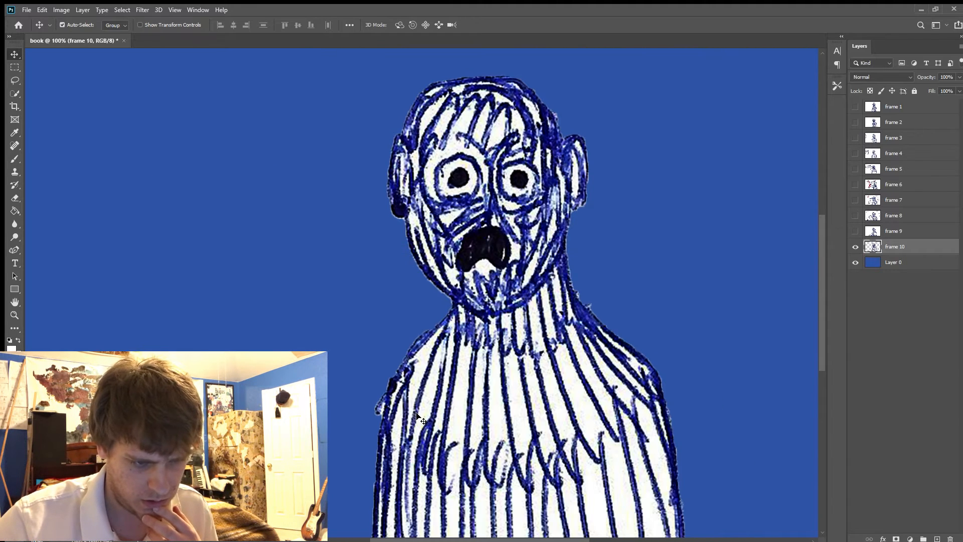
key(ctrl+minus)
key(ctrl+minus)
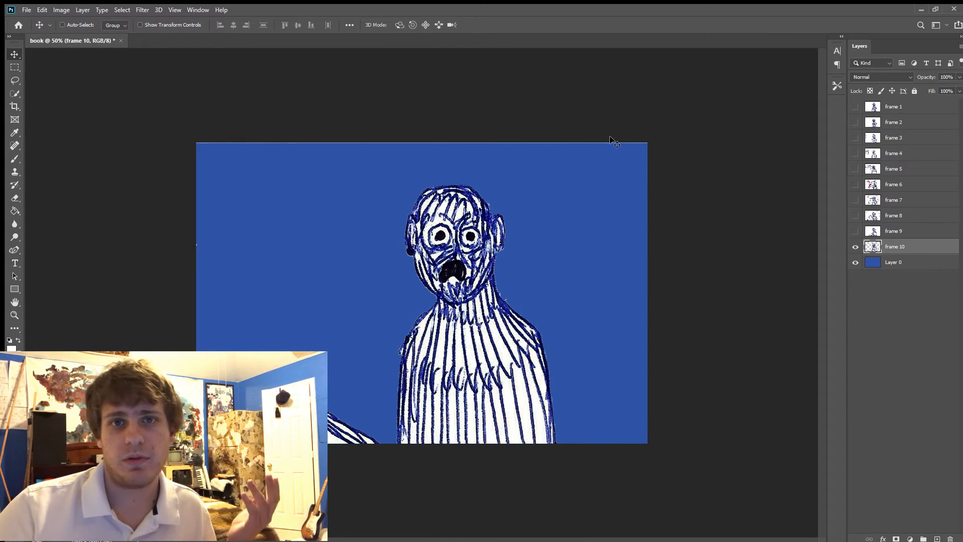
Erase the leftover edge lines along frame 10's border and check the cutout with the blue background layer hidden.
key(e)
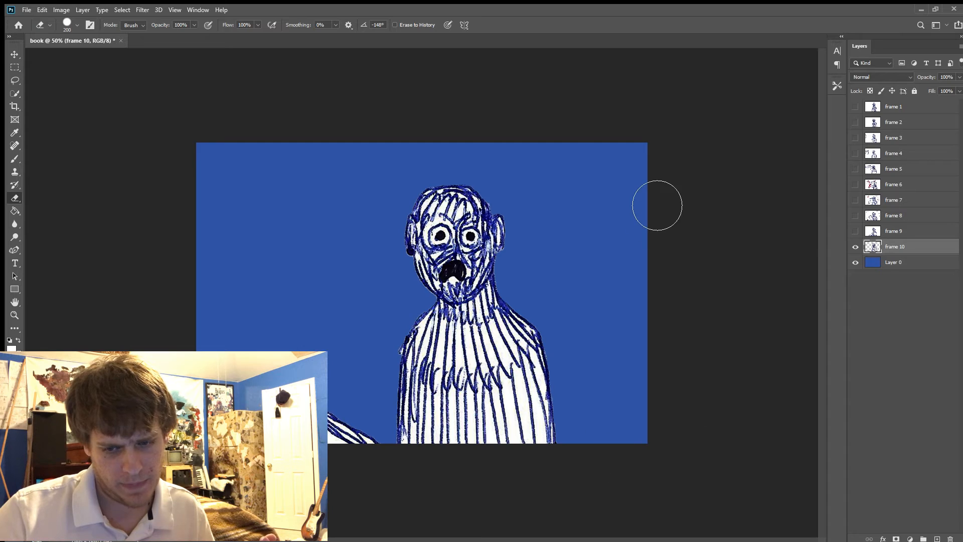
click(855, 262)
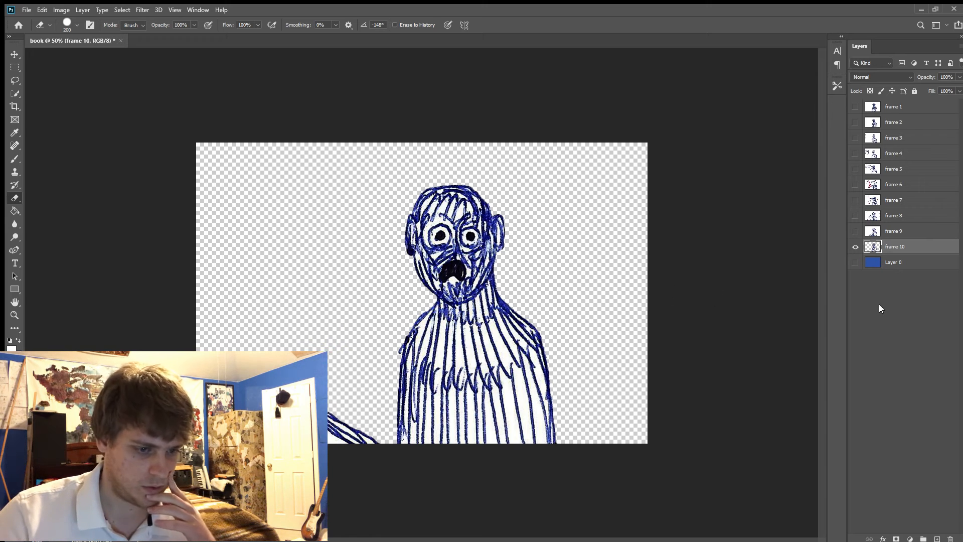
click(855, 262)
Show frame 9 instead of frame 10 and quick-select and delete the white area around its figure and book, clearing the selection.
click(856, 246)
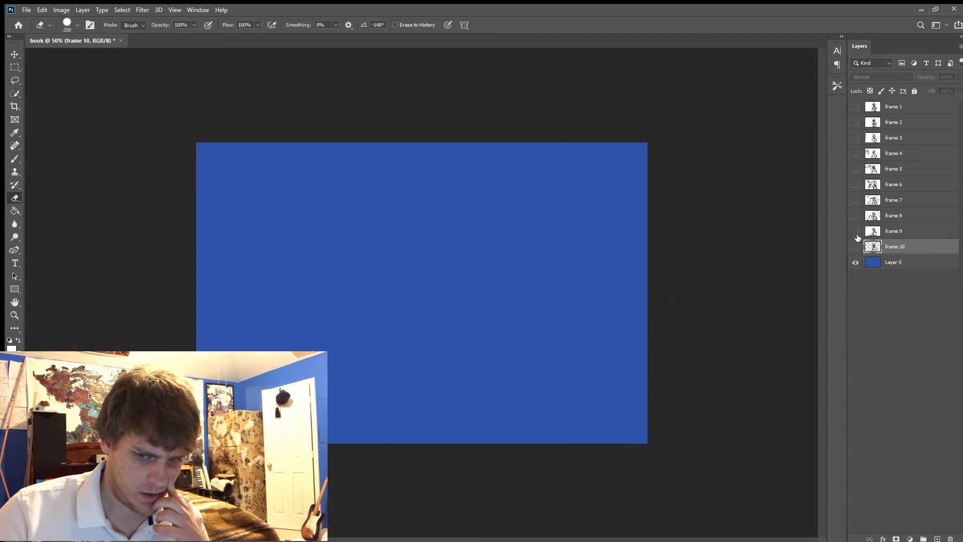
click(856, 231)
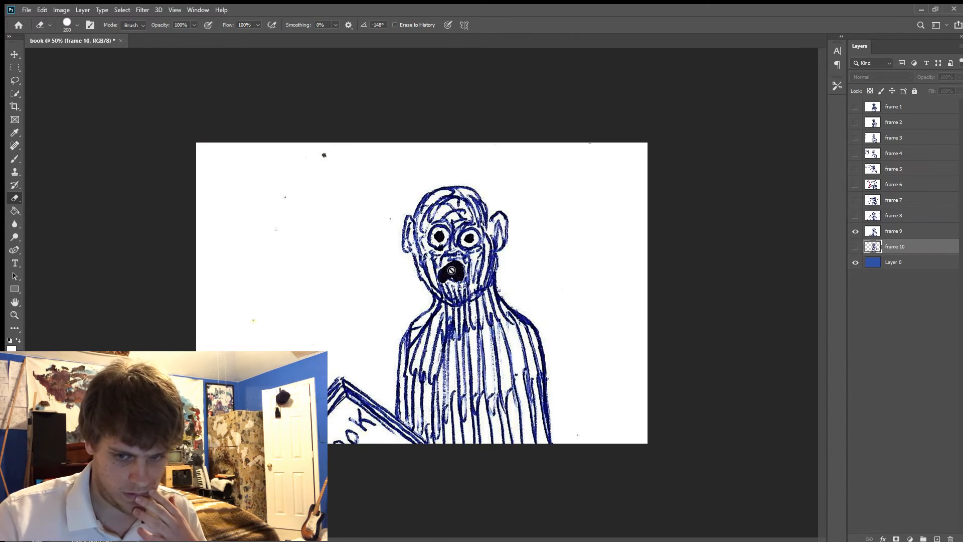
key(w)
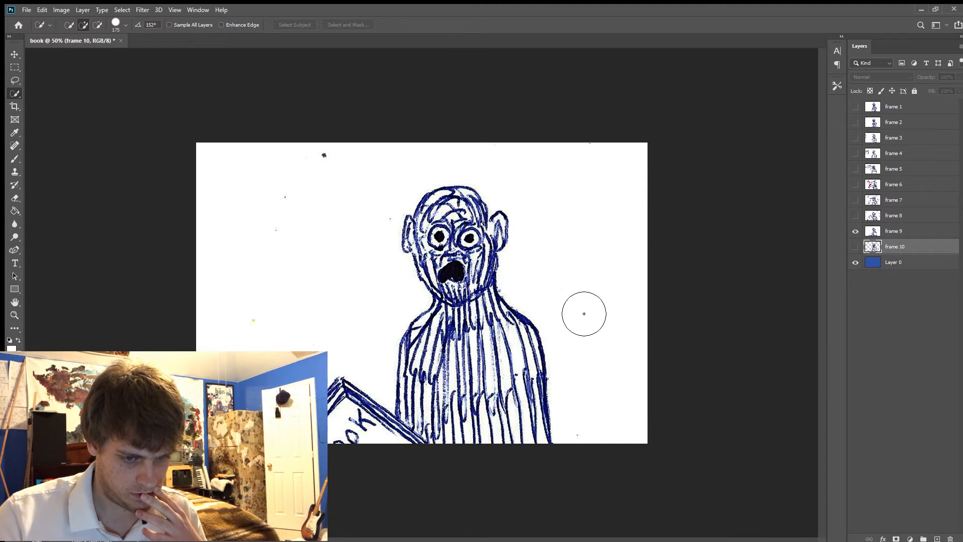
click(913, 230)
click(257, 257)
click(310, 244)
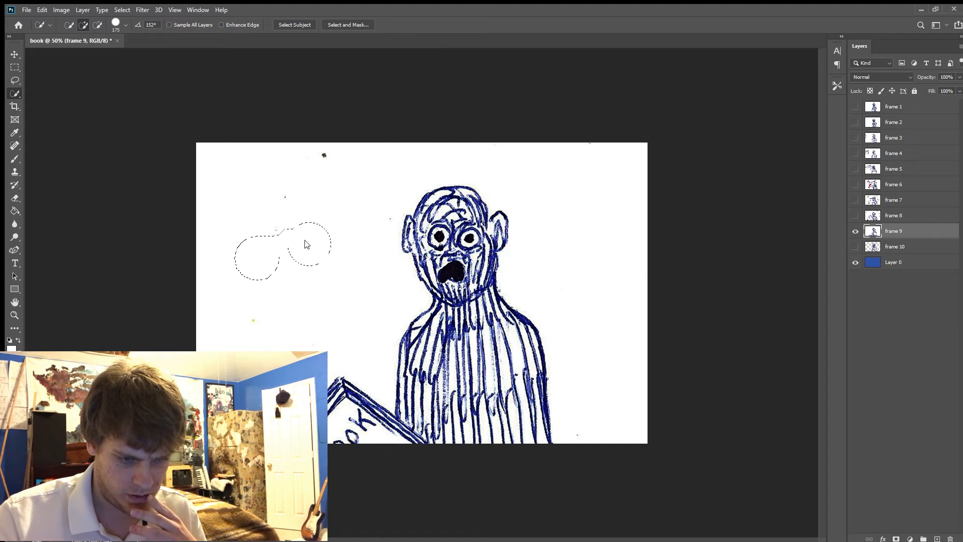
drag(615, 267, 630, 281)
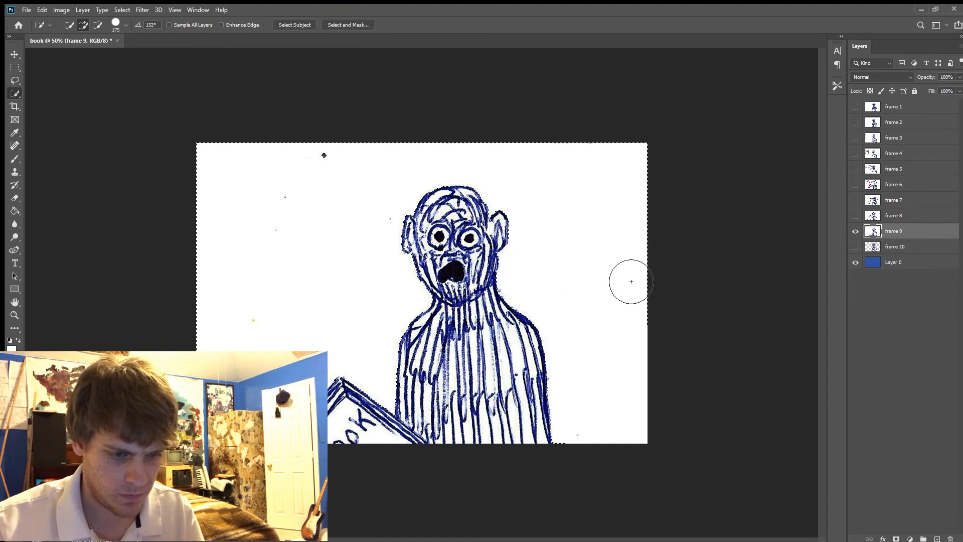
key(Delete)
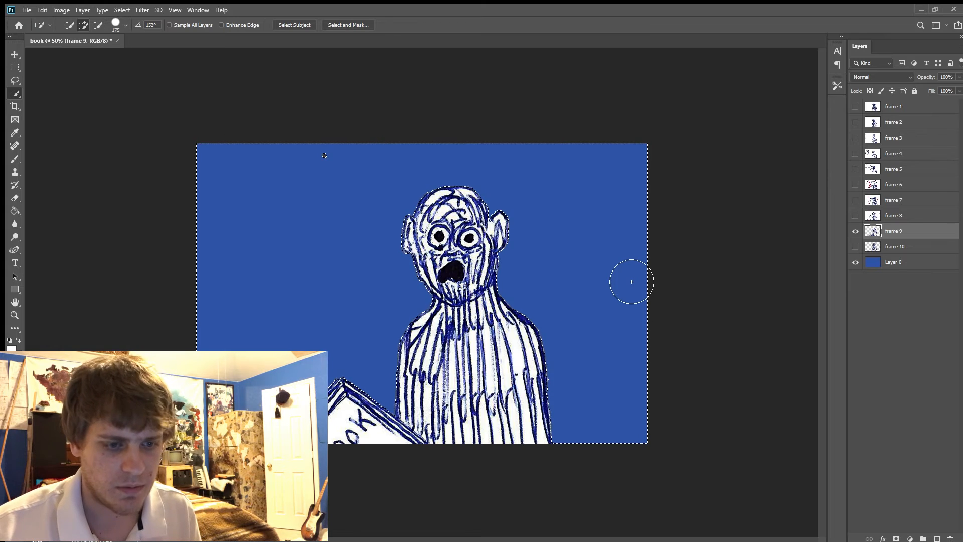
key(m)
click(610, 261)
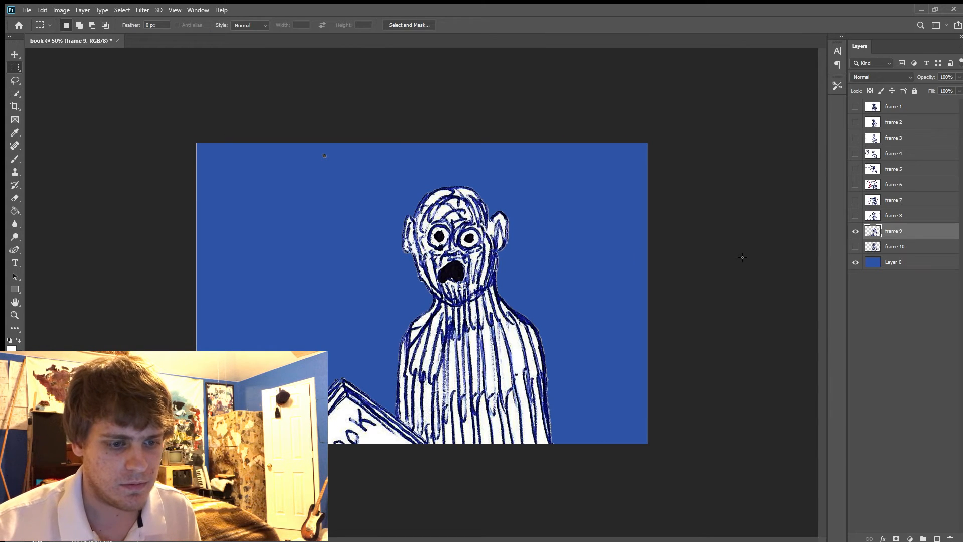
Erase frame 9's black speck and leftover edge line with a 90 px eraser, and check the cutout without the blue background.
key(e)
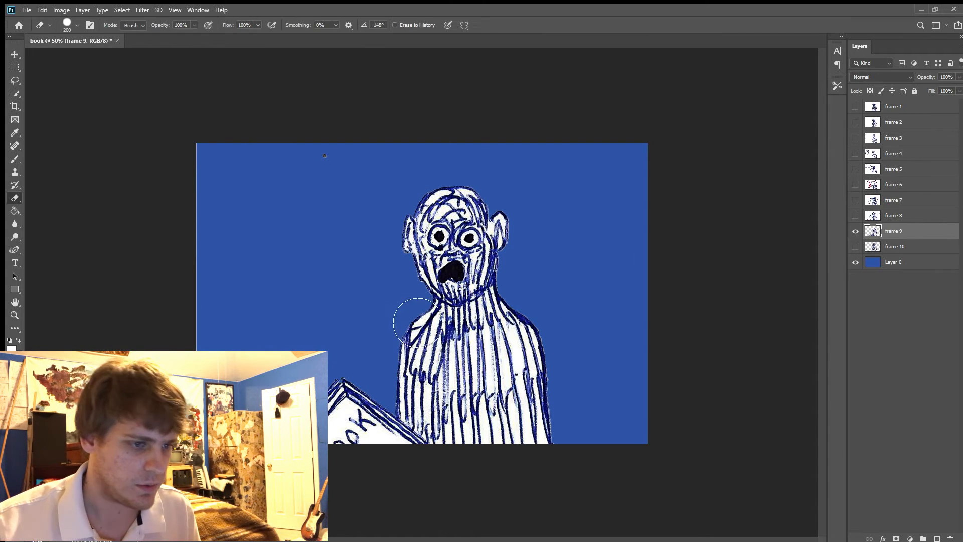
key(ctrl+plus)
key(ctrl+plus)
key(ctrl+plus)
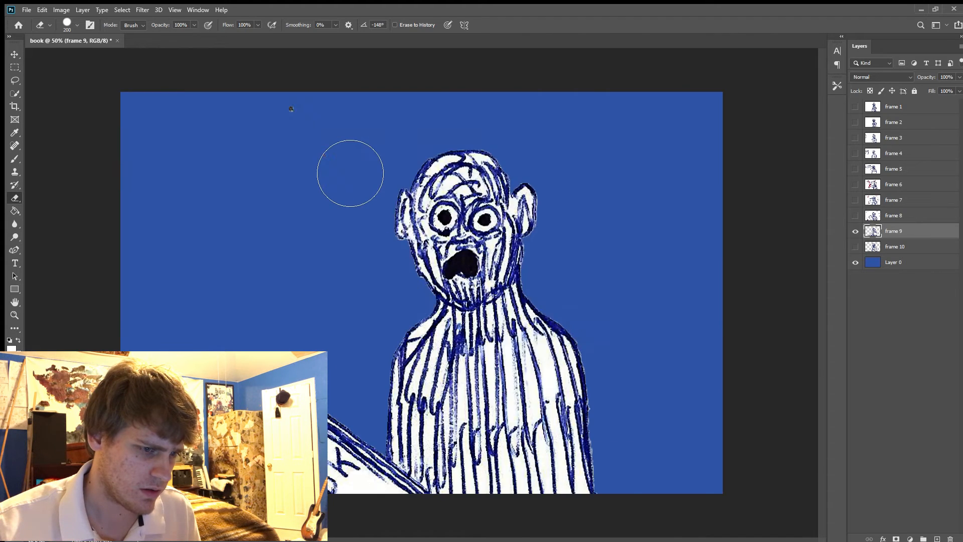
scroll(417, 240, up, 5)
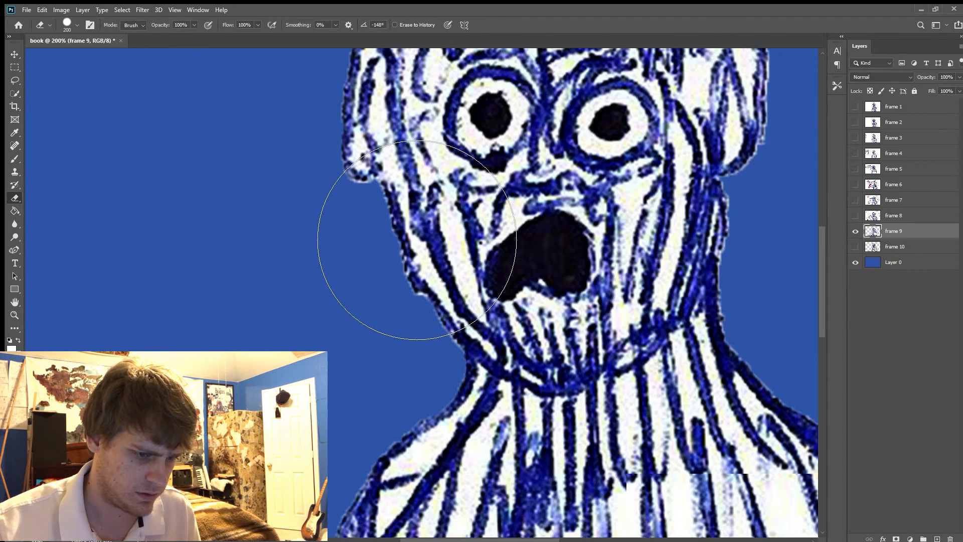
scroll(417, 240, up, 7)
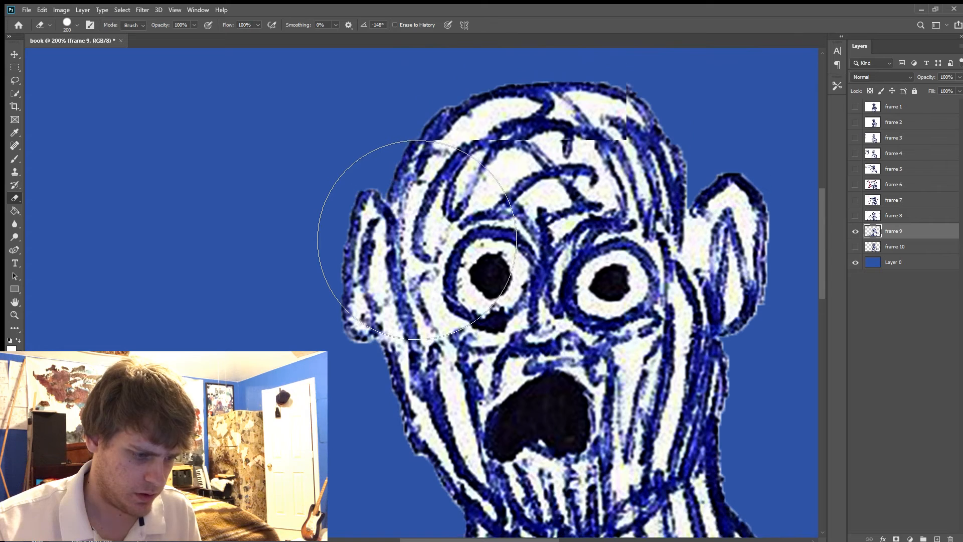
scroll(417, 240, up, 7)
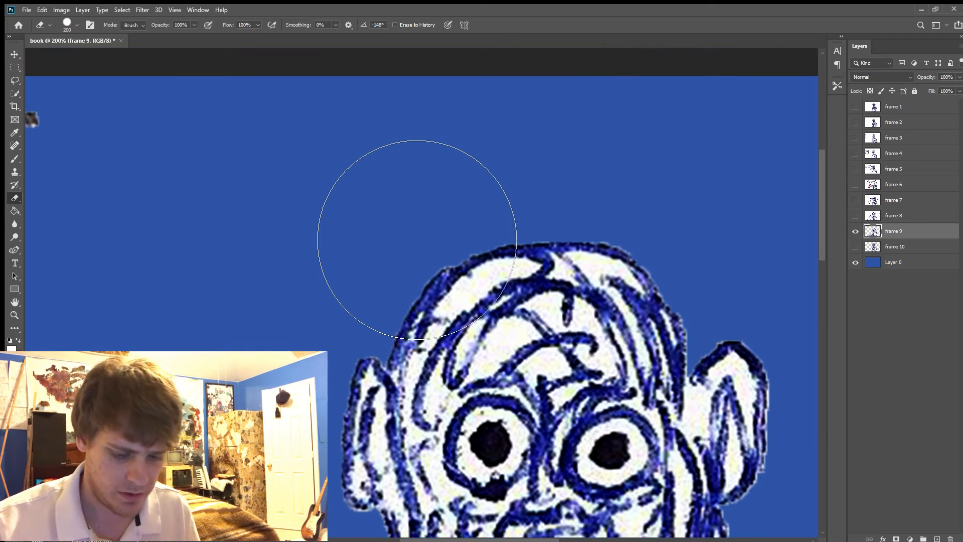
scroll(417, 240, up, 13)
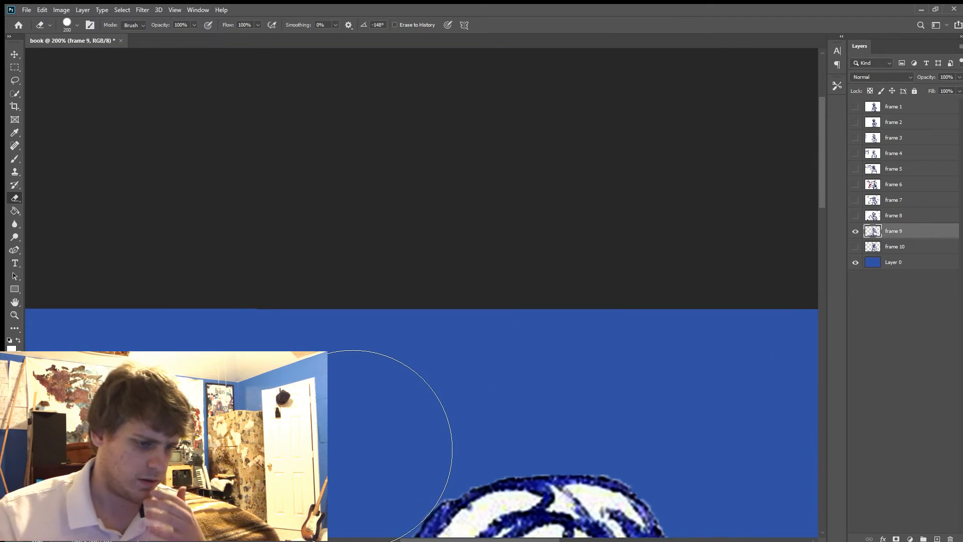
scroll(352, 449, down, 8)
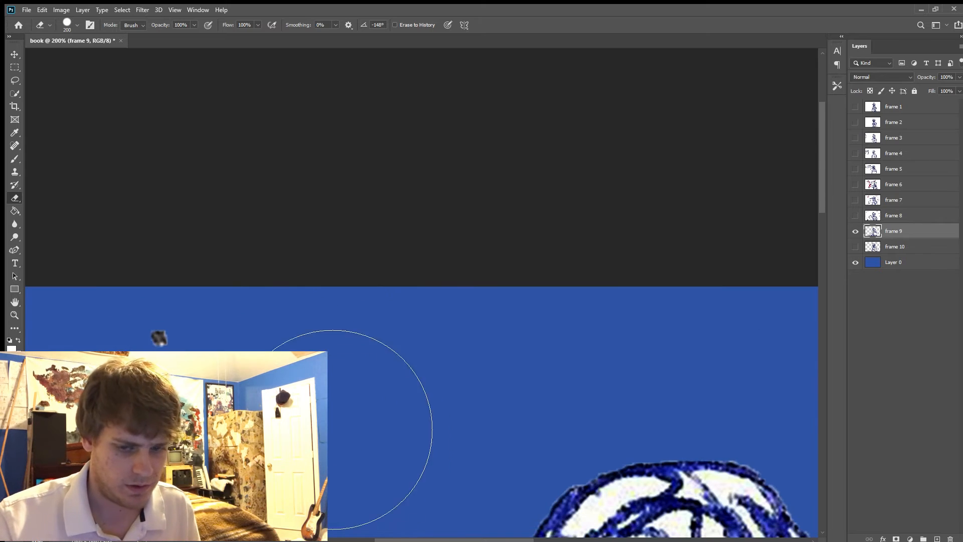
key(bracketleft)
key(bracketleft)
key(bracketleft)
key(bracketleft)
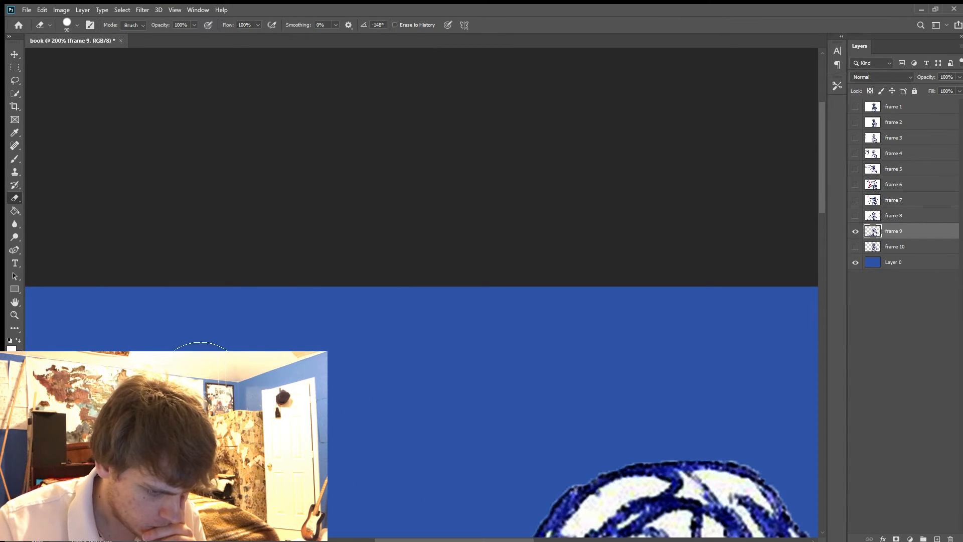
key(ctrl+minus)
key(ctrl+minus)
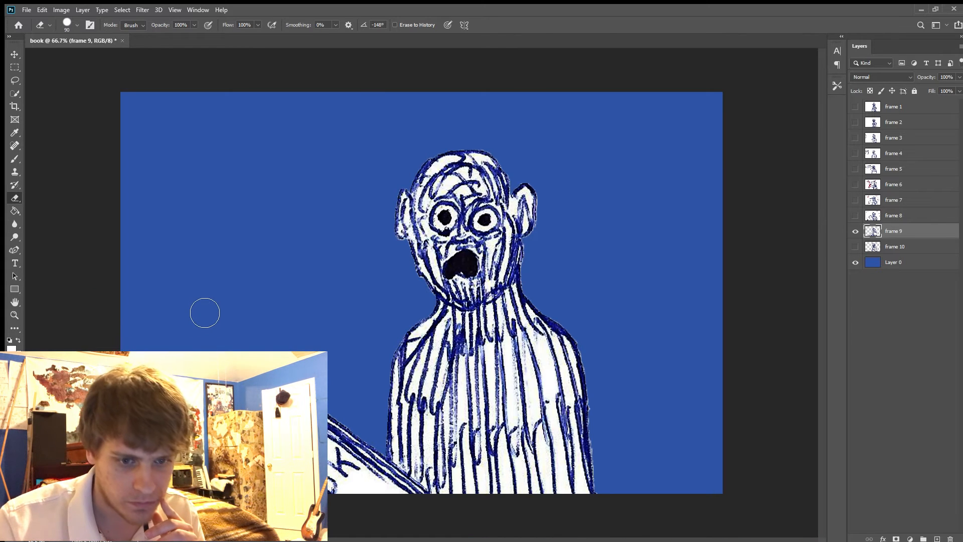
key(ctrl+minus)
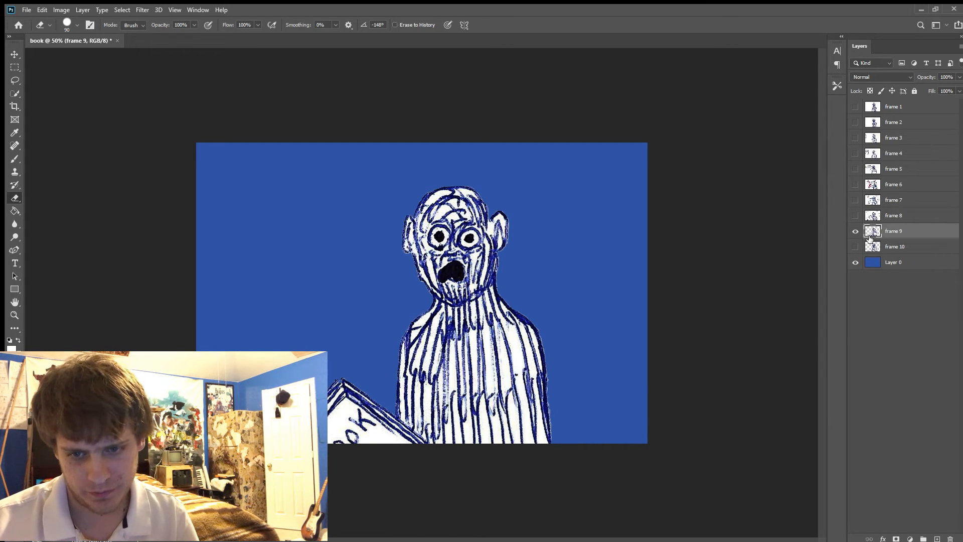
click(855, 263)
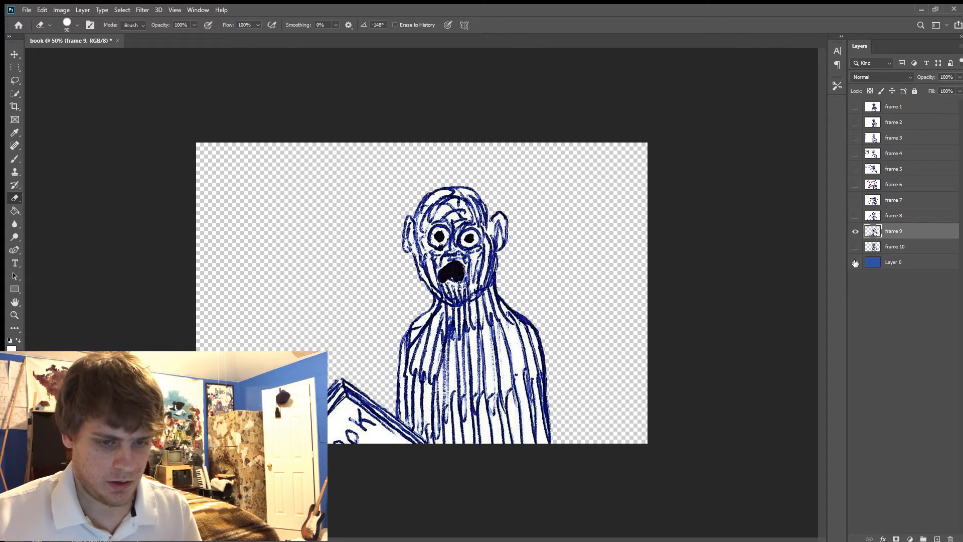
click(855, 263)
Show frame 8 instead of frame 9, delete the white area around its figure, book and red marks, and erase the leftover top edge line.
click(855, 216)
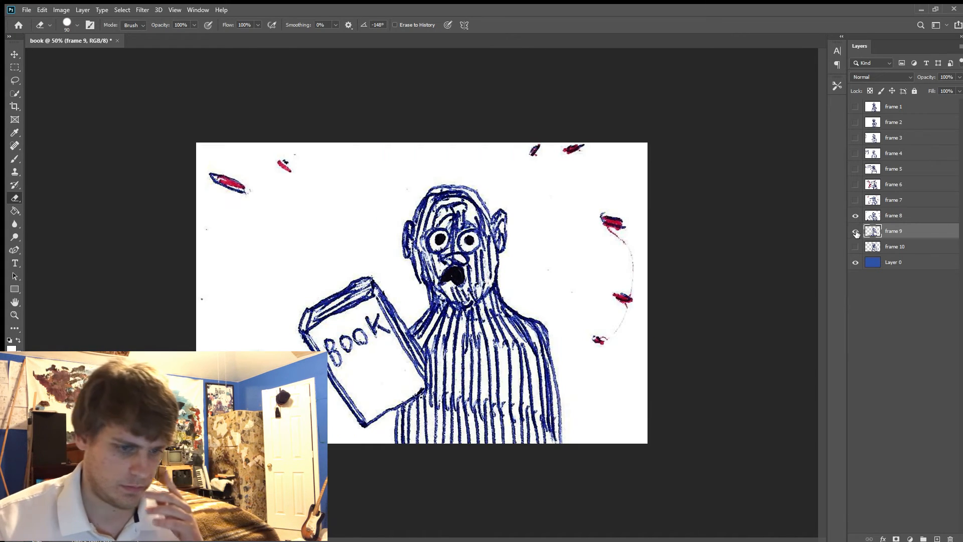
click(855, 231)
click(900, 215)
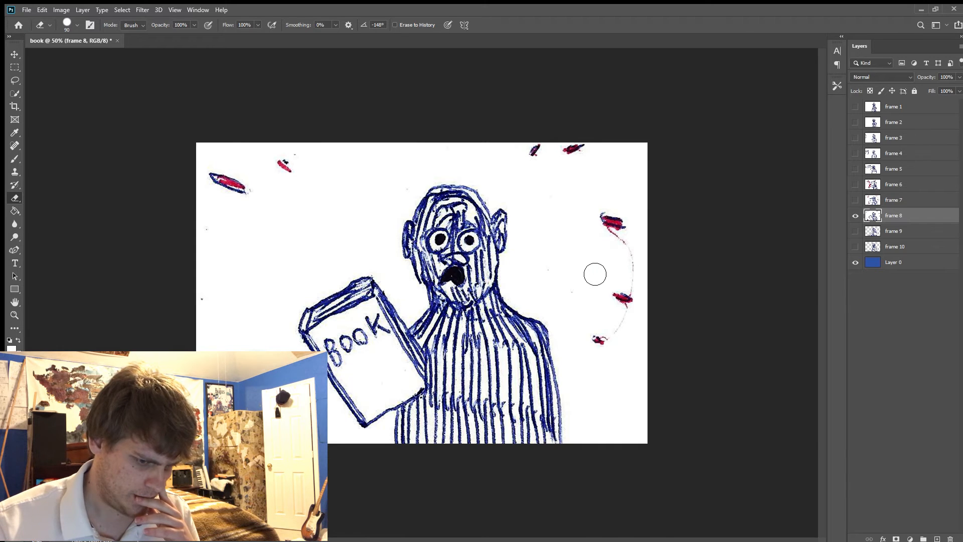
key(w)
click(341, 234)
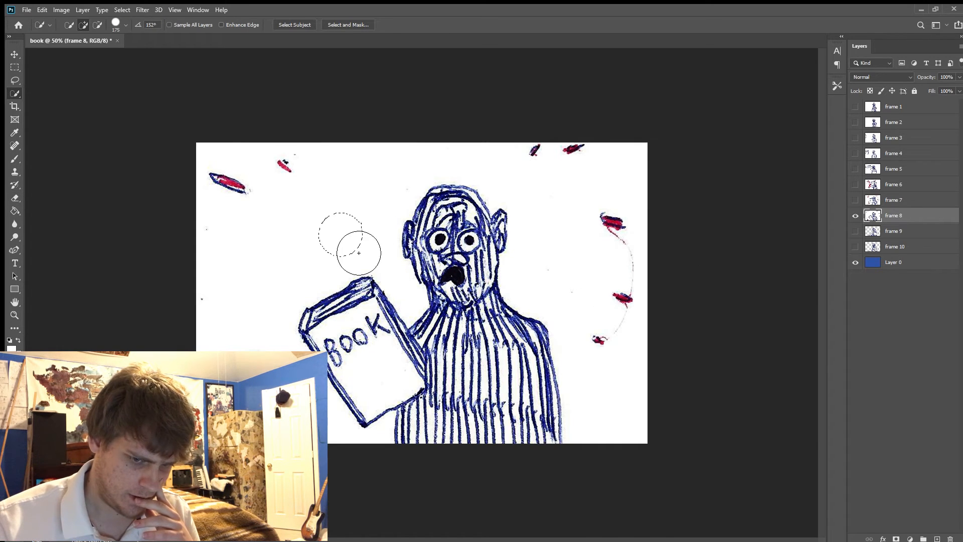
drag(358, 253, 326, 261)
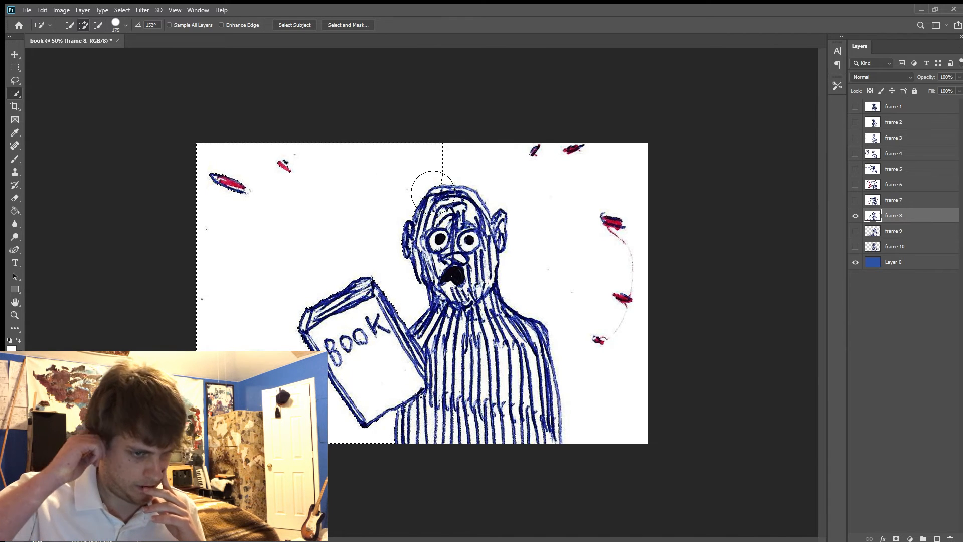
click(547, 227)
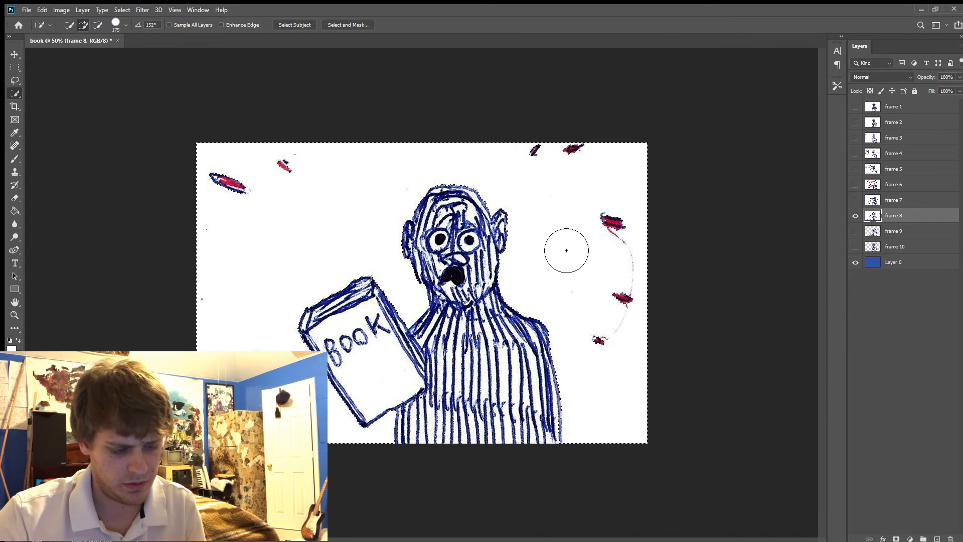
key(Delete)
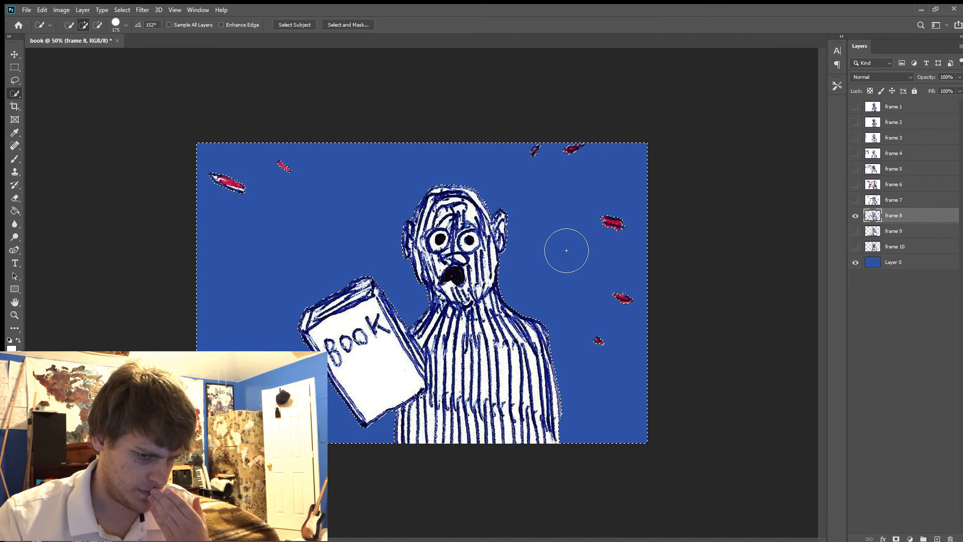
key(m)
key(ctrl+d)
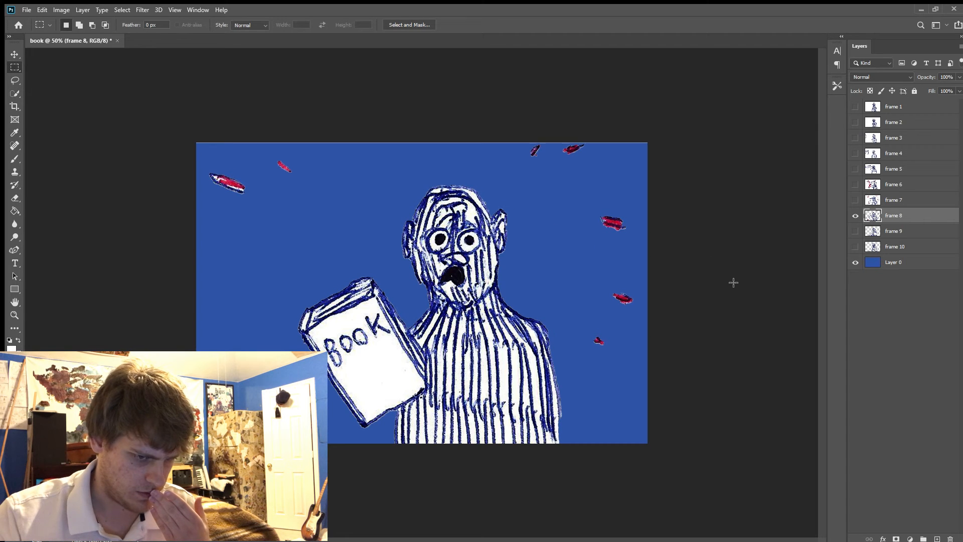
key(e)
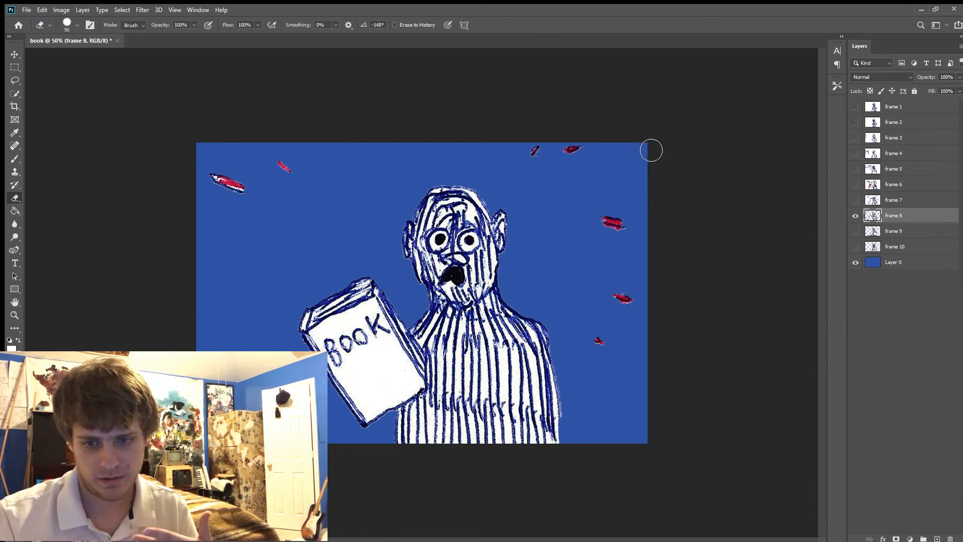
Show frame 7 instead of frame 8 and quick-select and delete the white area around its figure, book and red marks.
click(855, 200)
click(855, 215)
click(885, 201)
key(w)
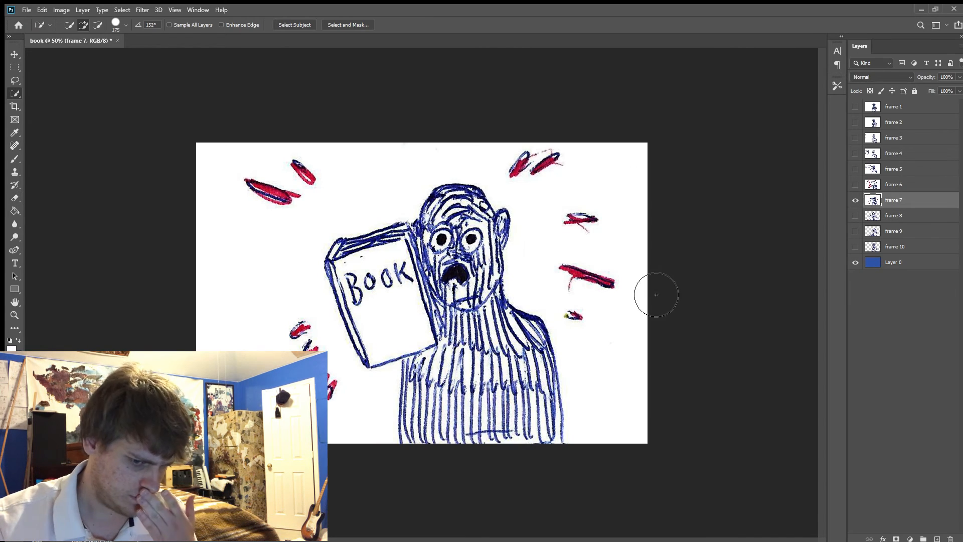
drag(631, 301, 614, 404)
key(Delete)
key(e)
key(ctrl+d)
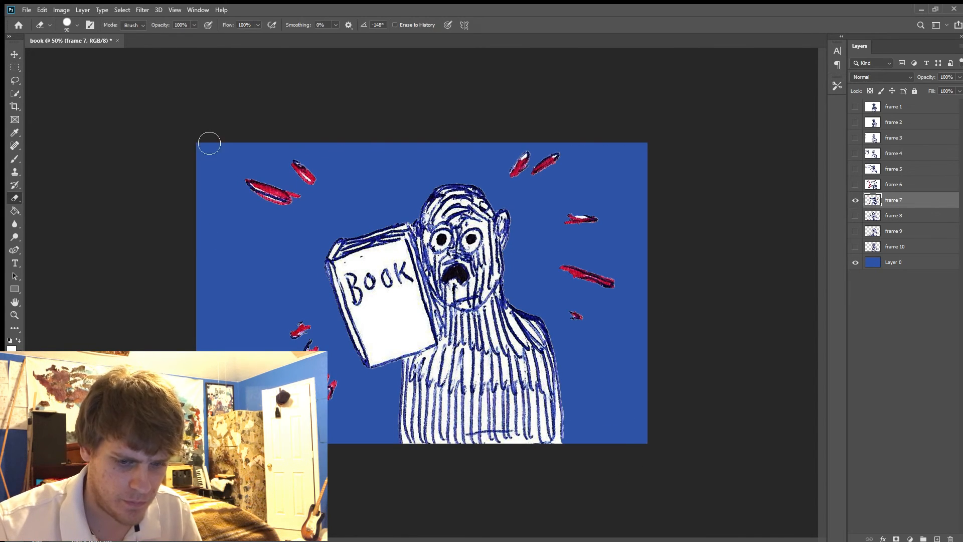
Show frame 6 instead of frame 7 and quick-select and delete the white area around its figure, book and red bursts.
click(855, 184)
click(855, 200)
click(893, 185)
key(w)
mouse_move(600, 269)
mouse_down()
mouse_move(386, 161)
mouse_move(208, 200)
mouse_move(240, 371)
mouse_up()
key(Delete)
key(ctrl+d)
Reduce the Quick Selection brush to 80 px and delete the enclosed white patch beside frame 6's red burst, clearing the selection.
key(bracketleft)
key(bracketleft)
key(bracketleft)
key(bracketleft)
key(bracketleft)
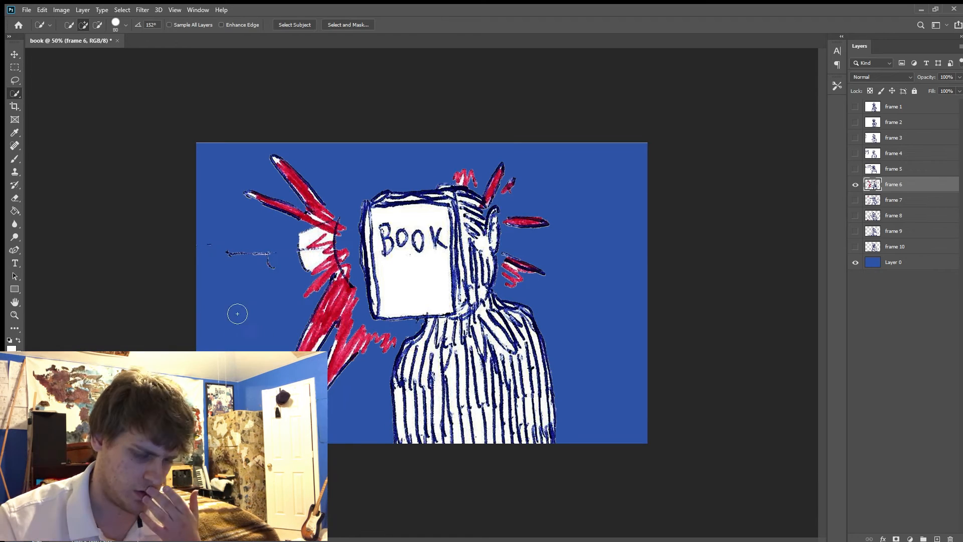
click(306, 239)
key(Delete)
key(ctrl+d)
key(e)
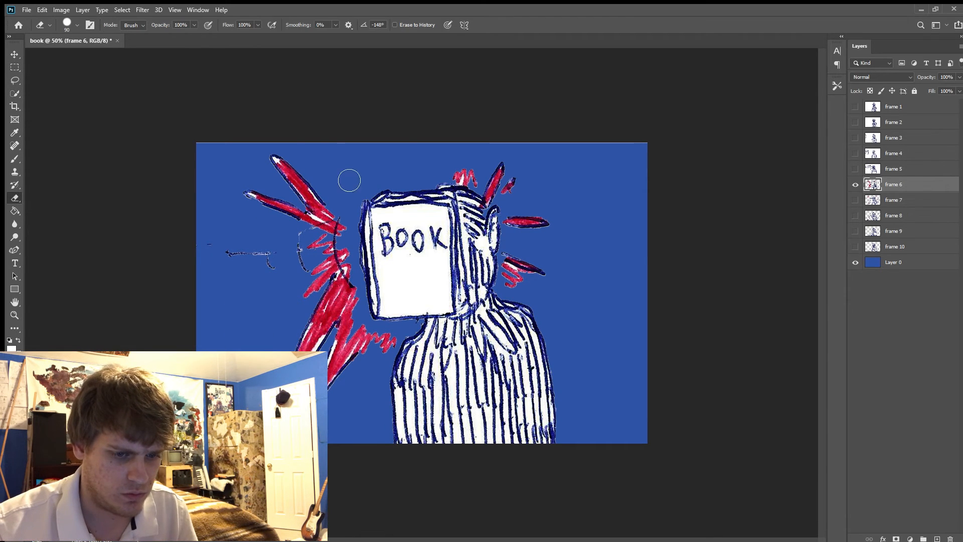
Show frame 5 instead of frame 6 and quick-select and delete the white area around its figure, book and motion lines.
click(855, 169)
click(855, 184)
key(w)
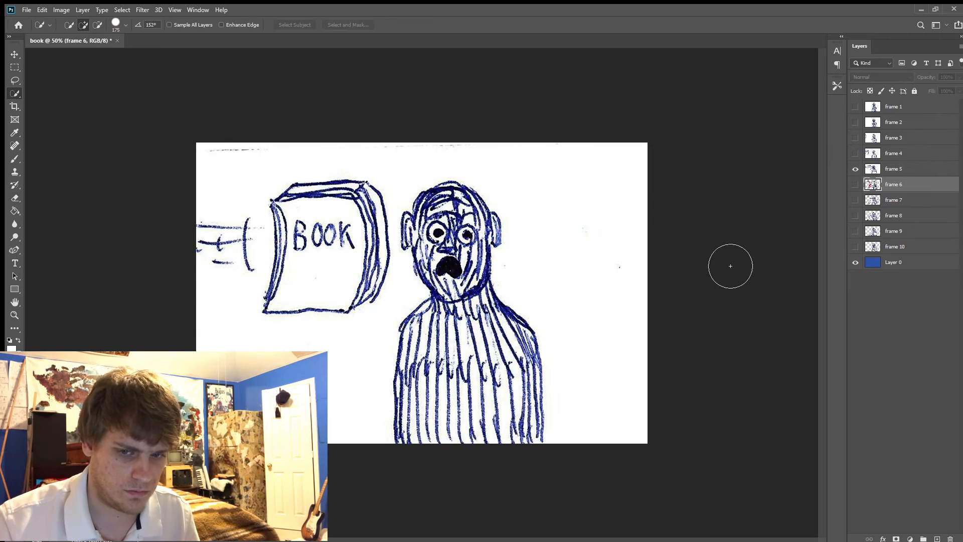
click(893, 169)
drag(602, 251, 321, 383)
key(Delete)
key(ctrl+d)
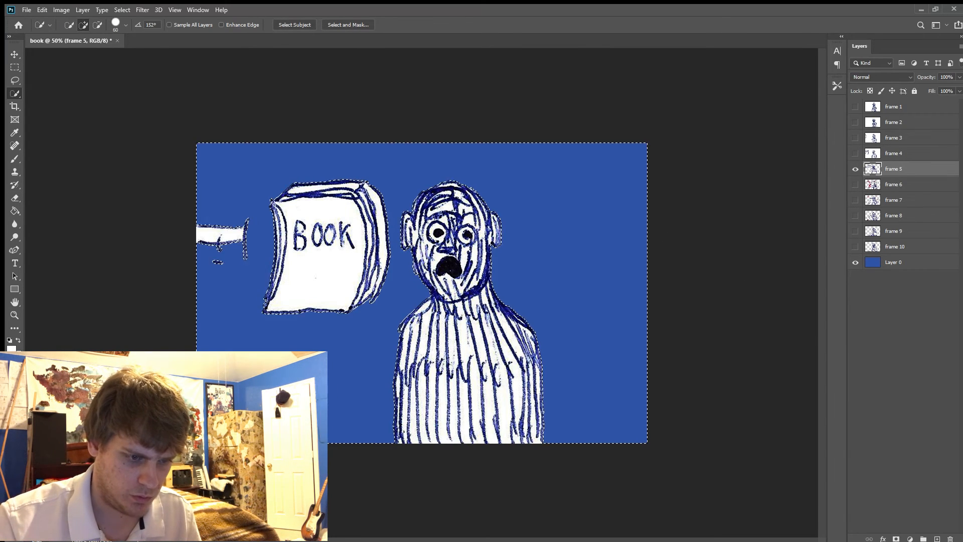
key(e)
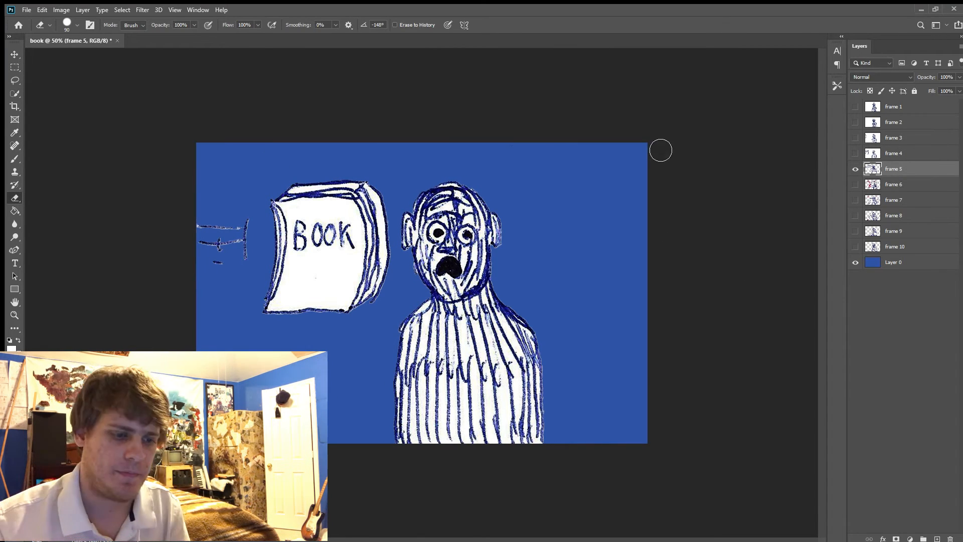
Show frame 4 instead of frame 5 and quick-select and delete the white area around its figure and book.
click(855, 169)
click(855, 154)
click(907, 155)
key(w)
mouse_move(342, 223)
mouse_down()
mouse_move(356, 308)
mouse_move(583, 234)
mouse_up()
key(Delete)
key(ctrl+d)
key(m)
key(e)
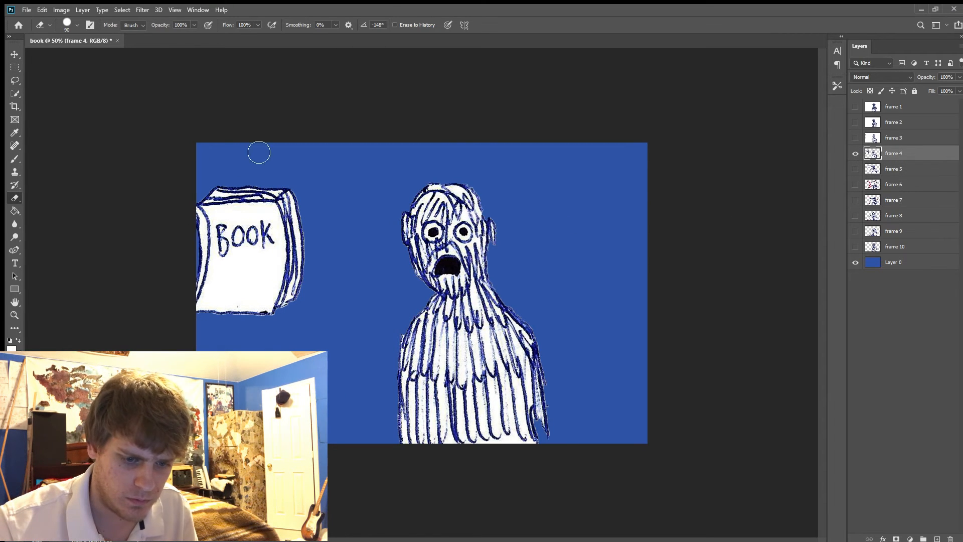
key(j)
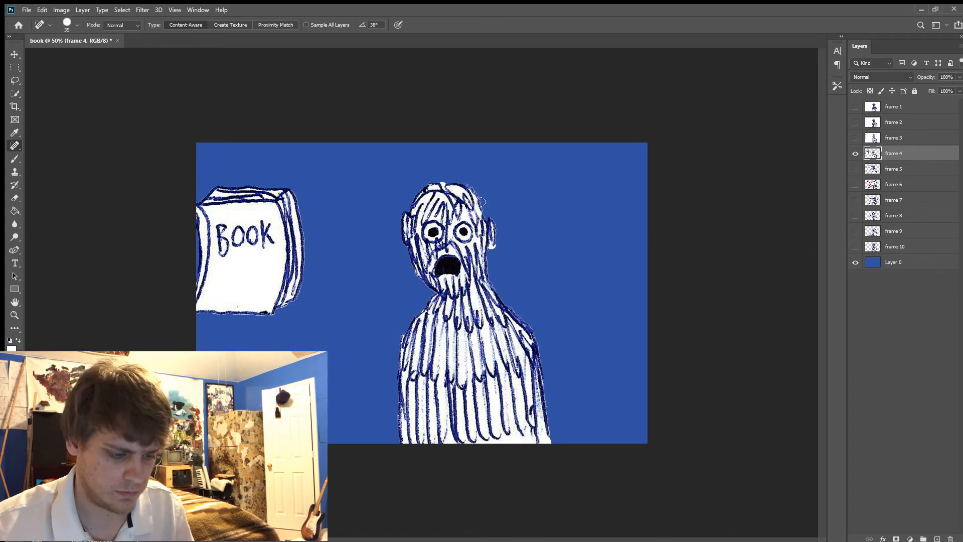
Show frame 3 instead of frame 4 and quick-select and delete the white area on both sides of its figure.
click(855, 138)
click(855, 153)
click(887, 139)
key(w)
drag(281, 283, 295, 299)
drag(556, 205, 588, 222)
key(Delete)
key(ctrl+d)
key(e)
Show frame 2 instead of frame 3 and quick-select and delete the white area around its figure.
click(855, 123)
click(855, 137)
click(890, 123)
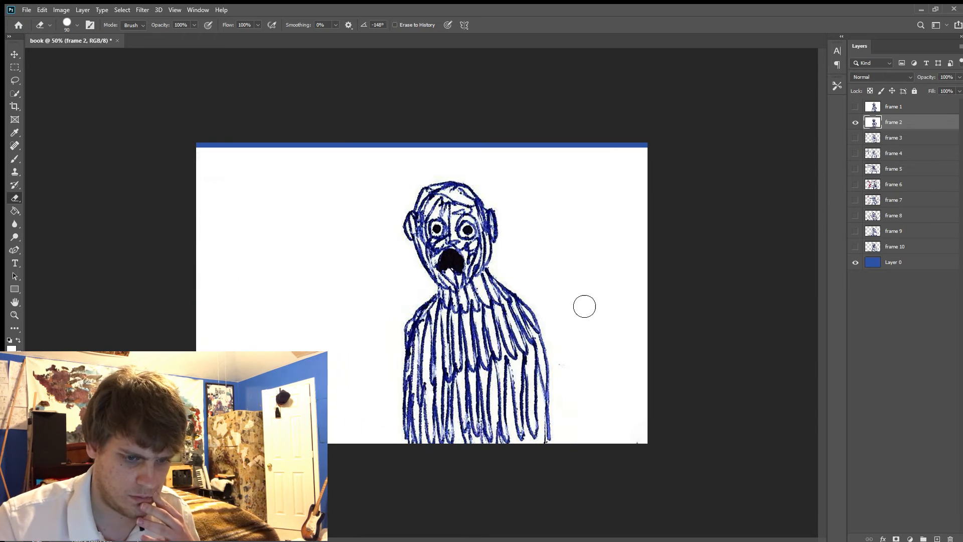
key(w)
click(288, 289)
click(593, 250)
key(Delete)
key(ctrl+d)
key(e)
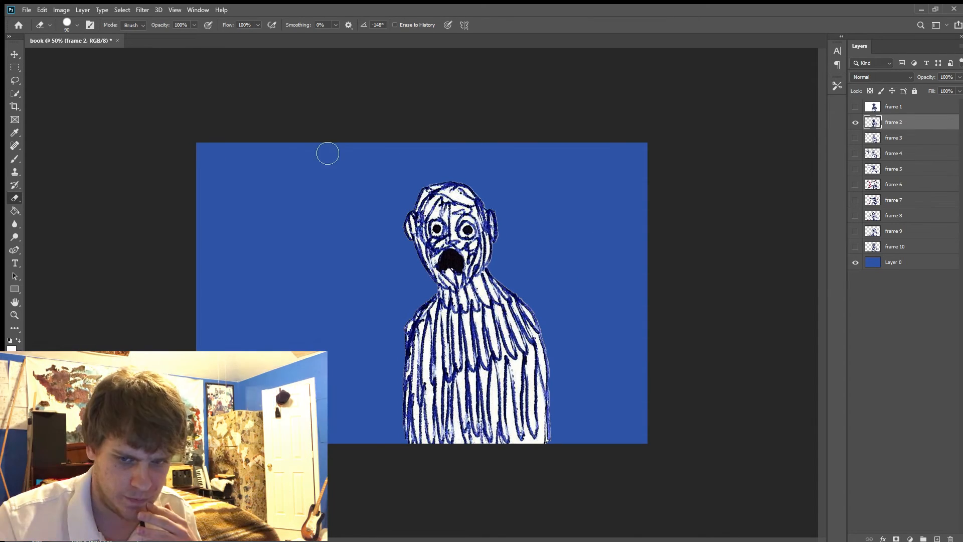
Show frame 1 instead of frame 2, quick-select and delete the white area around its figure, and clear the selection.
click(855, 107)
click(855, 123)
click(892, 108)
key(w)
drag(328, 321, 319, 372)
click(561, 296)
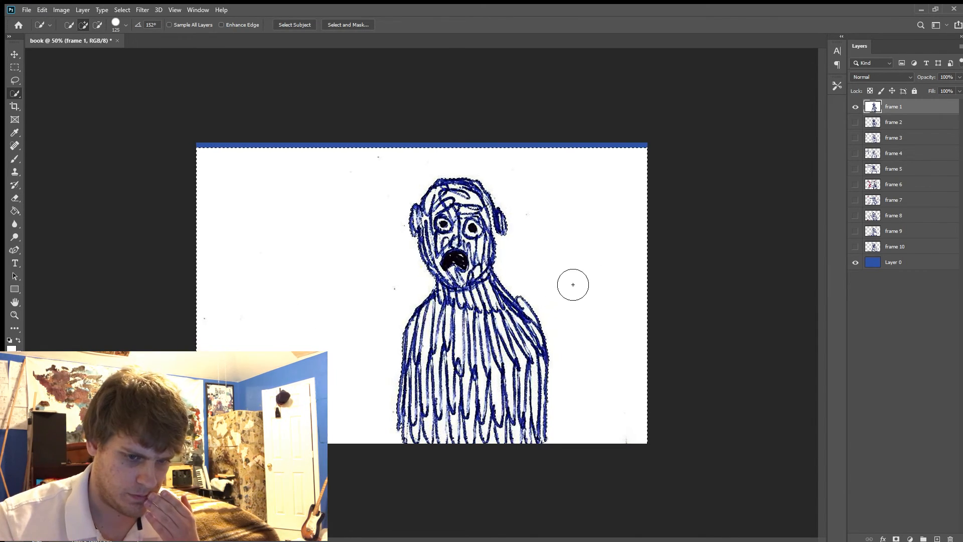
key(Delete)
key(ctrl+d)
key(j)
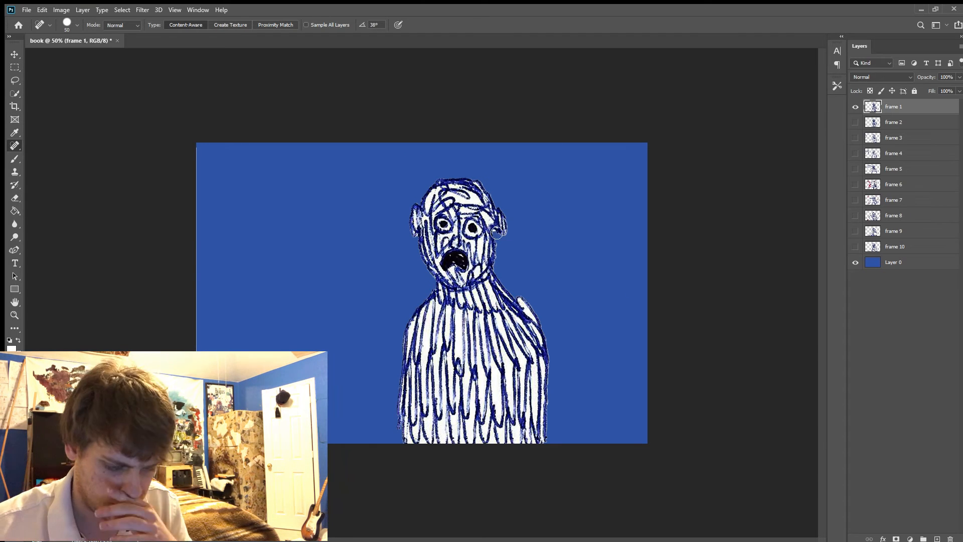
Erase the leftover white patch at frame 1's right shoulder and the line along the left canvas edge, and enlarge the eraser to 125 px.
key(e)
drag(528, 308, 537, 321)
drag(196, 352, 196, 145)
key(])
key(])
key(])
key(])
key(])
key(])
key(])
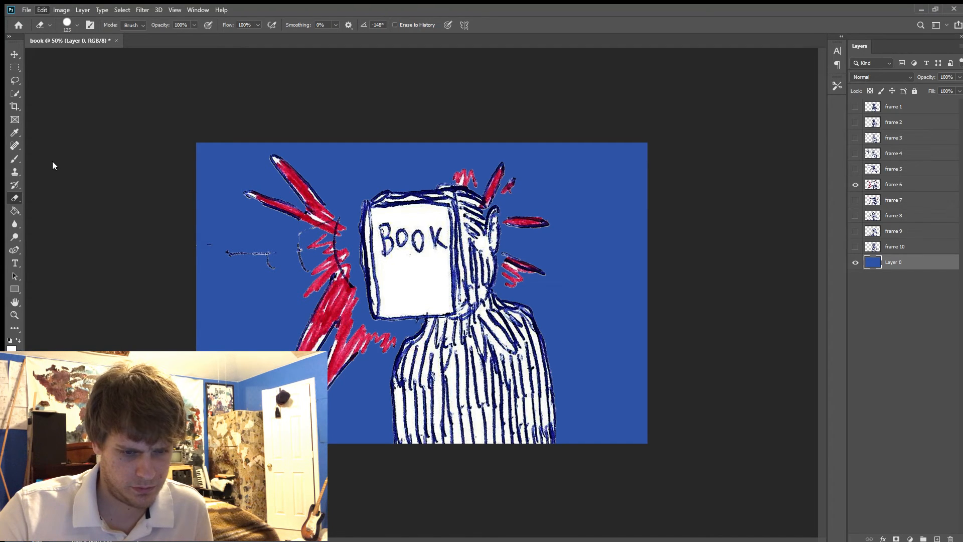
Recolor the background Layer 0 solid yellow and preview frame 1 over it instead of frame 6.
key(i)
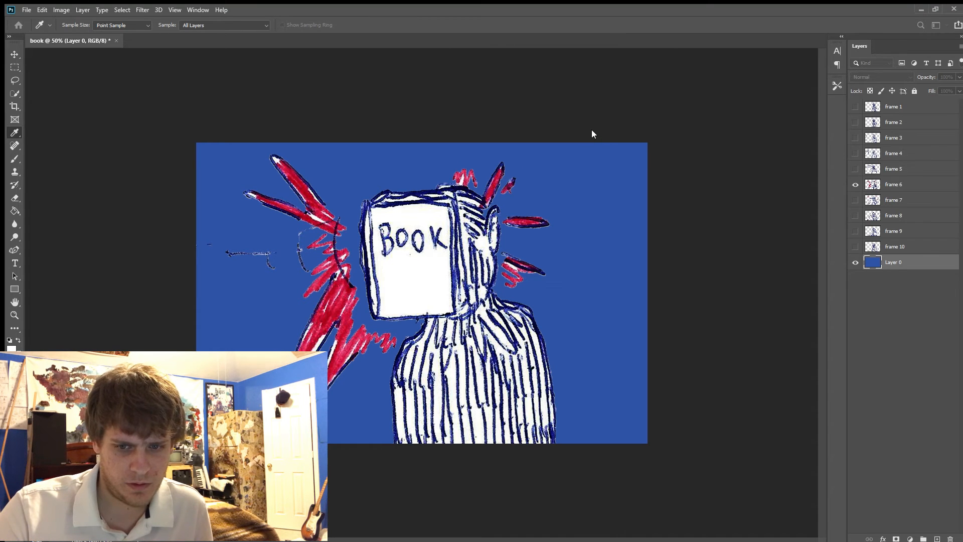
click(545, 140)
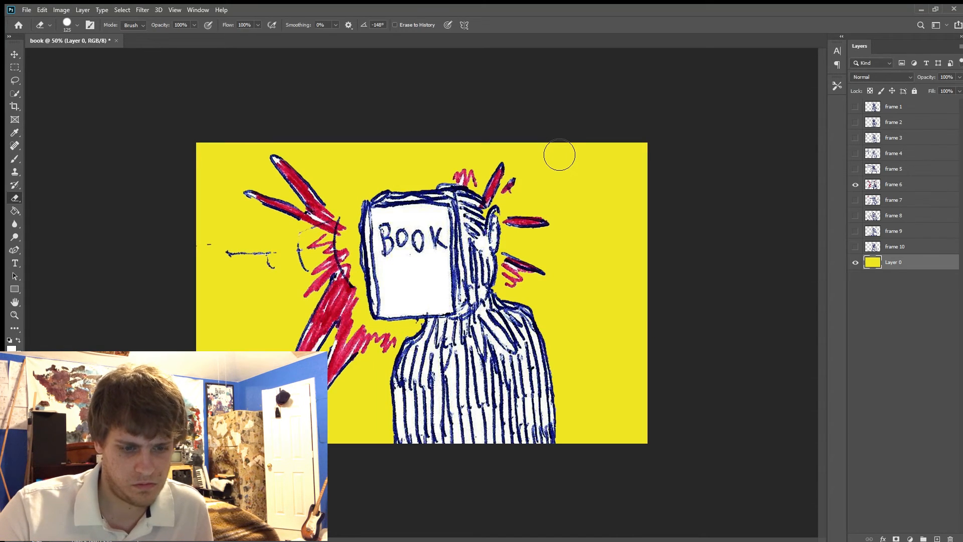
click(855, 107)
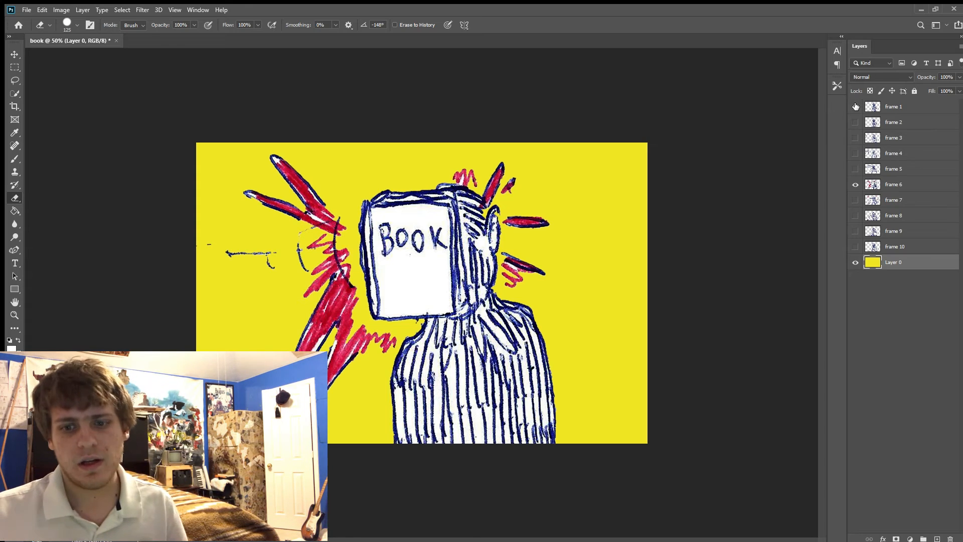
click(856, 185)
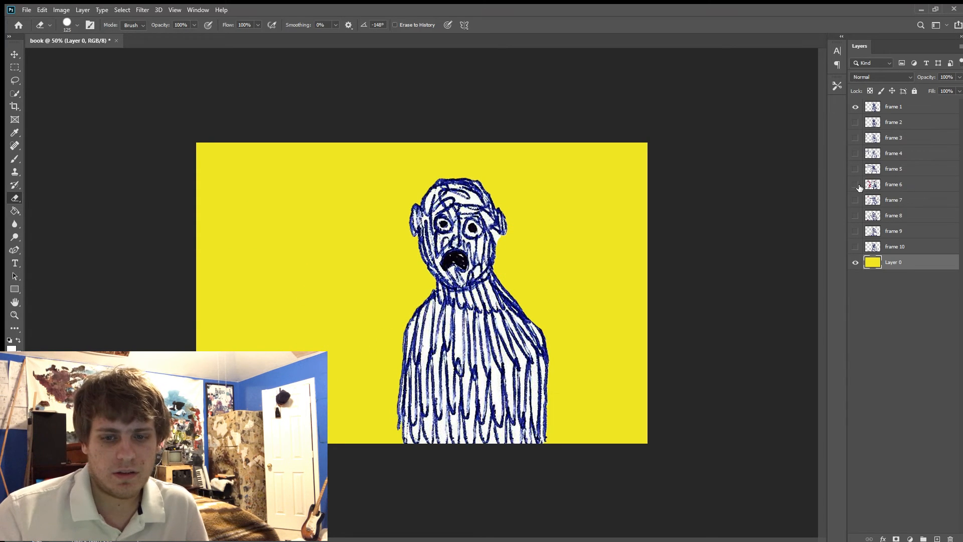
click(855, 106)
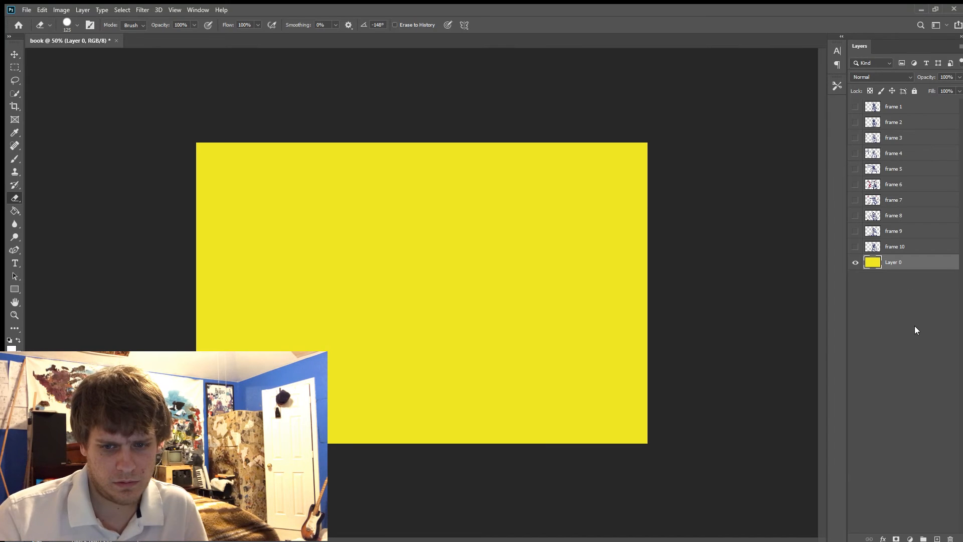
Make all ten frame layers visible, working from frame 10 up to frame 1.
click(855, 247)
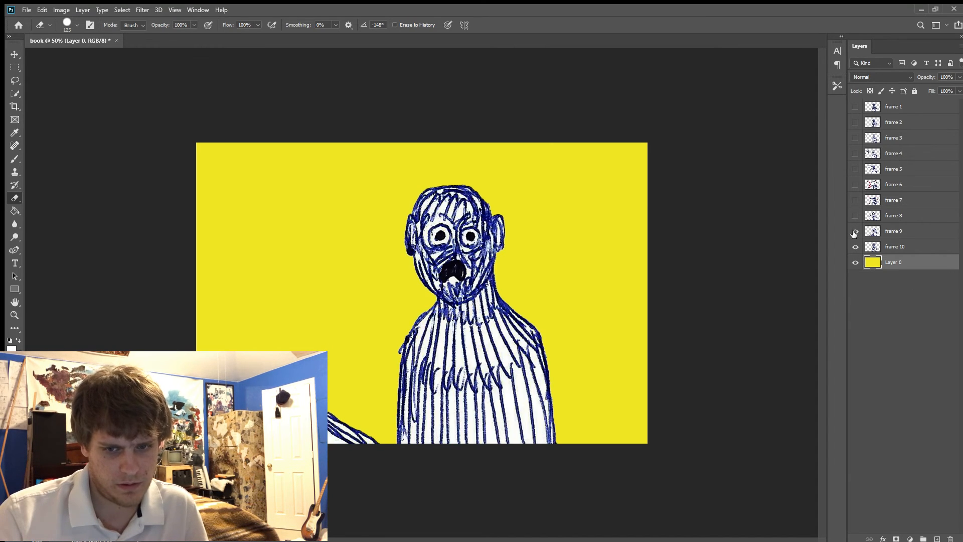
click(855, 231)
click(855, 215)
click(855, 200)
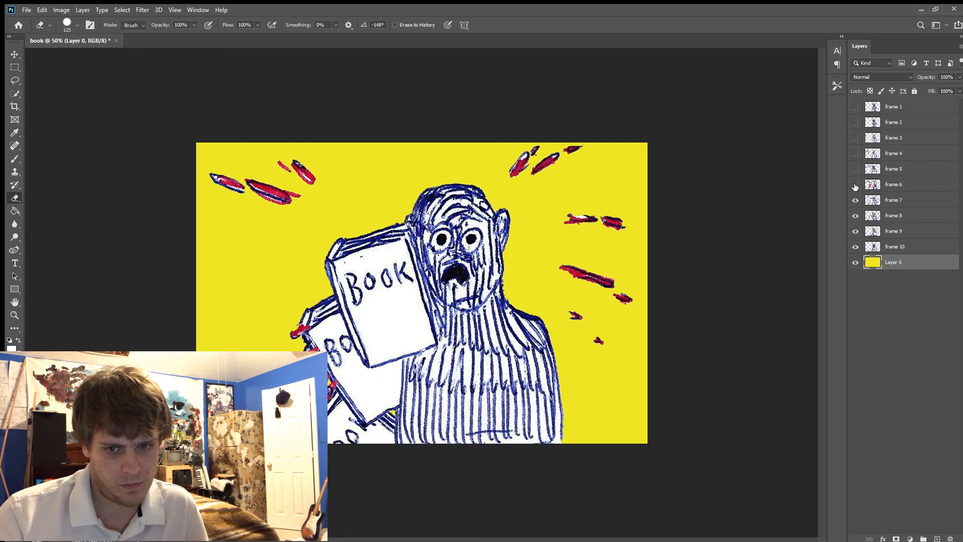
click(855, 184)
click(855, 169)
click(855, 153)
click(855, 137)
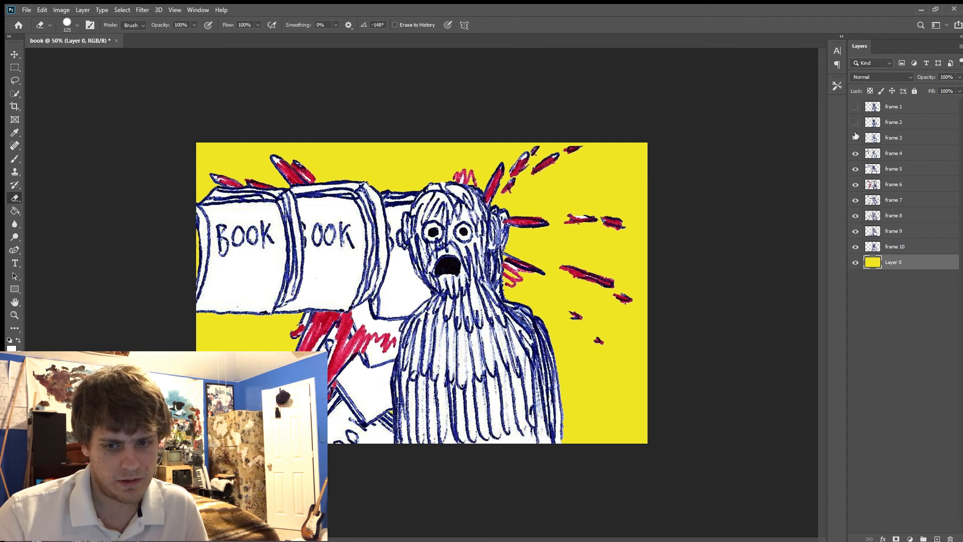
click(855, 122)
click(855, 107)
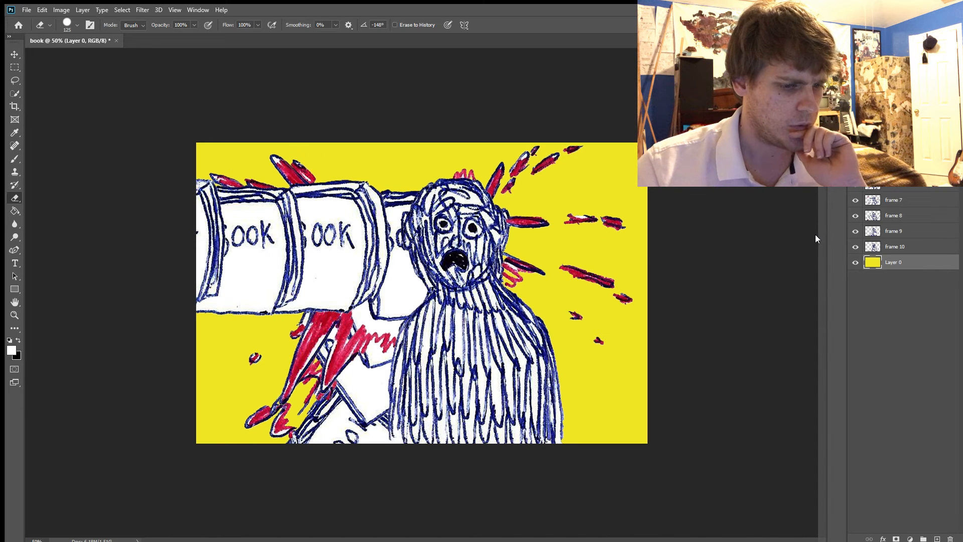
Duplicate the frame 1 and frame 2 layers twice each in alternating order.
ctrl+click(587, 231)
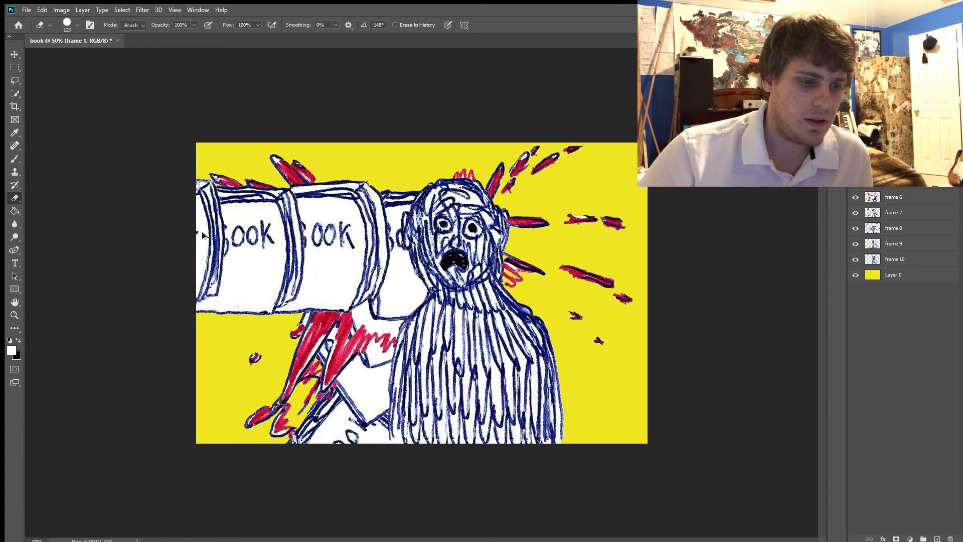
key(ctrl+j)
key(alt+bracketleft)
key(alt+bracketleft)
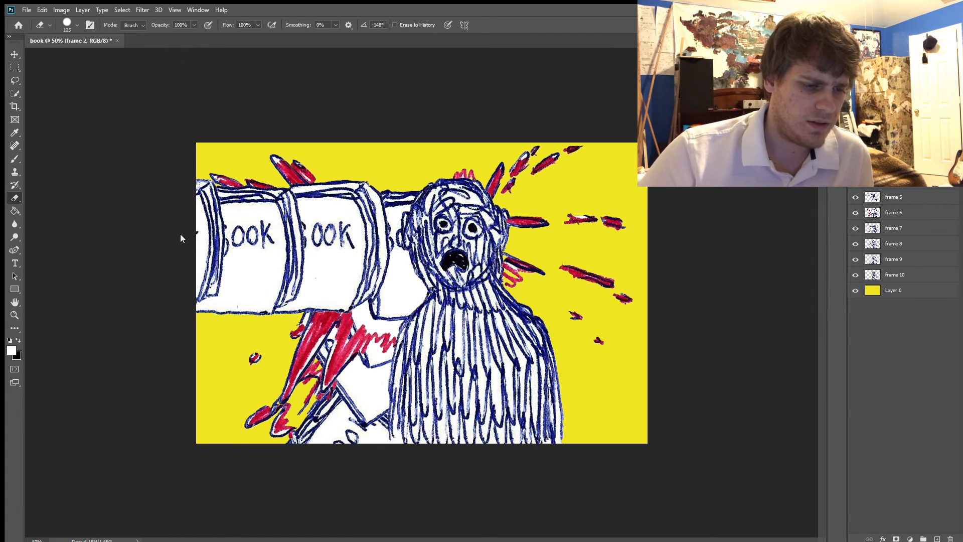
key(ctrl+j)
key(alt+bracketright)
key(alt+bracketright)
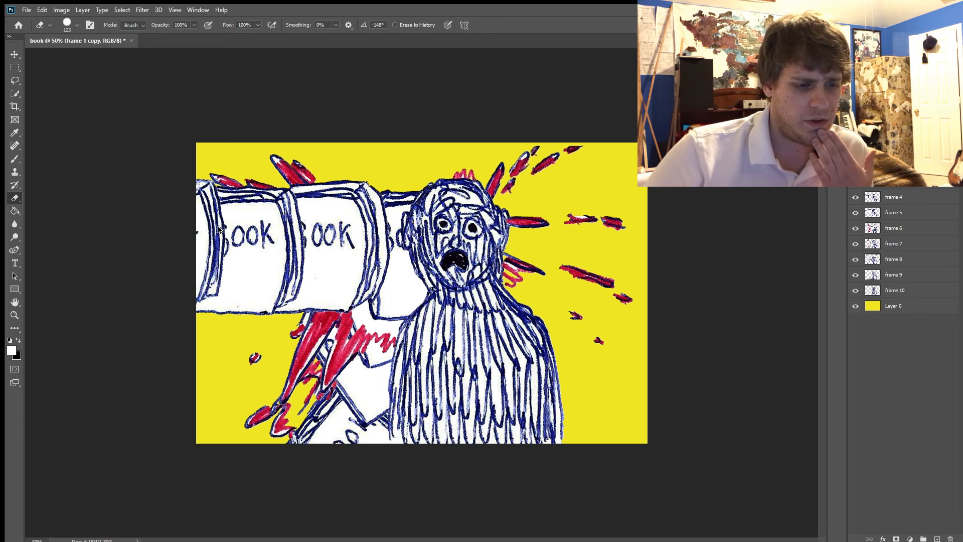
key(ctrl+j)
key(alt+bracketright)
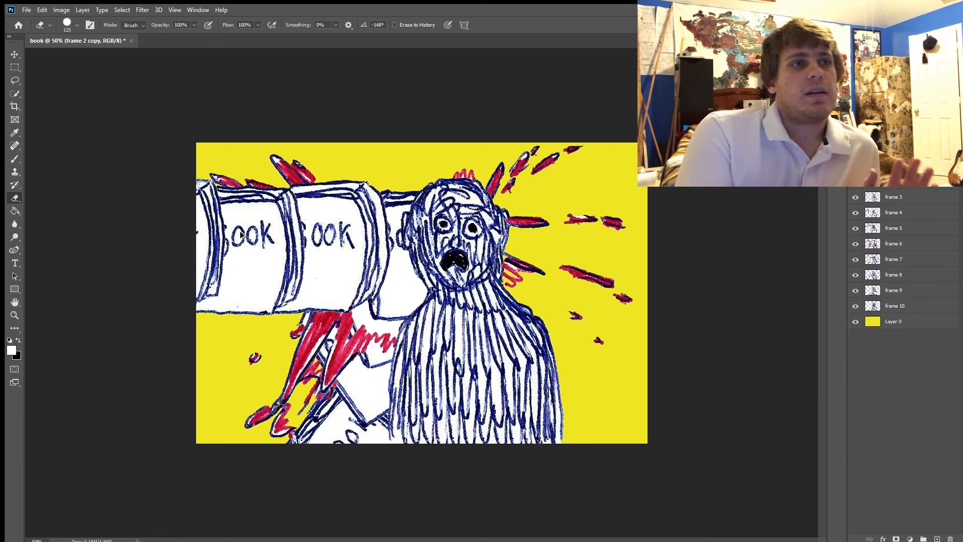
key(ctrl+j)
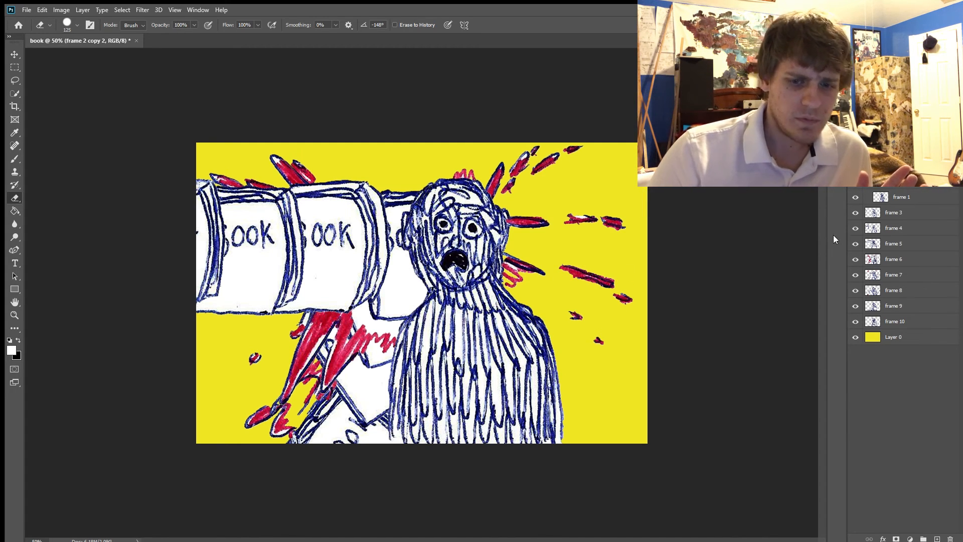
Move the frame 3, 4, 5, 6 and 7 layers one by one into the group holding the frame 1 and frame 2 layers.
click(893, 181)
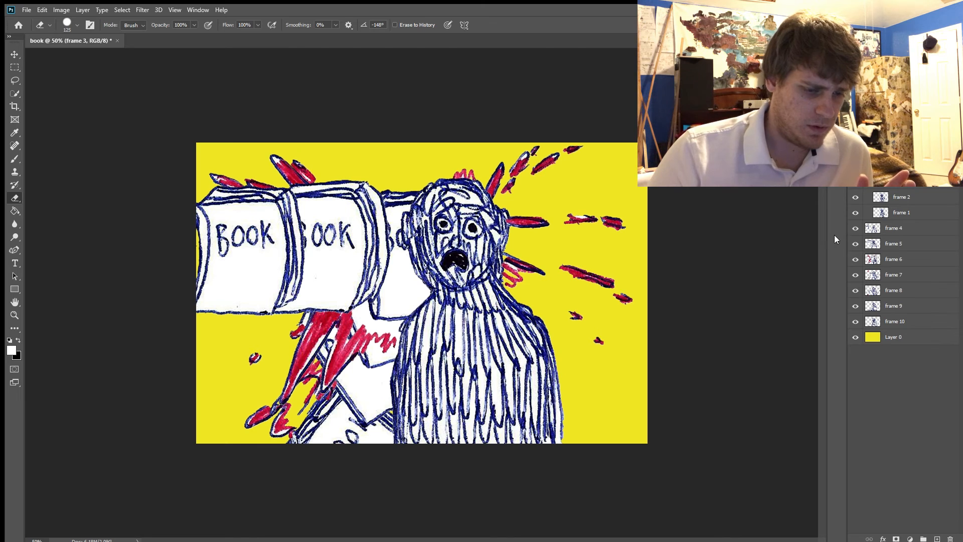
click(893, 229)
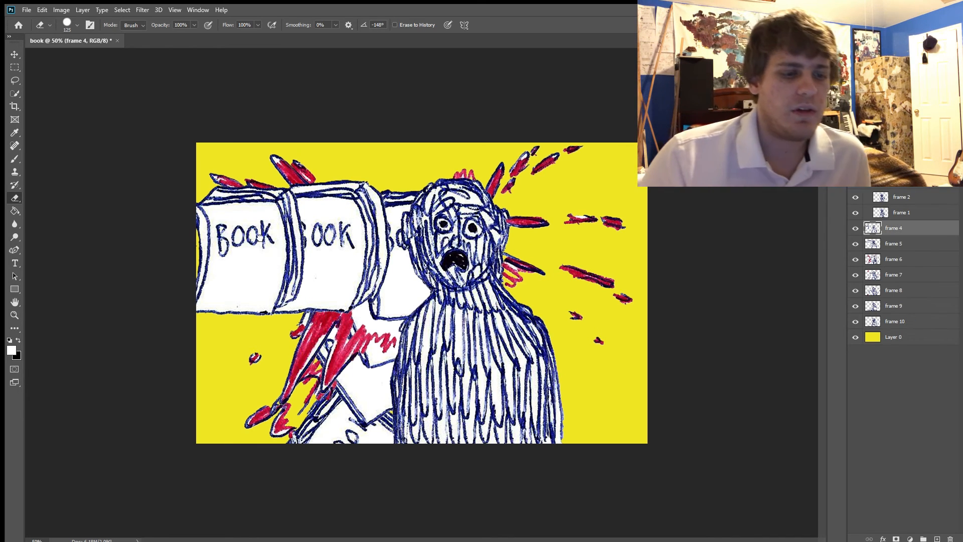
key(Delete)
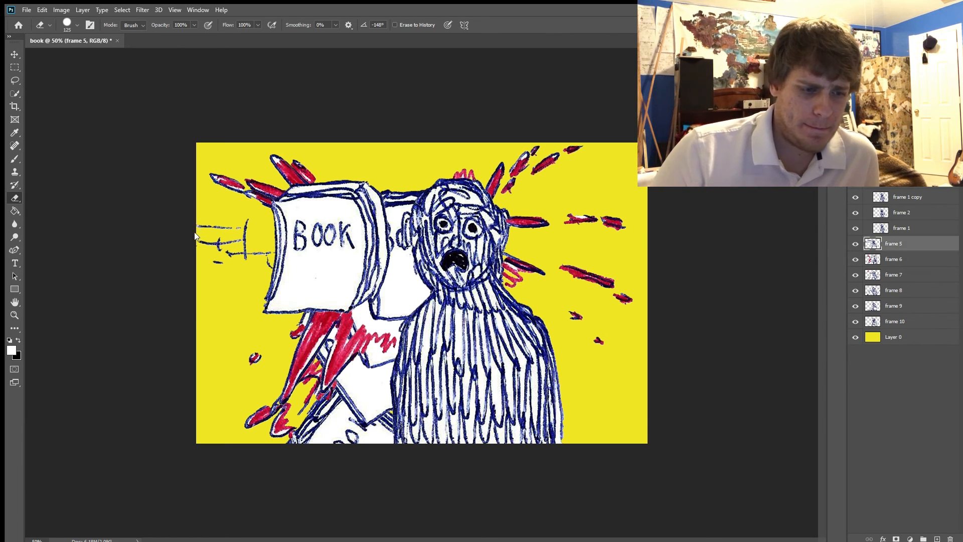
key(Delete)
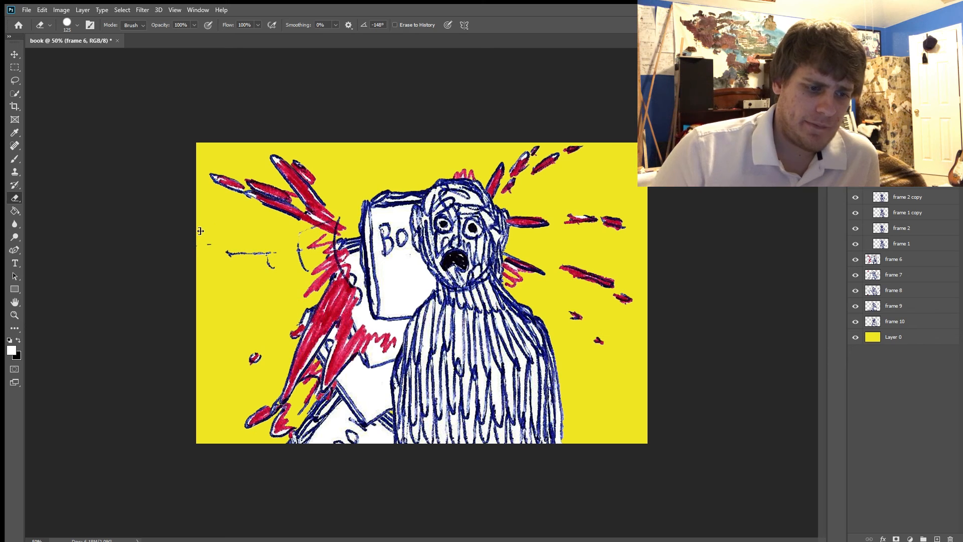
key(Delete)
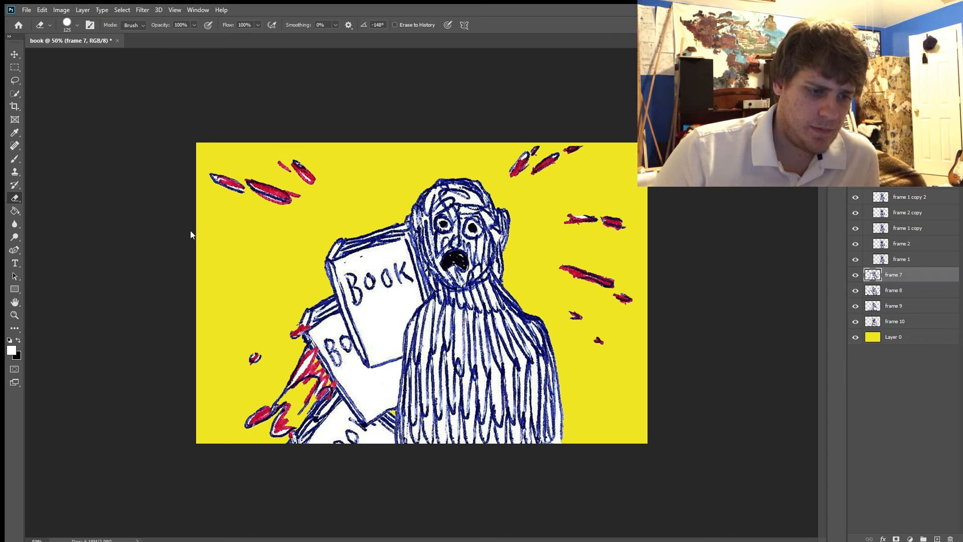
key(Delete)
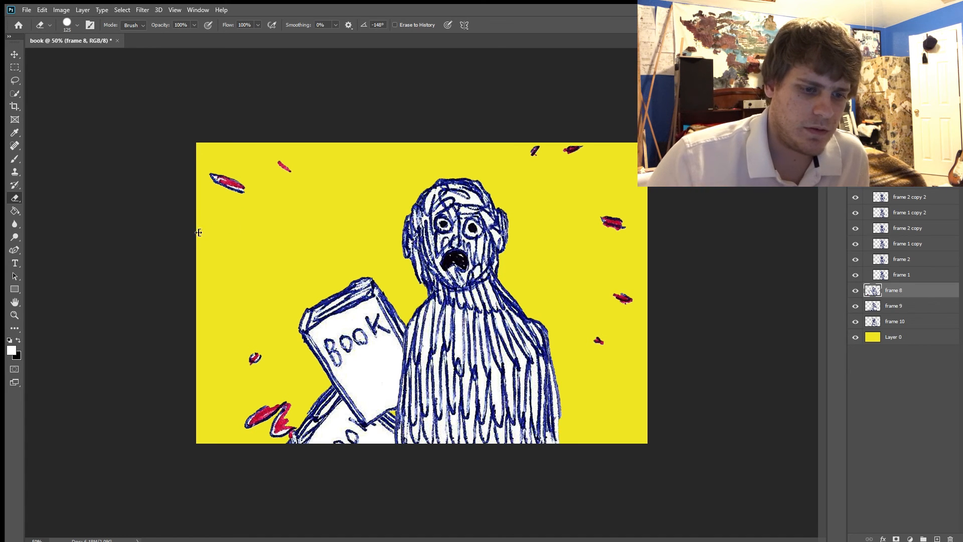
Move the frame 8, 9 and 10 layers in order into the frame group and delete the yellow background Layer 0.
key(Delete)
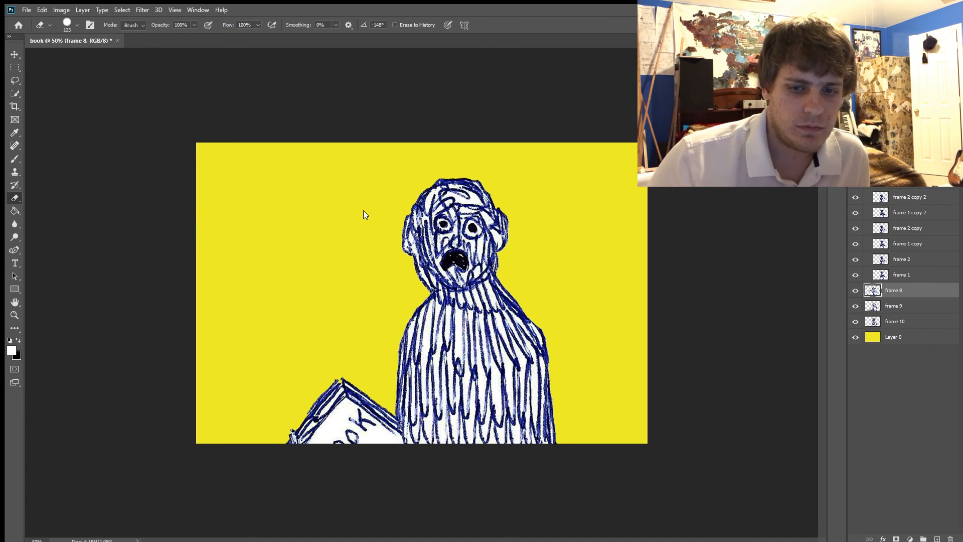
key(ctrl+z)
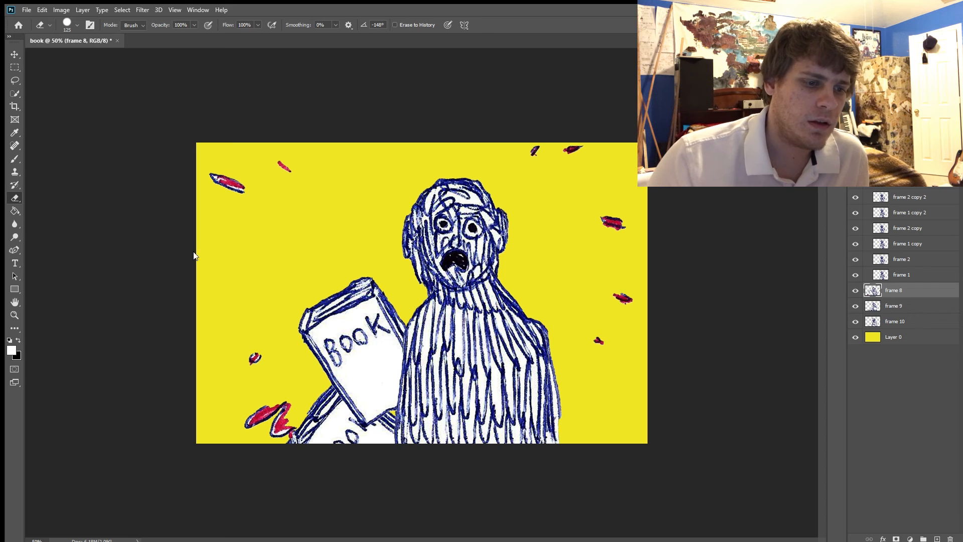
key(Delete)
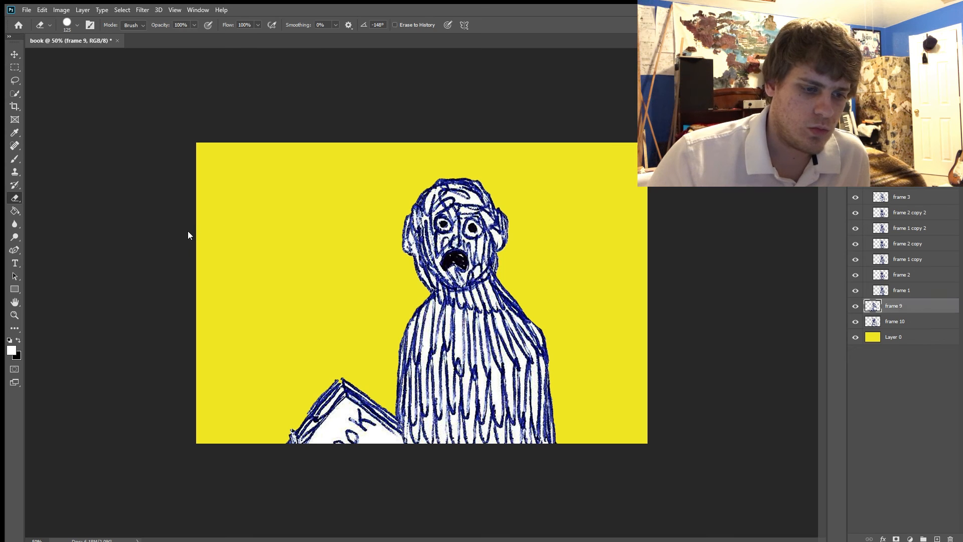
key(Delete)
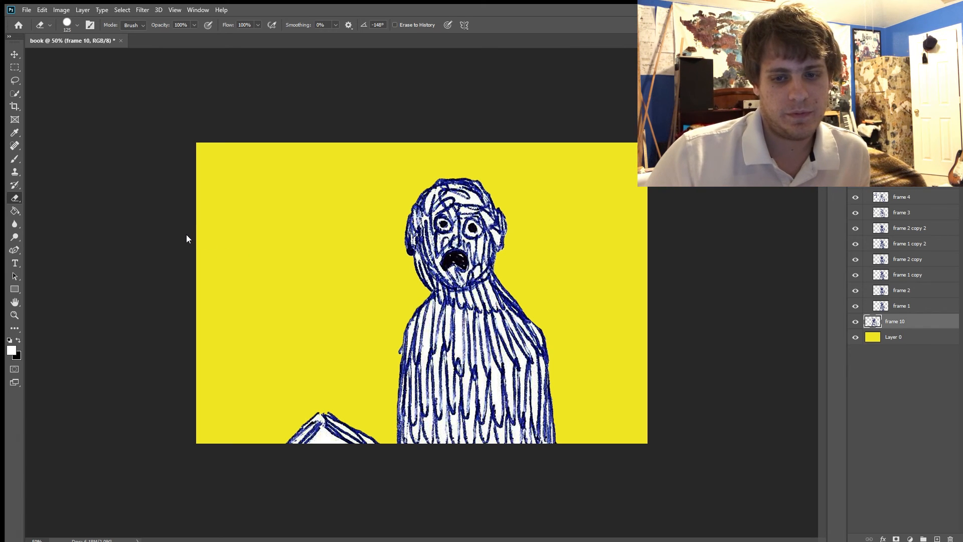
key(Delete)
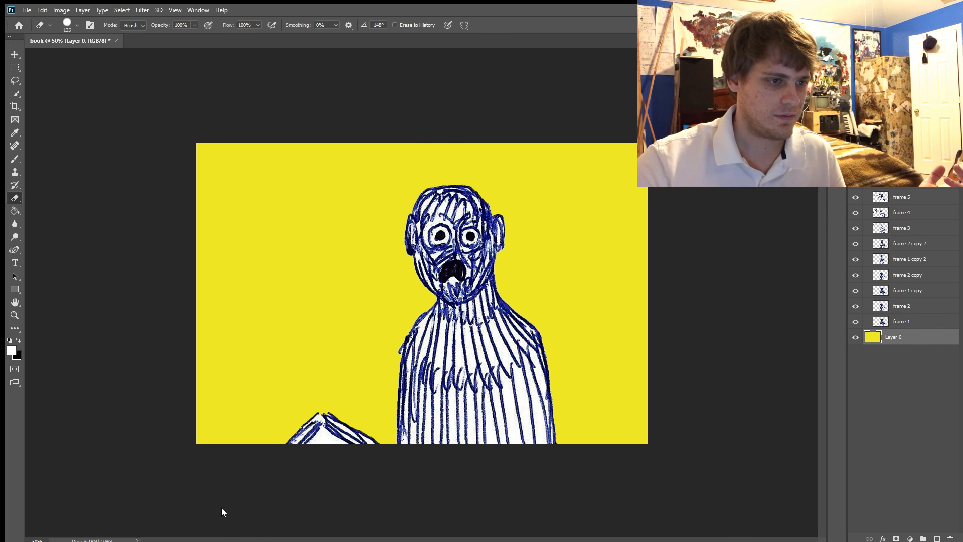
key(Delete)
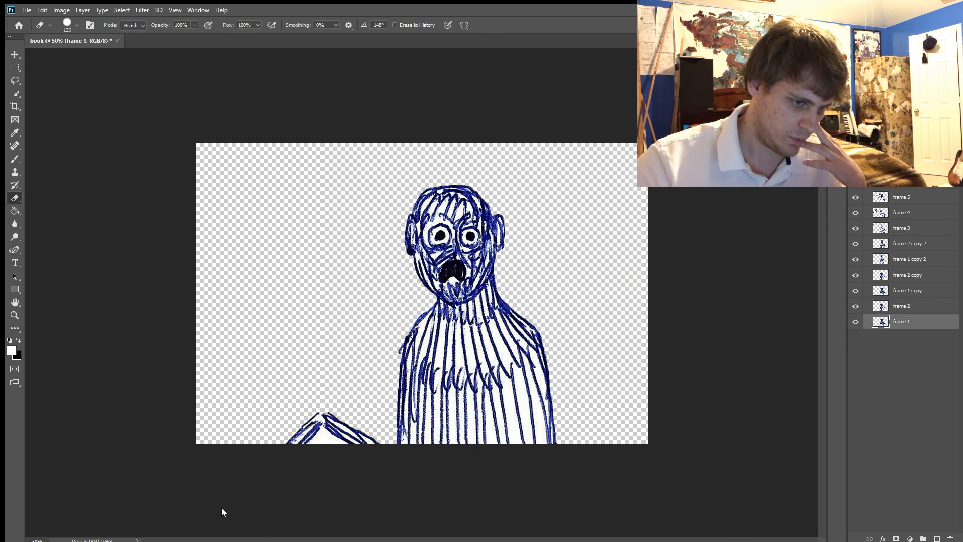